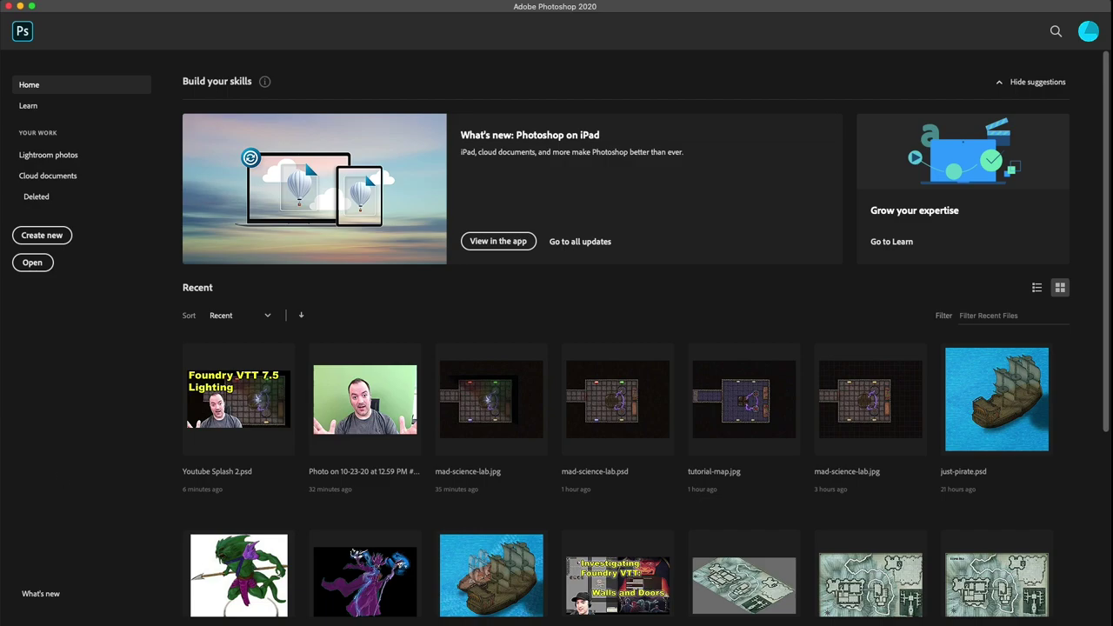
Step: Switch to the Call from the Deep PDF in Acrobat and shrink its window to fit within the screen
{"action": "left_click_drag", "start_coordinate": [0, 67], "coordinate": [730, 0]}
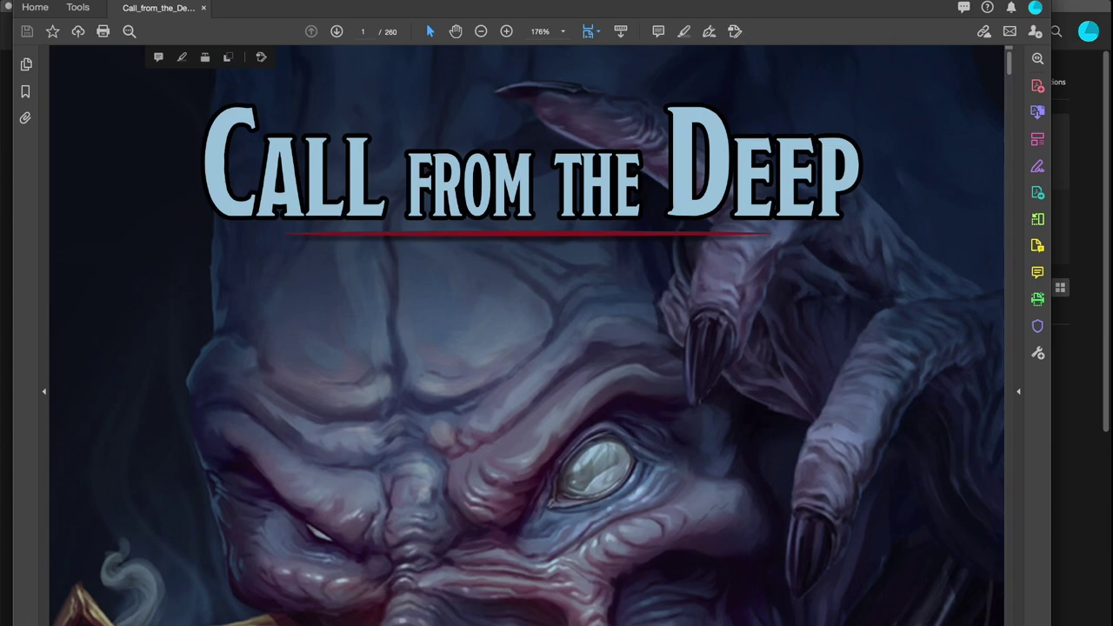
{"action": "left_click_drag", "start_coordinate": [988, 598], "coordinate": [985, 587]}
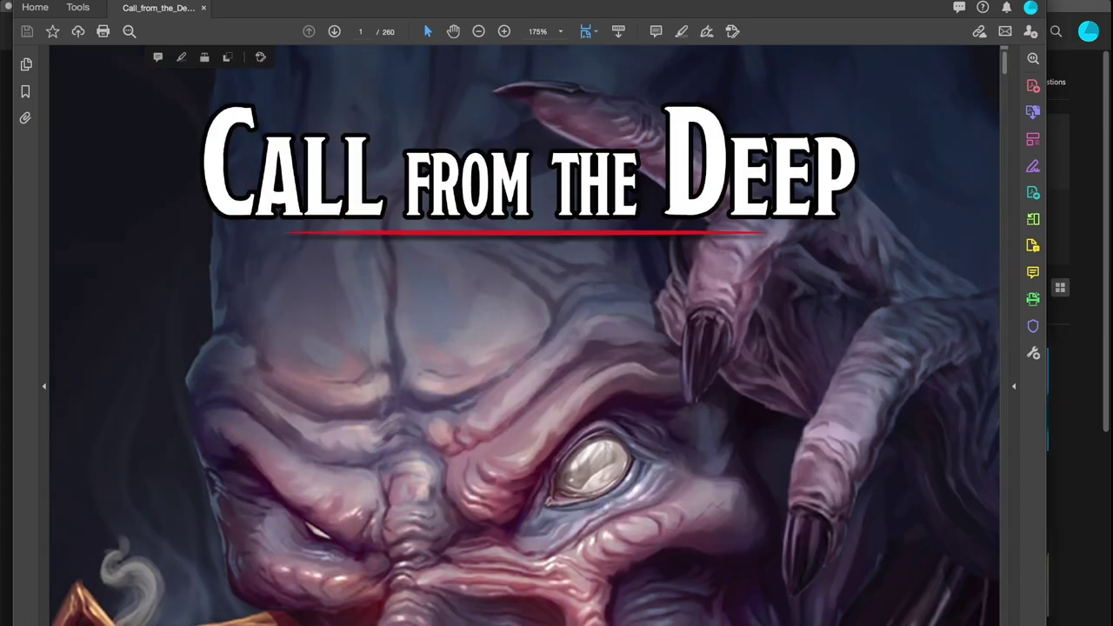
{"action": "left_click_drag", "start_coordinate": [1047, 623], "coordinate": [991, 602]}
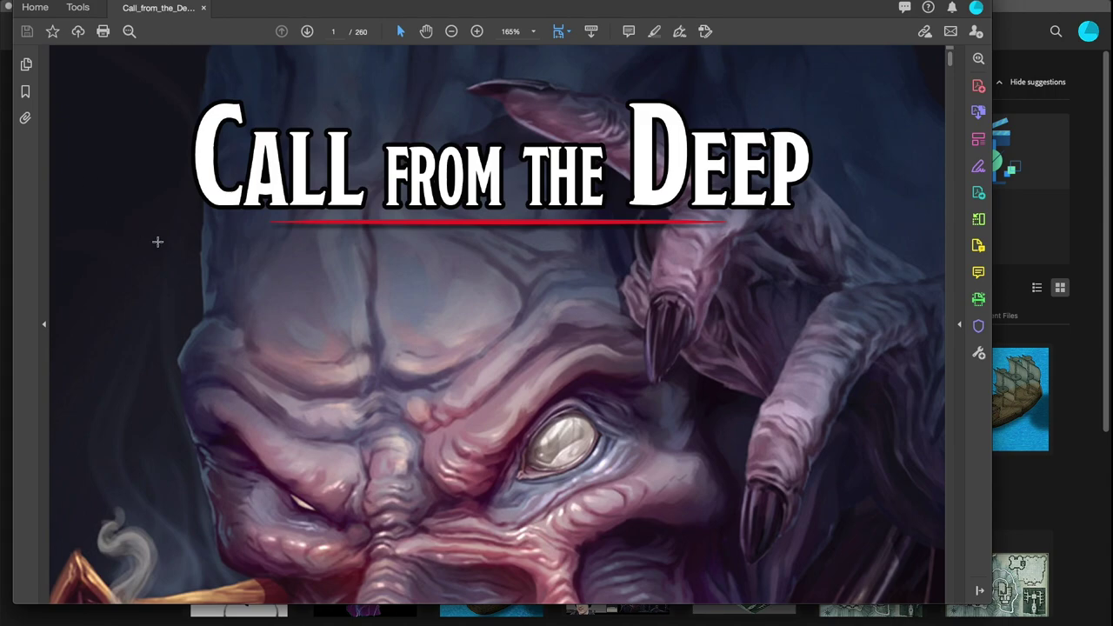
{"action": "scroll", "coordinate": [166, 244], "scroll_direction": "down", "scroll_amount": 15}
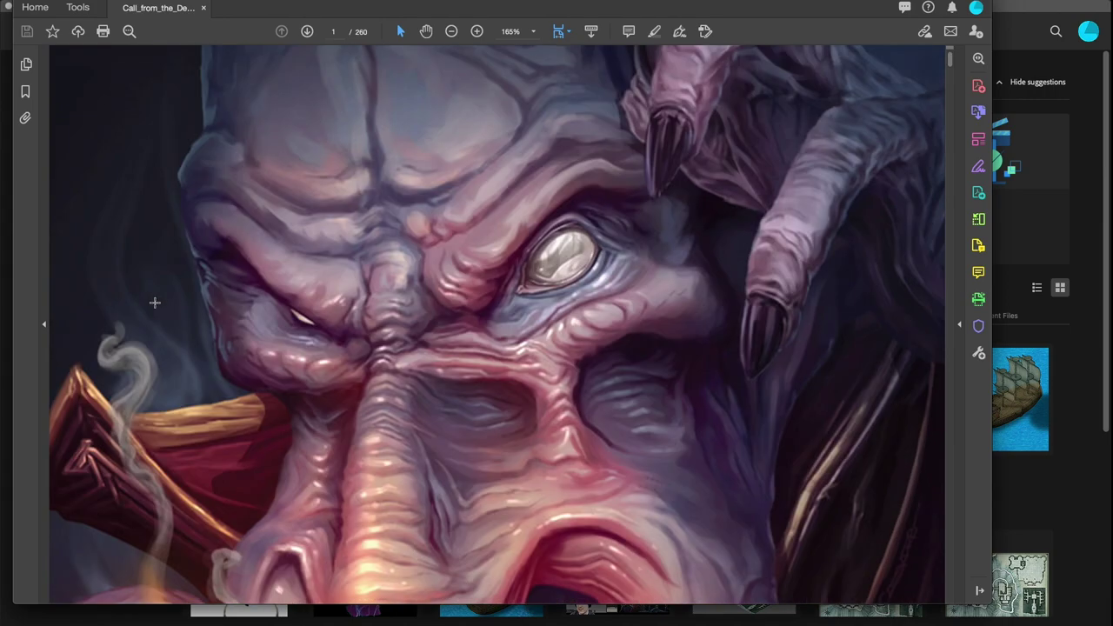
{"action": "scroll", "coordinate": [156, 298], "scroll_direction": "down", "scroll_amount": 2}
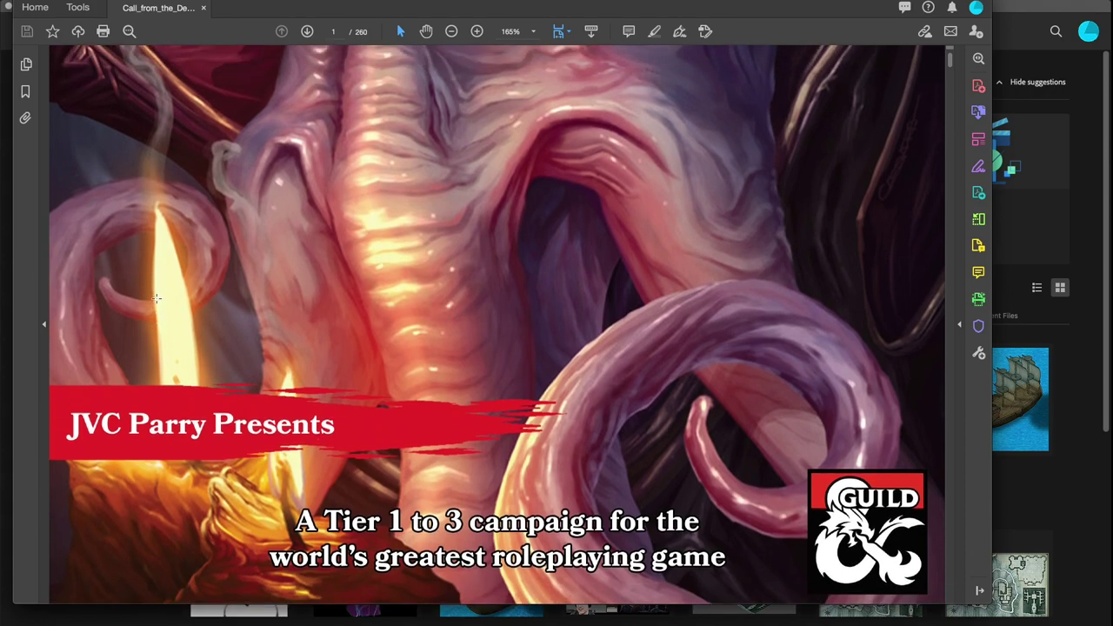
{"action": "scroll", "coordinate": [156, 298], "scroll_direction": "up", "scroll_amount": 1}
{"action": "scroll", "coordinate": [161, 304], "scroll_direction": "up", "scroll_amount": 15}
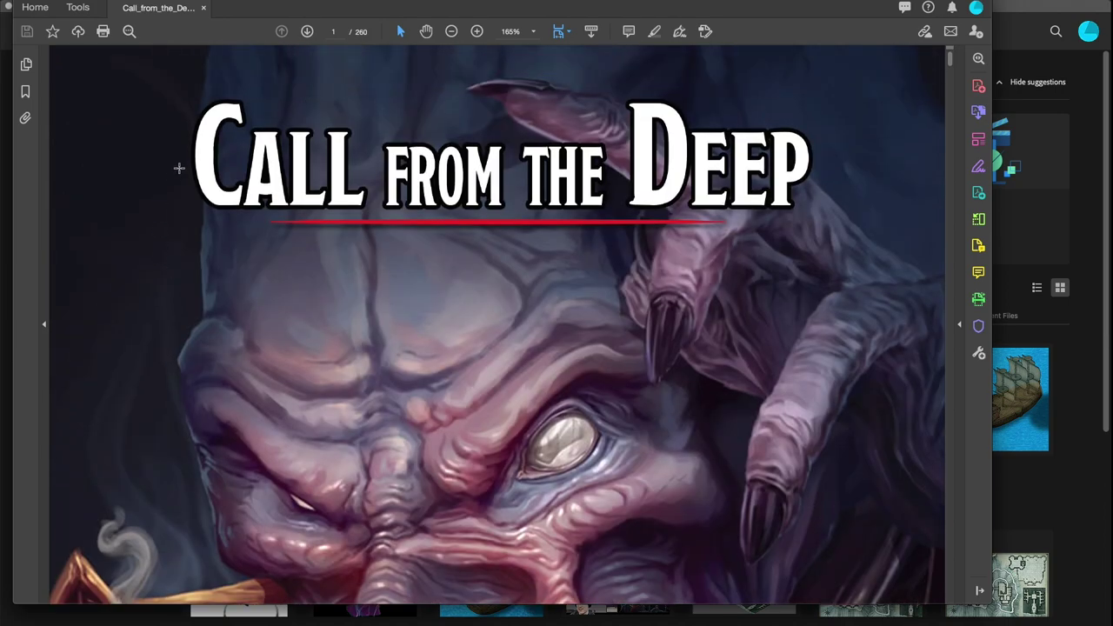
{"action": "scroll", "coordinate": [188, 209], "scroll_direction": "down", "scroll_amount": 1}
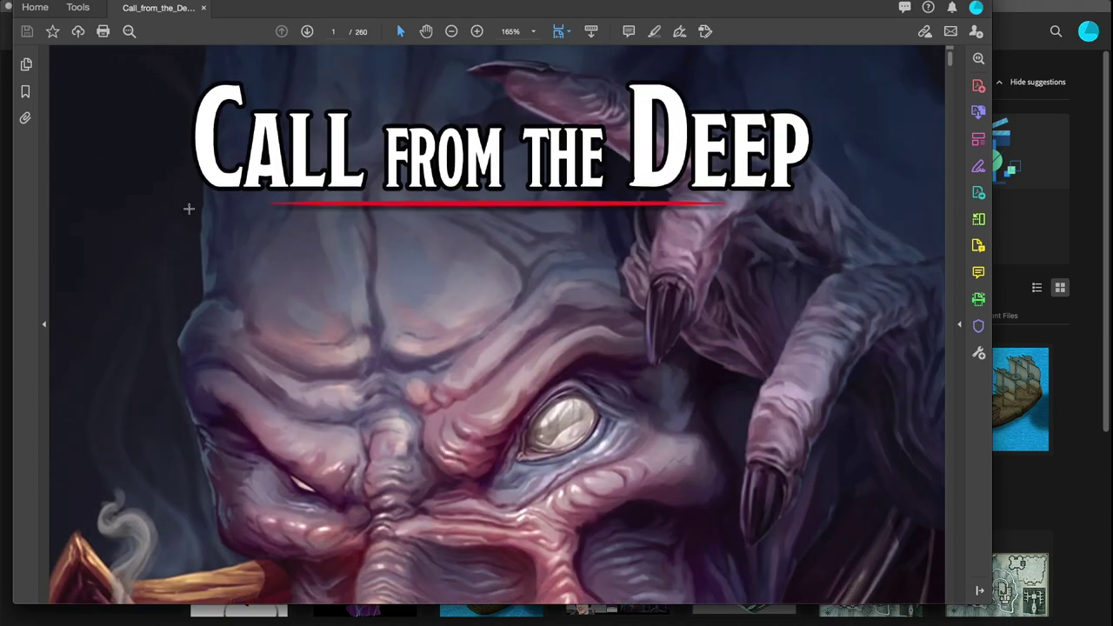
Step: Show the PDF's bookmarks and go to the Sahuagin Raider entry under Appendix B: Creatures
{"action": "left_click", "coordinate": [25, 93]}
{"action": "scroll", "coordinate": [120, 332], "scroll_direction": "down", "scroll_amount": 10}
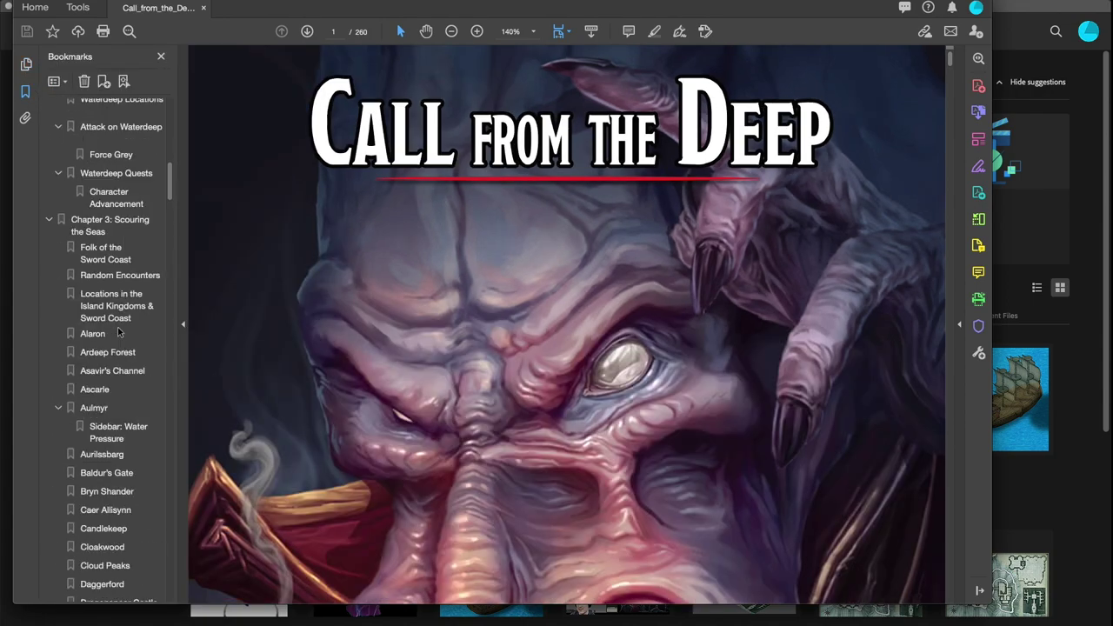
{"action": "scroll", "coordinate": [121, 331], "scroll_direction": "down", "scroll_amount": 15}
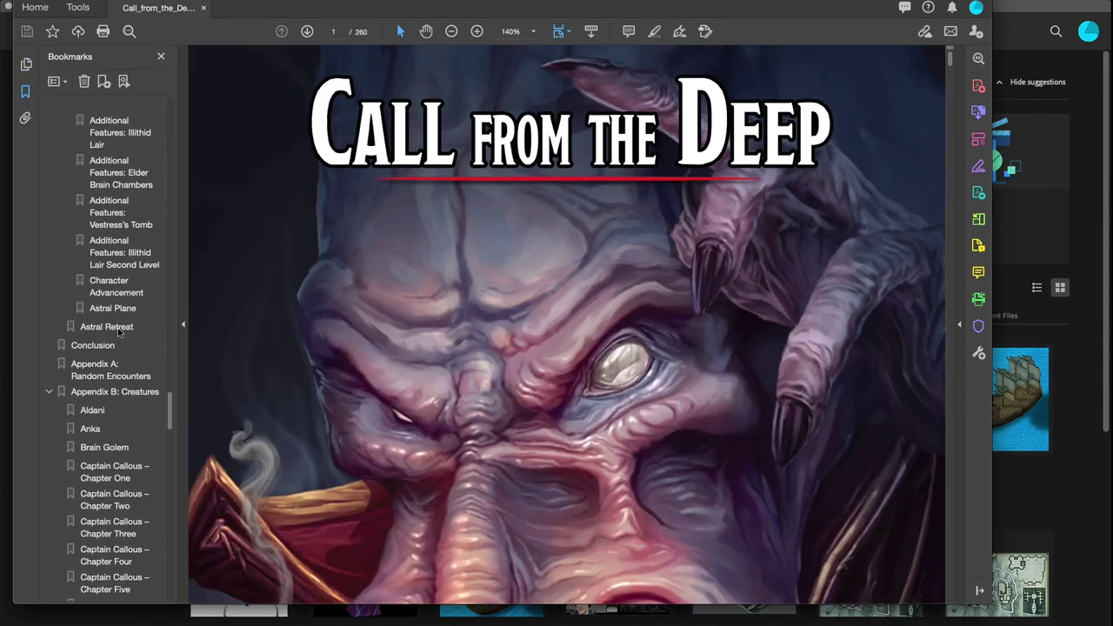
{"action": "scroll", "coordinate": [119, 331], "scroll_direction": "down", "scroll_amount": 4}
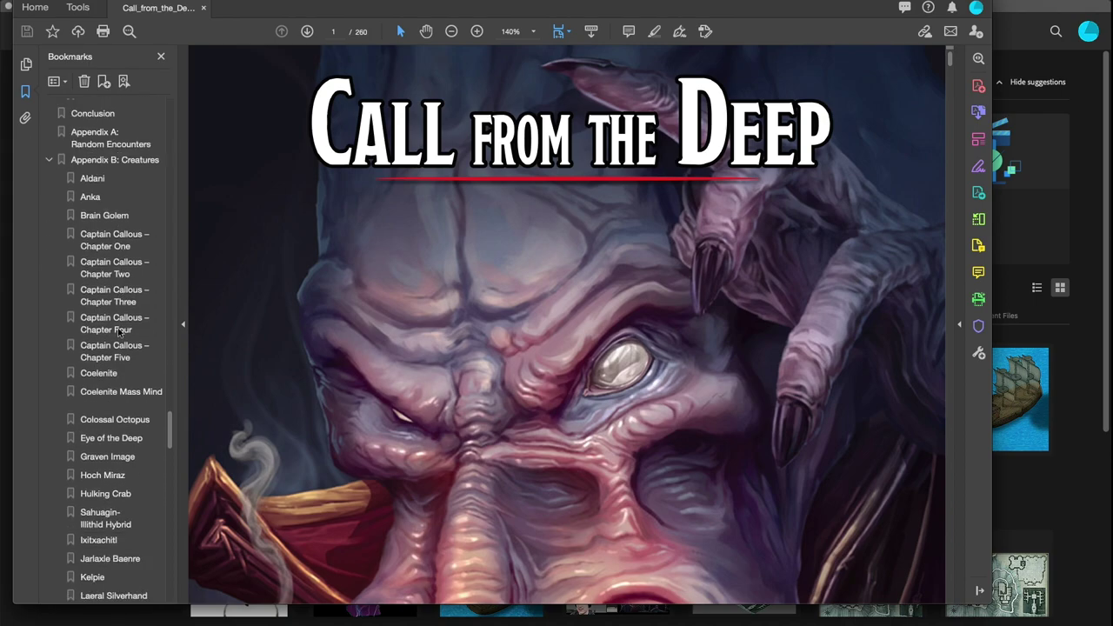
{"action": "scroll", "coordinate": [119, 332], "scroll_direction": "down", "scroll_amount": 6}
{"action": "scroll", "coordinate": [119, 332], "scroll_direction": "down", "scroll_amount": 20}
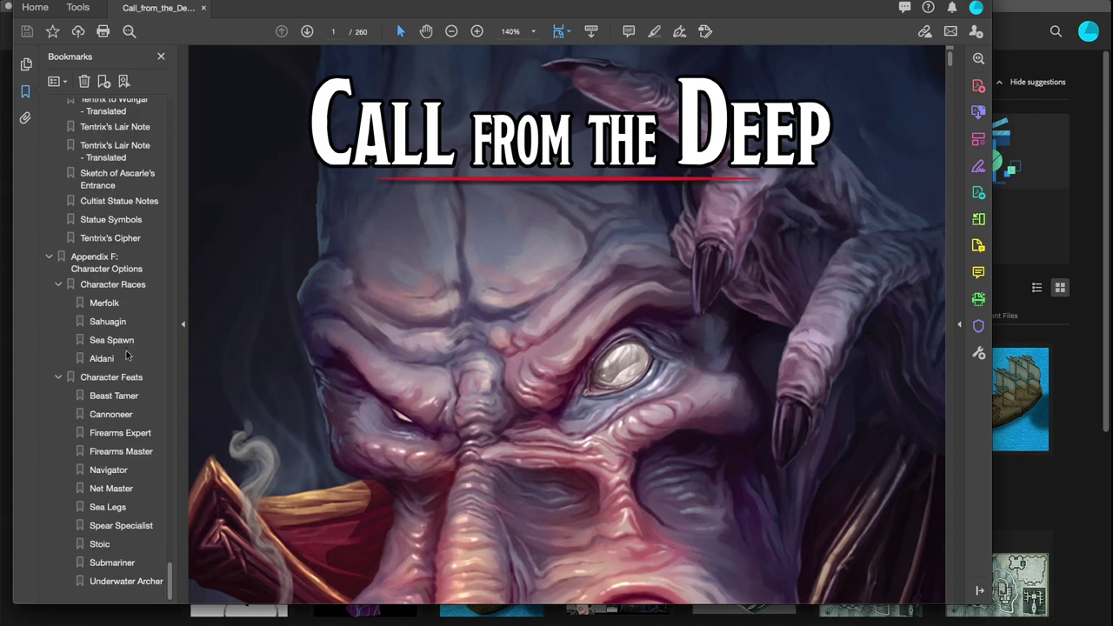
{"action": "scroll", "coordinate": [126, 351], "scroll_direction": "up", "scroll_amount": 20}
{"action": "scroll", "coordinate": [127, 350], "scroll_direction": "up", "scroll_amount": 20}
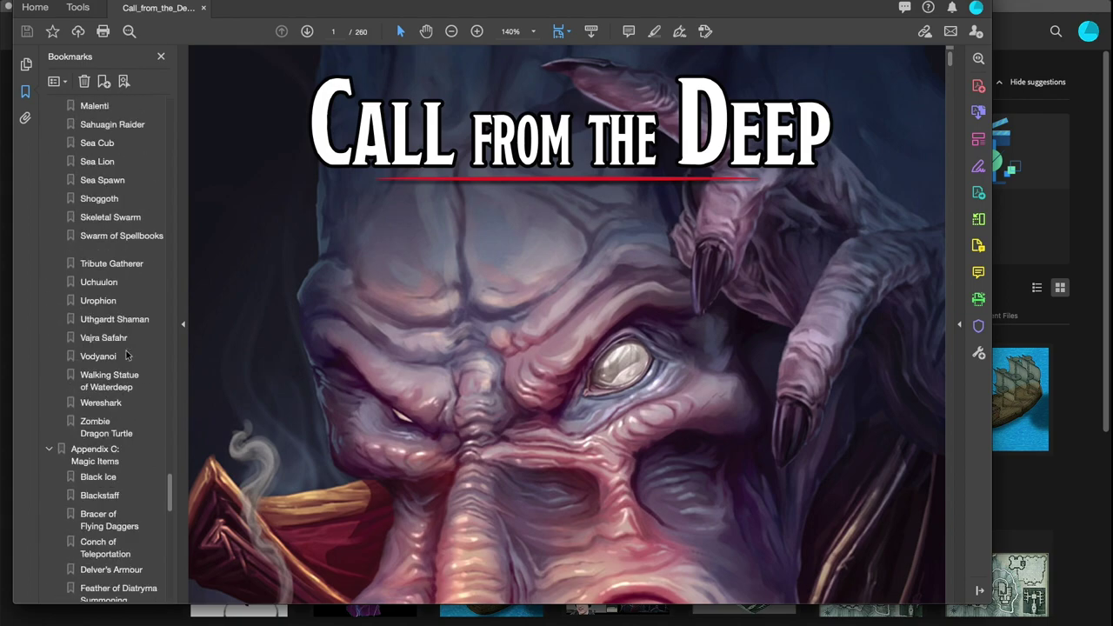
{"action": "scroll", "coordinate": [118, 528], "scroll_direction": "down", "scroll_amount": 1}
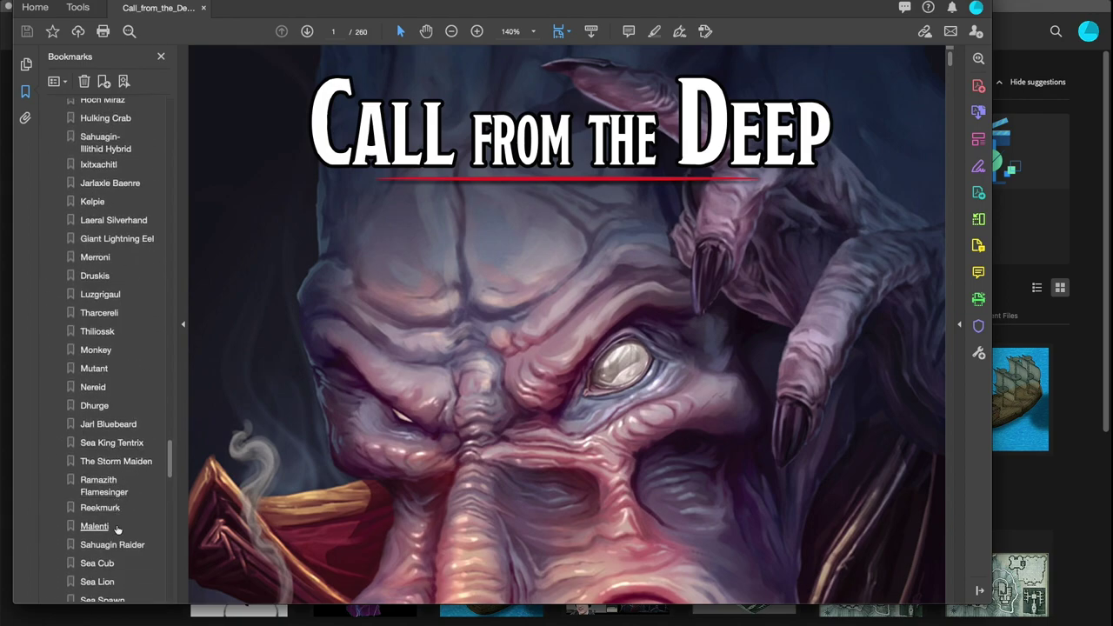
{"action": "left_click", "coordinate": [113, 544]}
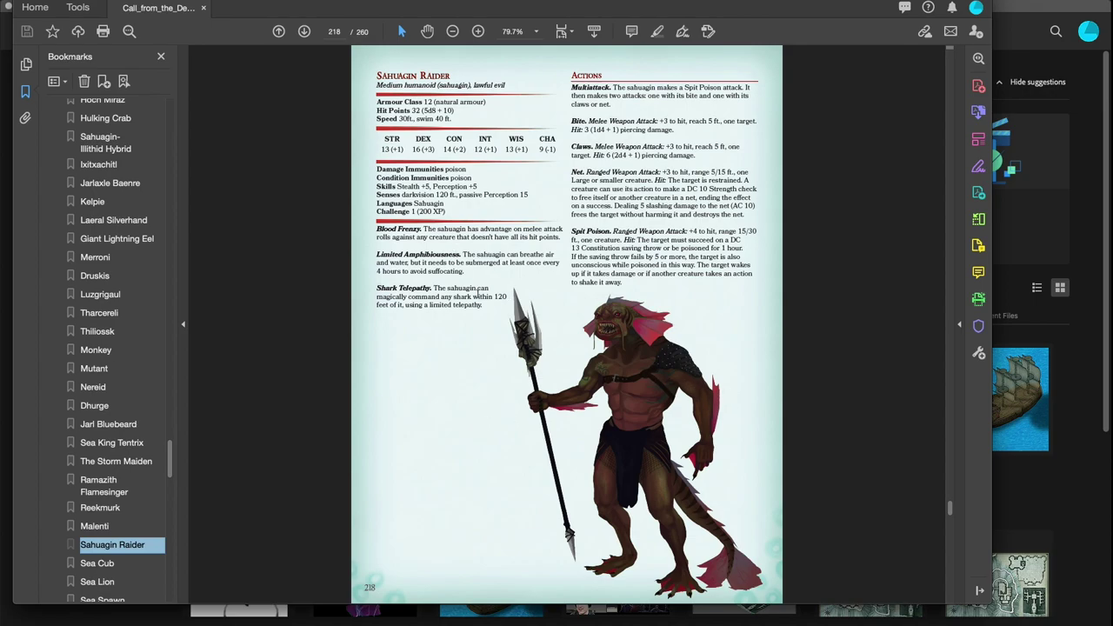
Step: Set the page zoom to 100% and copy a snapshot of the whole Sahuagin Raider illustration, including its spear
{"action": "left_click", "coordinate": [514, 31]}
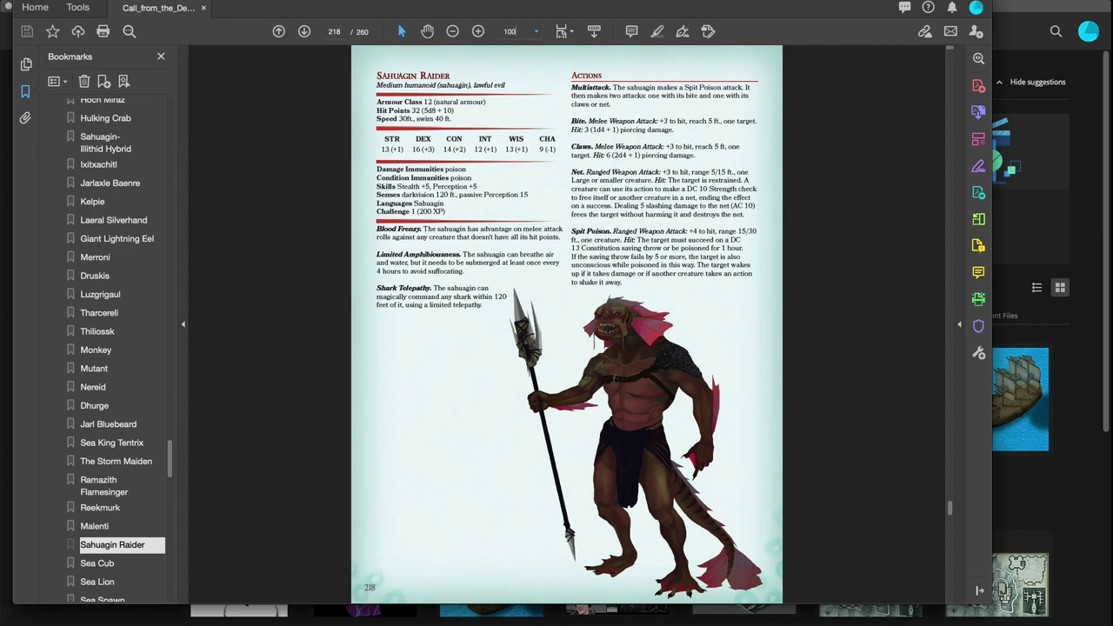
{"action": "key", "text": "Return"}
{"action": "left_click_drag", "start_coordinate": [661, 399], "coordinate": [633, 202]}
{"action": "mouse_move", "coordinate": [474, 127]}
{"action": "left_mouse_down"}
{"action": "mouse_move", "coordinate": [796, 404]}
{"action": "mouse_move", "coordinate": [865, 567]}
{"action": "mouse_move", "coordinate": [832, 548]}
{"action": "left_mouse_up"}
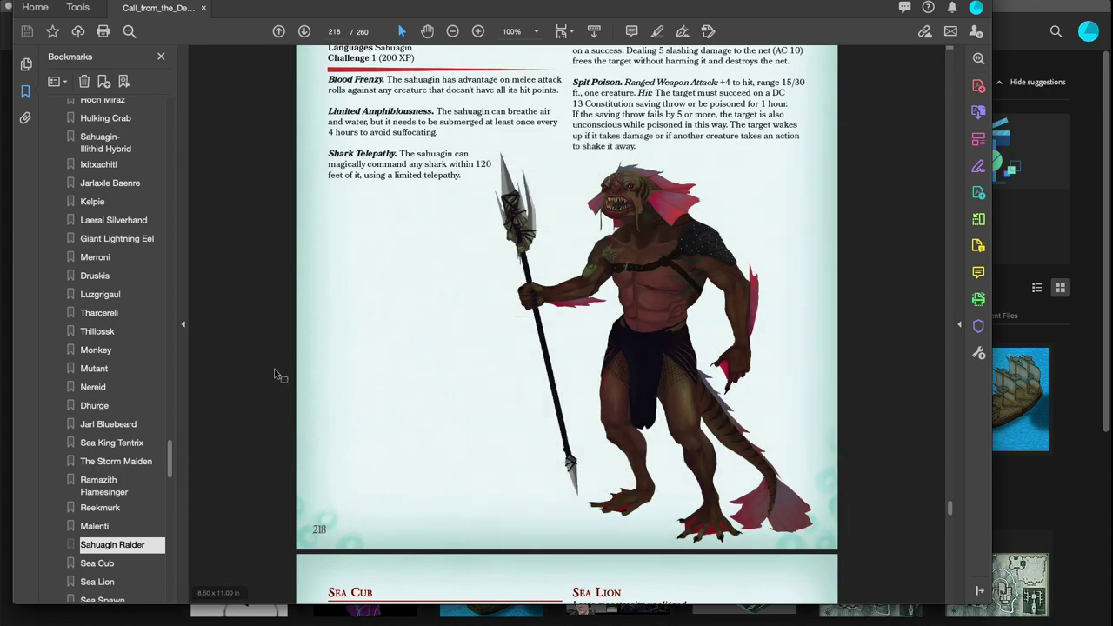
Step: Switch to Photoshop, create a new document with the suggested settings and paste the copied illustration into it
{"action": "key", "text": "super+Tab"}
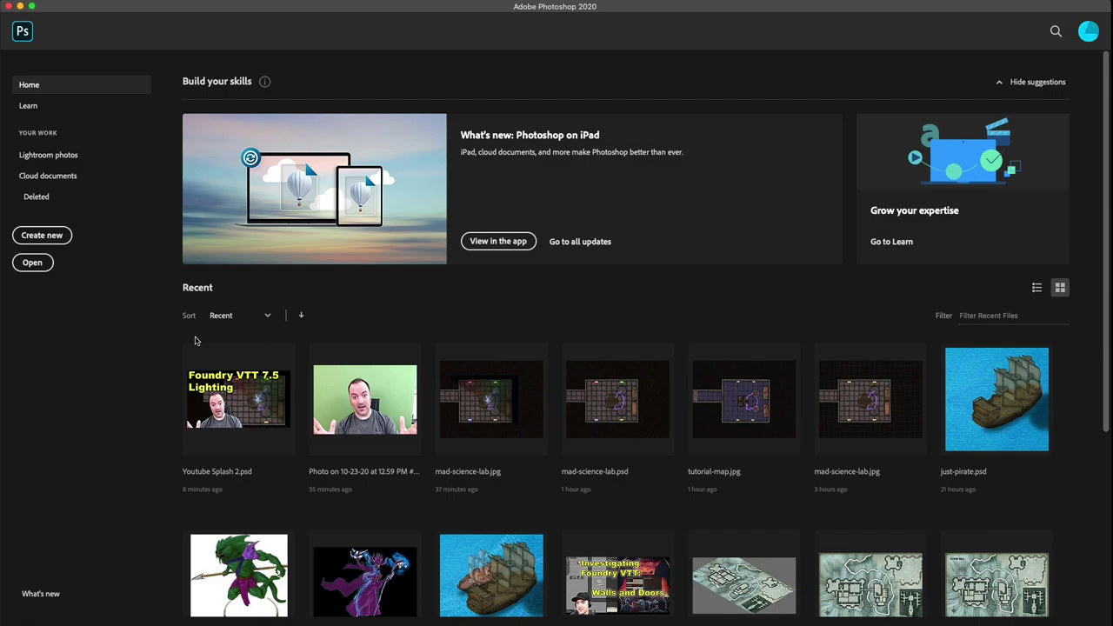
{"action": "key", "text": "super+n"}
{"action": "key", "text": "Return"}
{"action": "key", "text": "super+v"}
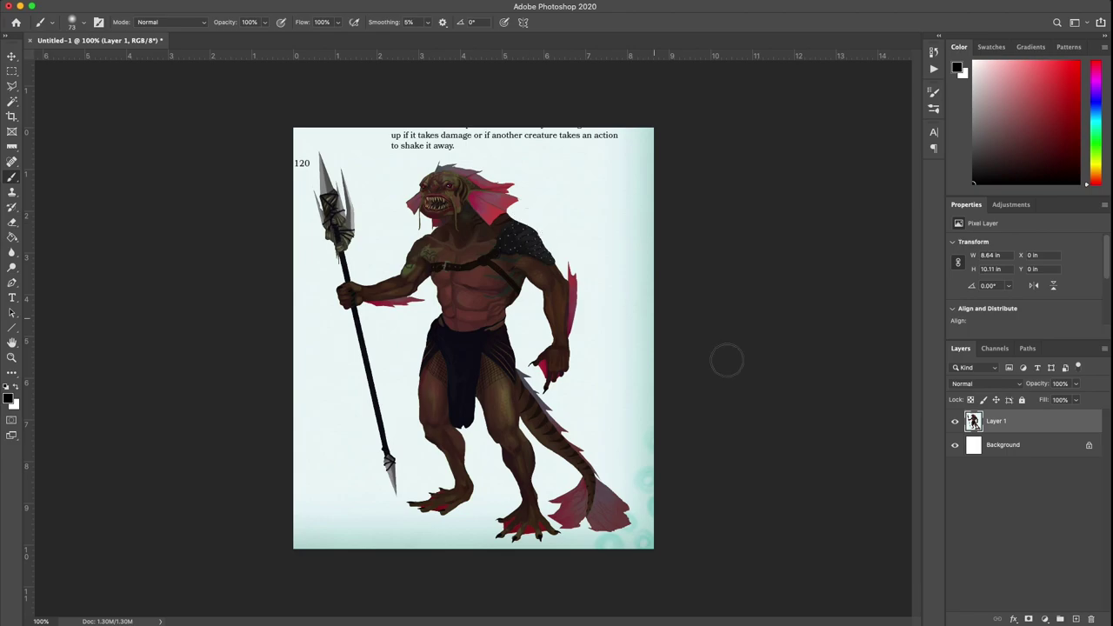
Step: Leave the white Background layer hidden and toggle Layer 1 off and on to check the transparency beneath it
{"action": "left_click", "coordinate": [953, 422]}
{"action": "left_click", "coordinate": [953, 423]}
{"action": "left_click", "coordinate": [955, 423]}
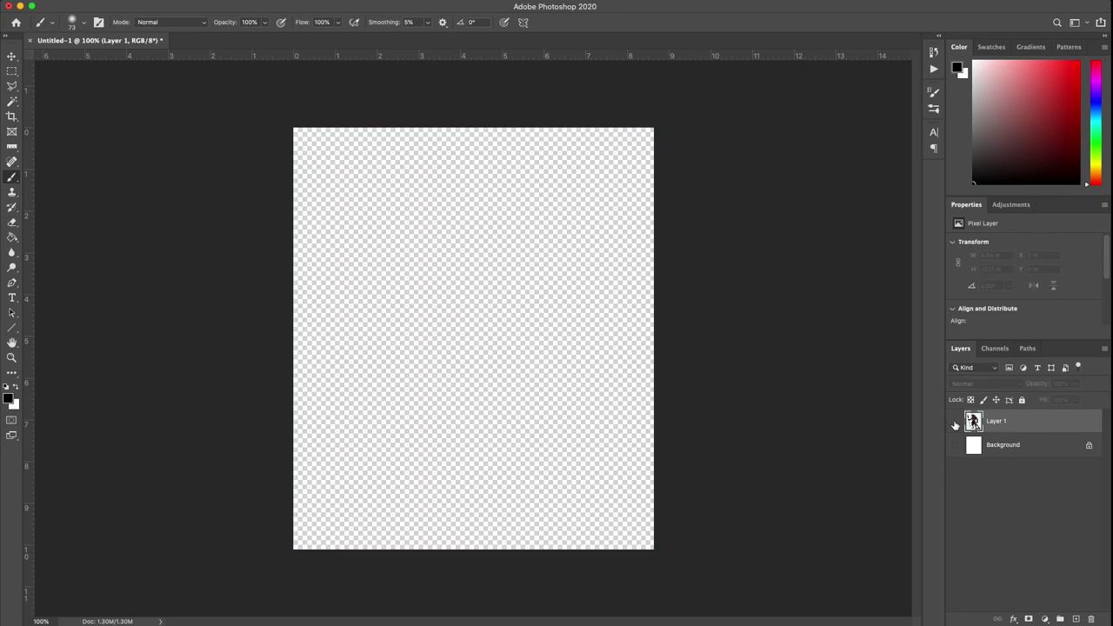
{"action": "left_click", "coordinate": [955, 423]}
Step: Try erasing the text and pale background around the creature's head directly on Layer 1, and undo the eraser strokes
{"action": "key", "text": "super+equal"}
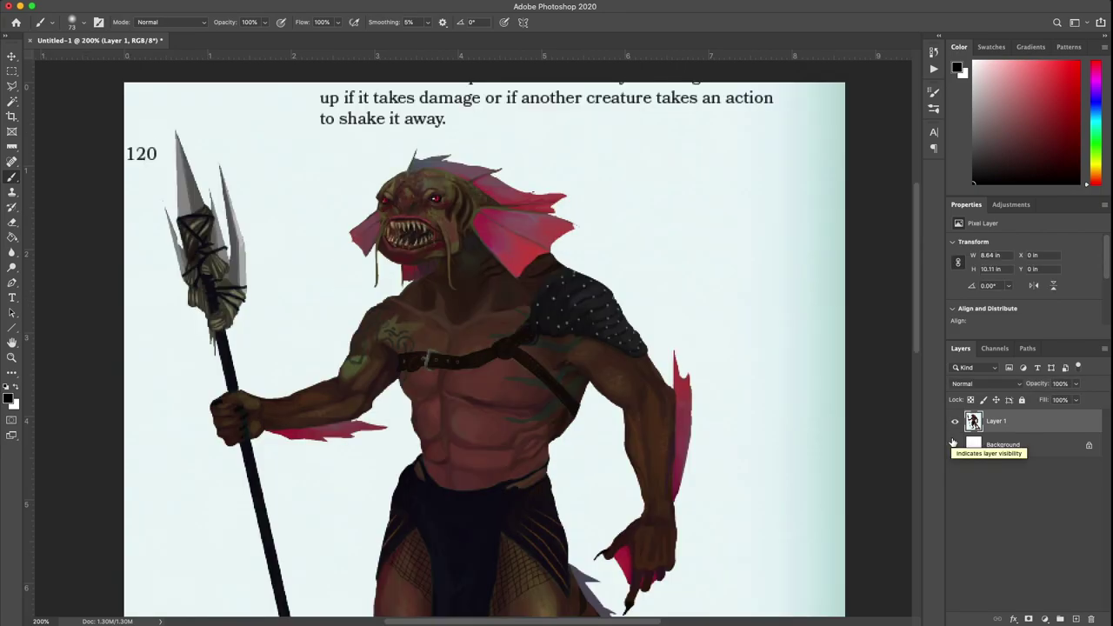
{"action": "key", "text": "e"}
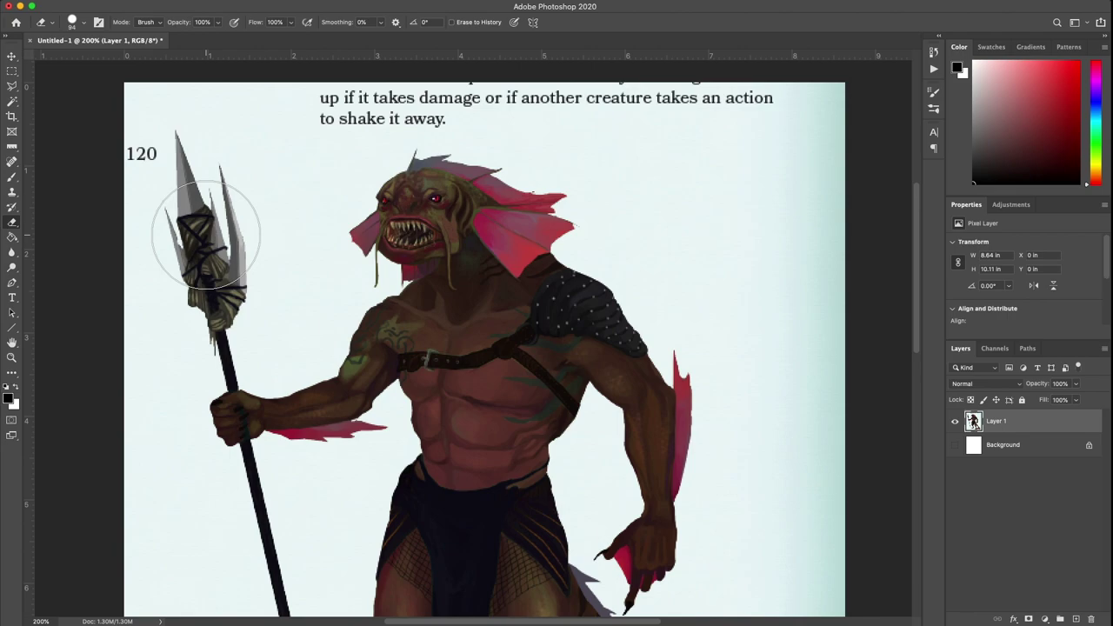
{"action": "mouse_move", "coordinate": [288, 194]}
{"action": "left_mouse_down"}
{"action": "mouse_move", "coordinate": [311, 141]}
{"action": "mouse_move", "coordinate": [306, 114]}
{"action": "mouse_move", "coordinate": [377, 95]}
{"action": "mouse_move", "coordinate": [507, 79]}
{"action": "mouse_move", "coordinate": [703, 156]}
{"action": "left_mouse_up"}
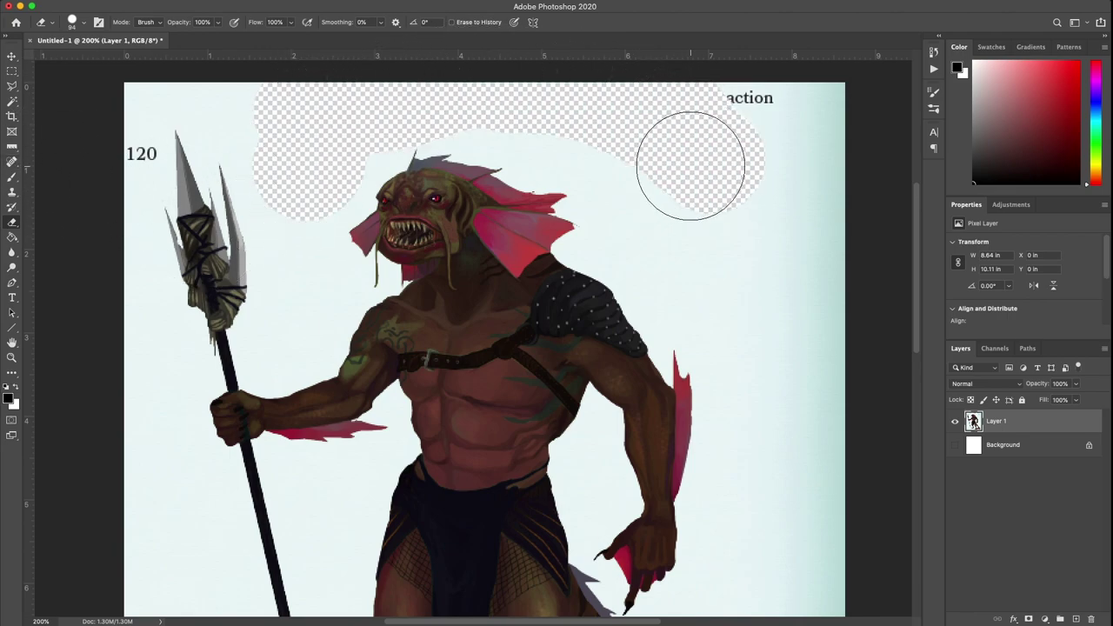
{"action": "left_click_drag", "start_coordinate": [542, 129], "coordinate": [501, 200]}
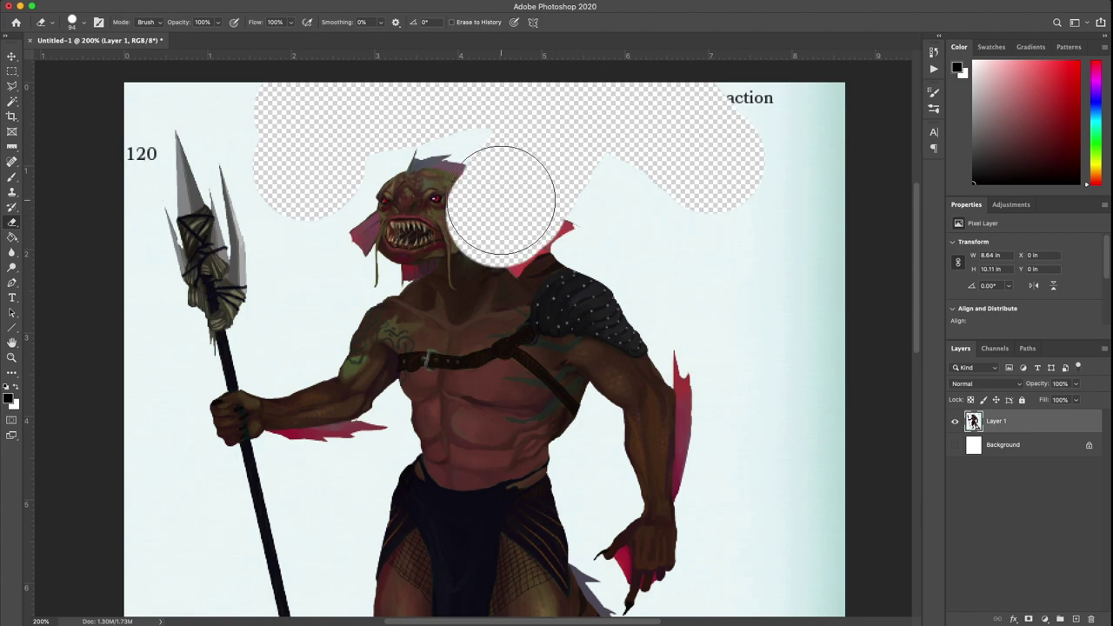
{"action": "key", "text": "super+z"}
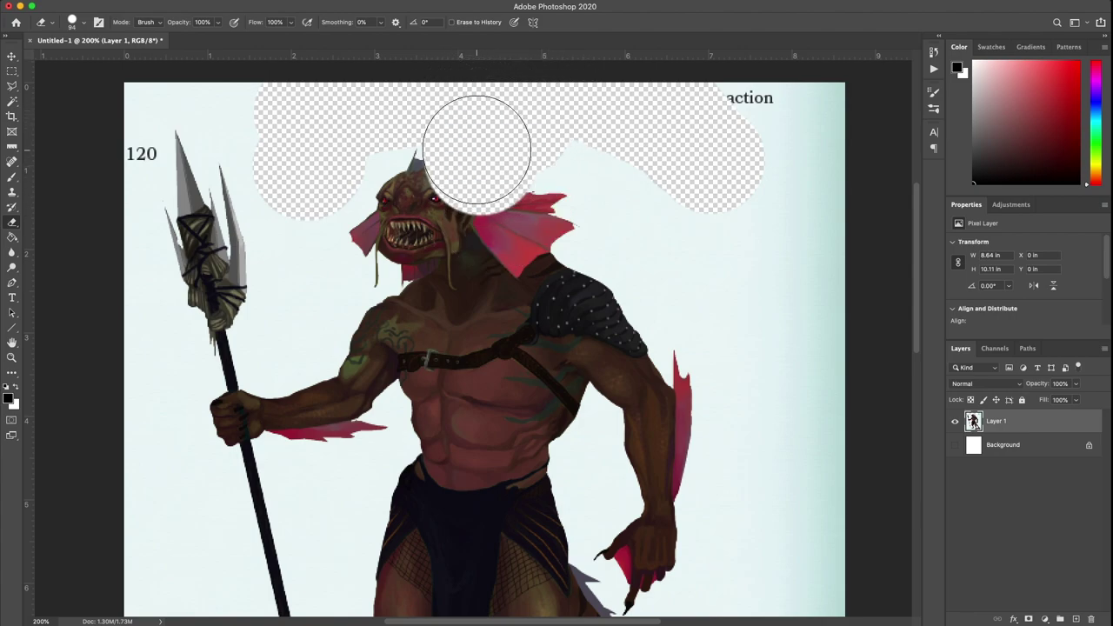
{"action": "key", "text": "super+z"}
{"action": "key", "text": "super+z"}
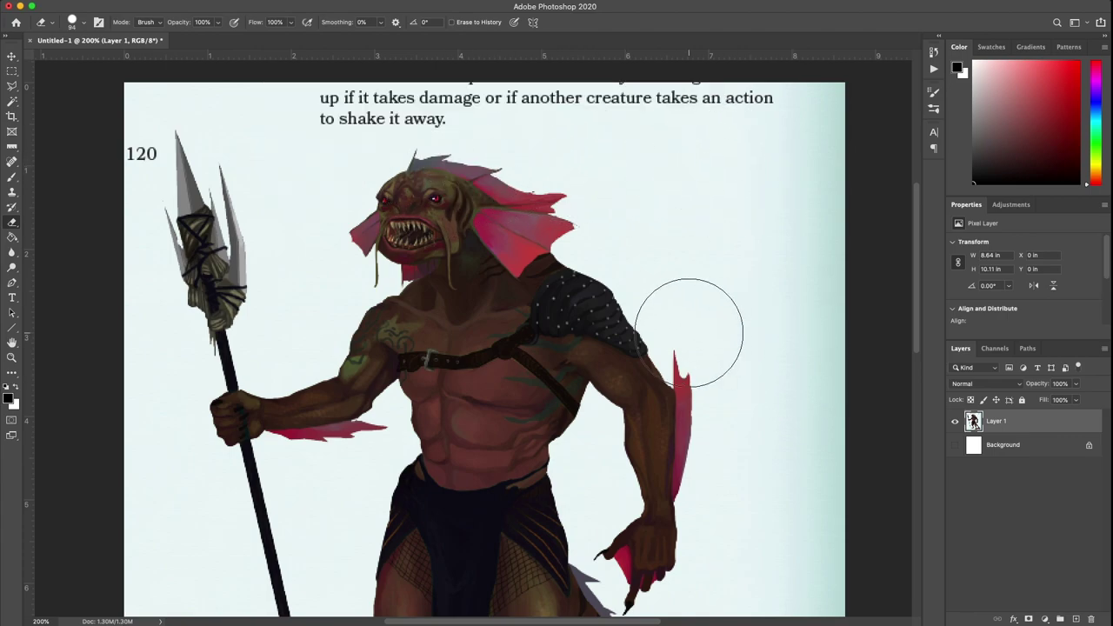
Step: Add a layer mask to Layer 1 and ready the Brush tool for painting on the mask
{"action": "left_click", "coordinate": [1028, 619]}
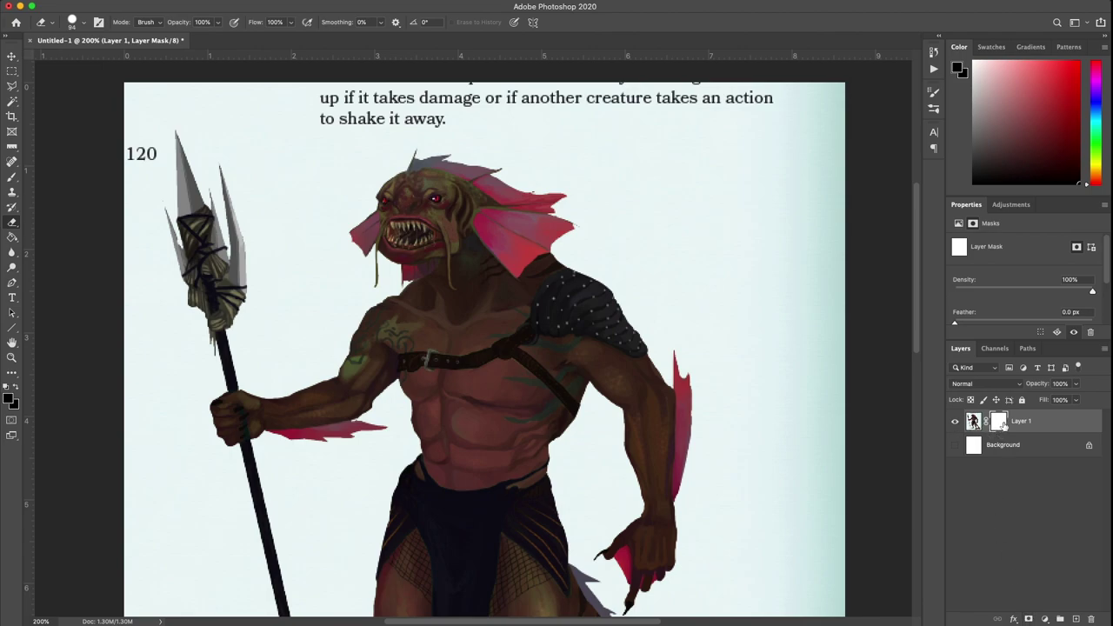
{"action": "key", "text": "b"}
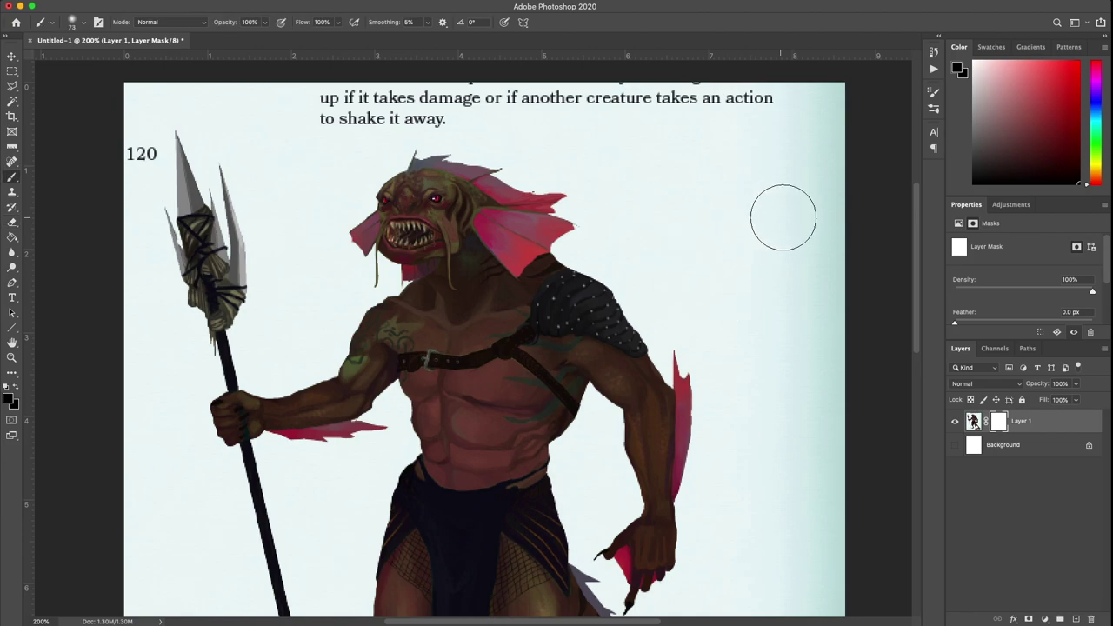
{"action": "key", "text": "x"}
Step: Try masking out the upper-right background and part of the torso in black, and paint the area back in white
{"action": "mouse_move", "coordinate": [695, 186]}
{"action": "left_mouse_down"}
{"action": "mouse_move", "coordinate": [672, 163]}
{"action": "mouse_move", "coordinate": [736, 197]}
{"action": "mouse_move", "coordinate": [790, 188]}
{"action": "mouse_move", "coordinate": [800, 137]}
{"action": "mouse_move", "coordinate": [761, 103]}
{"action": "mouse_move", "coordinate": [745, 40]}
{"action": "mouse_move", "coordinate": [814, 98]}
{"action": "mouse_move", "coordinate": [551, 85]}
{"action": "mouse_move", "coordinate": [731, 176]}
{"action": "mouse_move", "coordinate": [836, 259]}
{"action": "mouse_move", "coordinate": [855, 279]}
{"action": "mouse_move", "coordinate": [795, 249]}
{"action": "mouse_move", "coordinate": [783, 288]}
{"action": "mouse_move", "coordinate": [560, 85]}
{"action": "mouse_move", "coordinate": [627, 113]}
{"action": "mouse_move", "coordinate": [778, 239]}
{"action": "mouse_move", "coordinate": [826, 364]}
{"action": "mouse_move", "coordinate": [794, 274]}
{"action": "mouse_move", "coordinate": [753, 216]}
{"action": "mouse_move", "coordinate": [749, 174]}
{"action": "mouse_move", "coordinate": [481, 380]}
{"action": "mouse_move", "coordinate": [594, 241]}
{"action": "mouse_move", "coordinate": [720, 181]}
{"action": "left_mouse_up"}
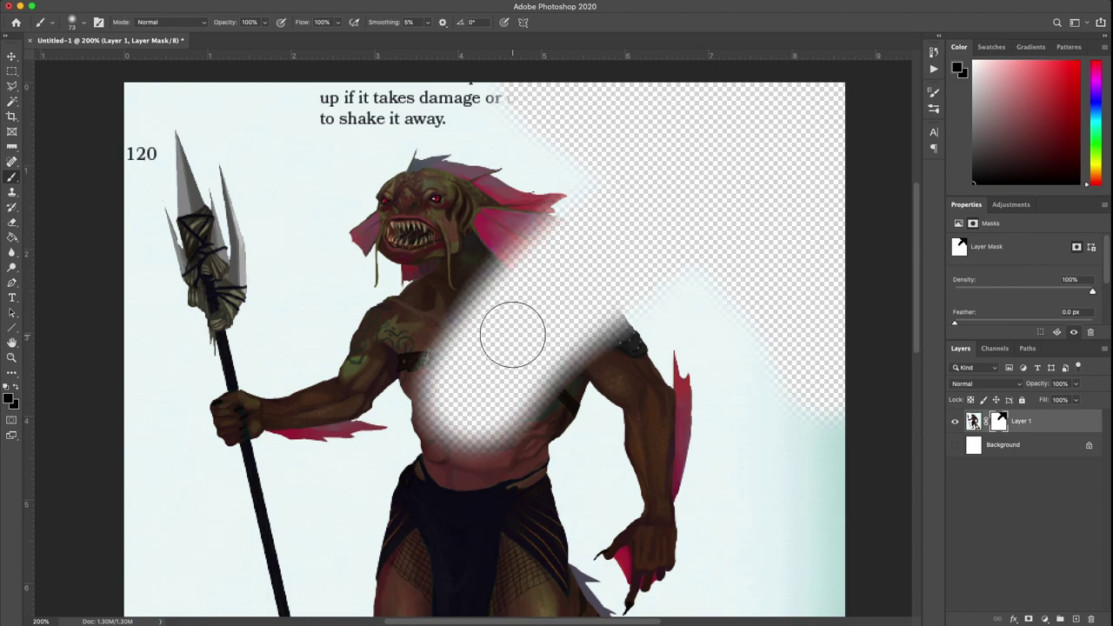
{"action": "key", "text": "x"}
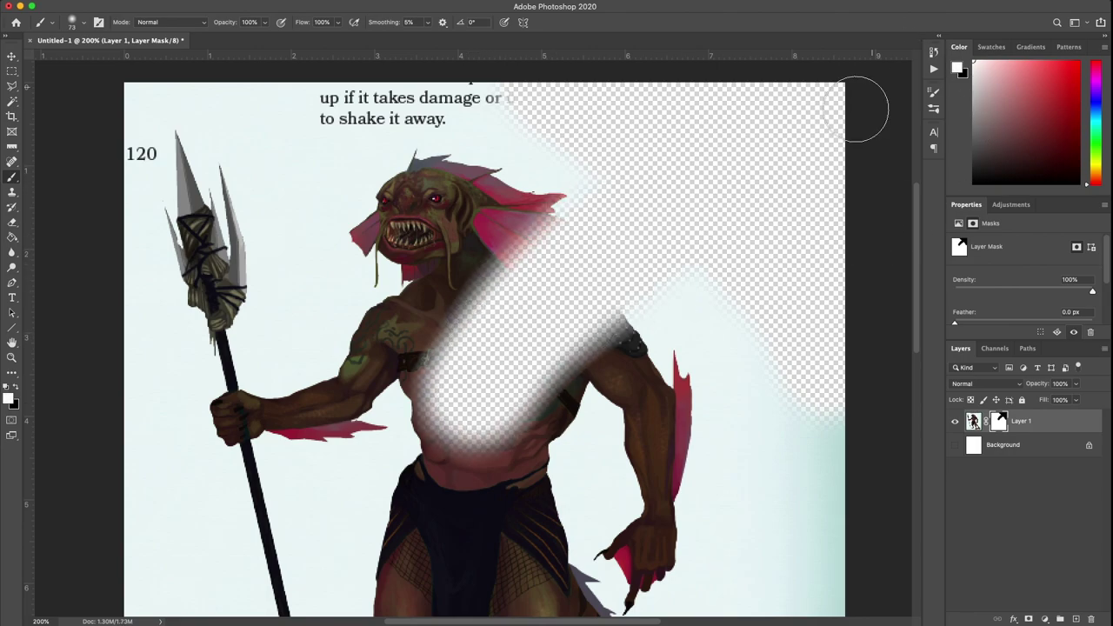
{"action": "mouse_move", "coordinate": [582, 316]}
{"action": "left_mouse_down"}
{"action": "mouse_move", "coordinate": [600, 232]}
{"action": "mouse_move", "coordinate": [462, 378]}
{"action": "mouse_move", "coordinate": [455, 415]}
{"action": "mouse_move", "coordinate": [663, 323]}
{"action": "mouse_move", "coordinate": [548, 358]}
{"action": "mouse_move", "coordinate": [545, 237]}
{"action": "mouse_move", "coordinate": [621, 123]}
{"action": "mouse_move", "coordinate": [546, 155]}
{"action": "mouse_move", "coordinate": [601, 163]}
{"action": "mouse_move", "coordinate": [672, 217]}
{"action": "mouse_move", "coordinate": [598, 146]}
{"action": "mouse_move", "coordinate": [773, 400]}
{"action": "mouse_move", "coordinate": [878, 474]}
{"action": "mouse_move", "coordinate": [665, 102]}
{"action": "mouse_move", "coordinate": [826, 297]}
{"action": "mouse_move", "coordinate": [840, 224]}
{"action": "mouse_move", "coordinate": [785, 92]}
{"action": "mouse_move", "coordinate": [791, 61]}
{"action": "left_mouse_up"}
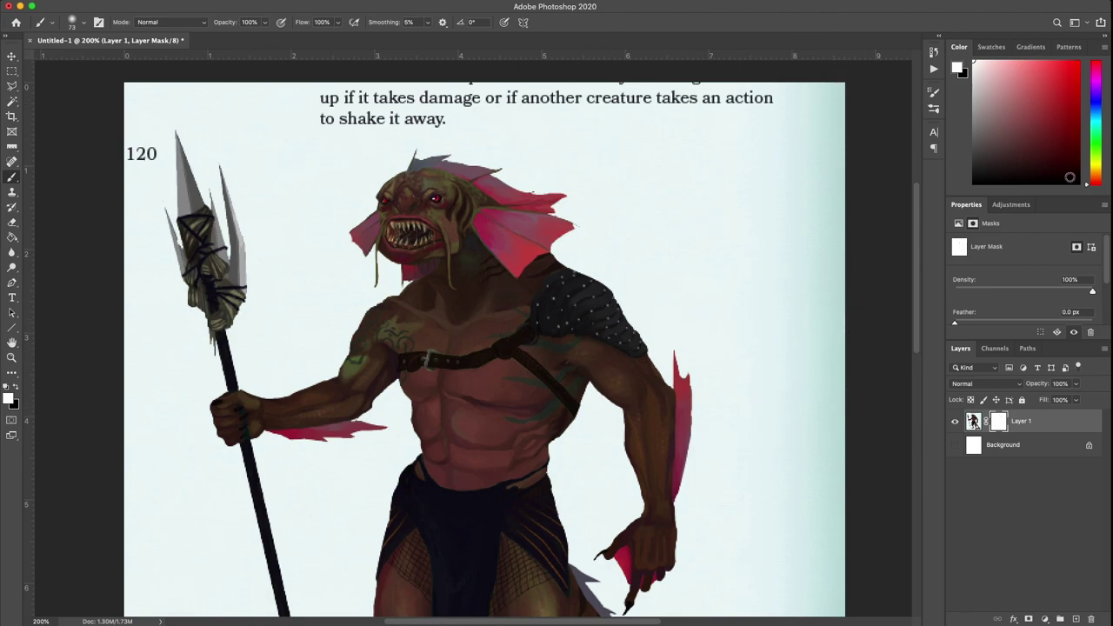
Step: Paint black on the layer mask to hide the upper-right corner of the background beside the creature's head
{"action": "key", "text": "x"}
{"action": "mouse_move", "coordinate": [714, 199]}
{"action": "left_mouse_down"}
{"action": "mouse_move", "coordinate": [658, 165]}
{"action": "mouse_move", "coordinate": [715, 211]}
{"action": "mouse_move", "coordinate": [770, 230]}
{"action": "mouse_move", "coordinate": [663, 90]}
{"action": "mouse_move", "coordinate": [724, 124]}
{"action": "mouse_move", "coordinate": [845, 227]}
{"action": "mouse_move", "coordinate": [760, 75]}
{"action": "left_mouse_up"}
{"action": "mouse_move", "coordinate": [591, 39]}
{"action": "left_mouse_down"}
{"action": "mouse_move", "coordinate": [710, 174]}
{"action": "mouse_move", "coordinate": [848, 287]}
{"action": "mouse_move", "coordinate": [882, 442]}
{"action": "left_mouse_up"}
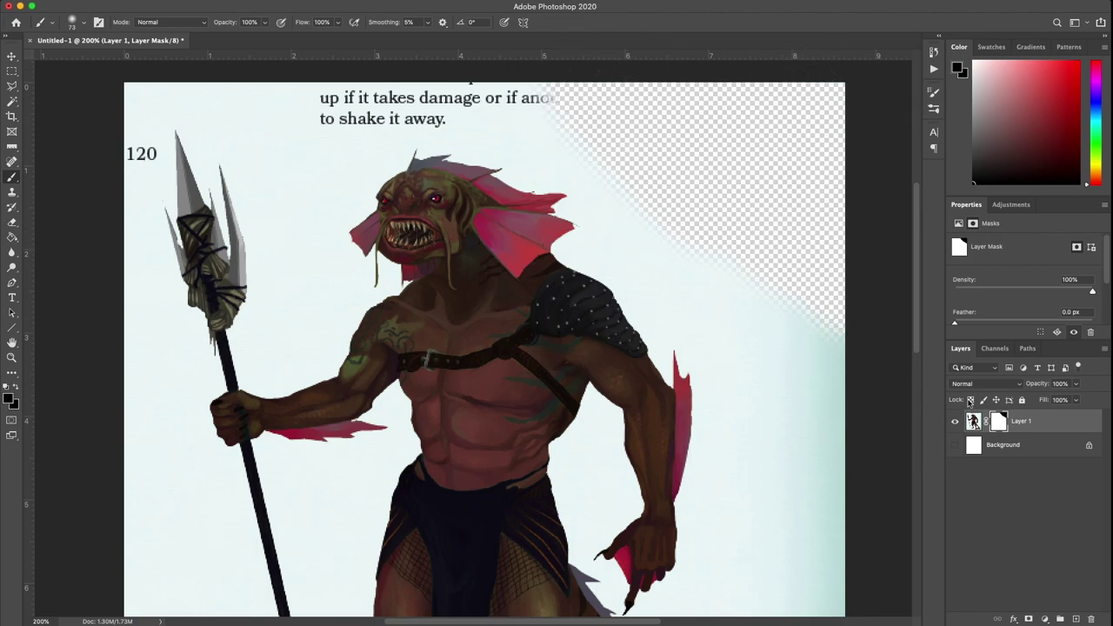
Step: Display the Layer 1 Mask channel on its own and paint a thick black stroke from the black corner down to the torso area
{"action": "left_click", "coordinate": [1000, 349]}
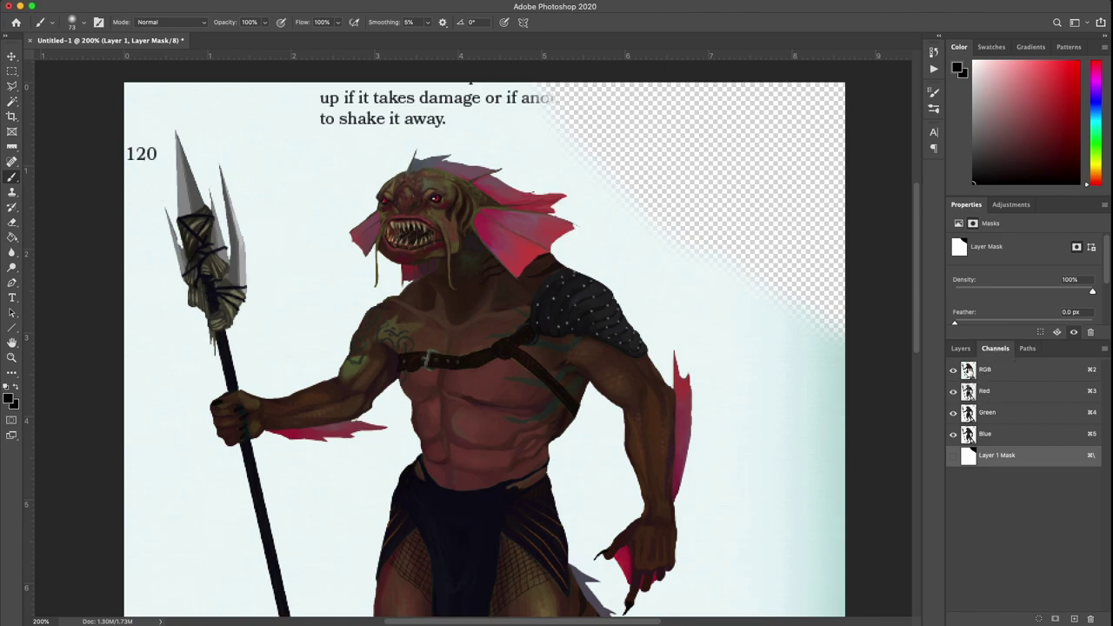
{"action": "left_click", "coordinate": [954, 456]}
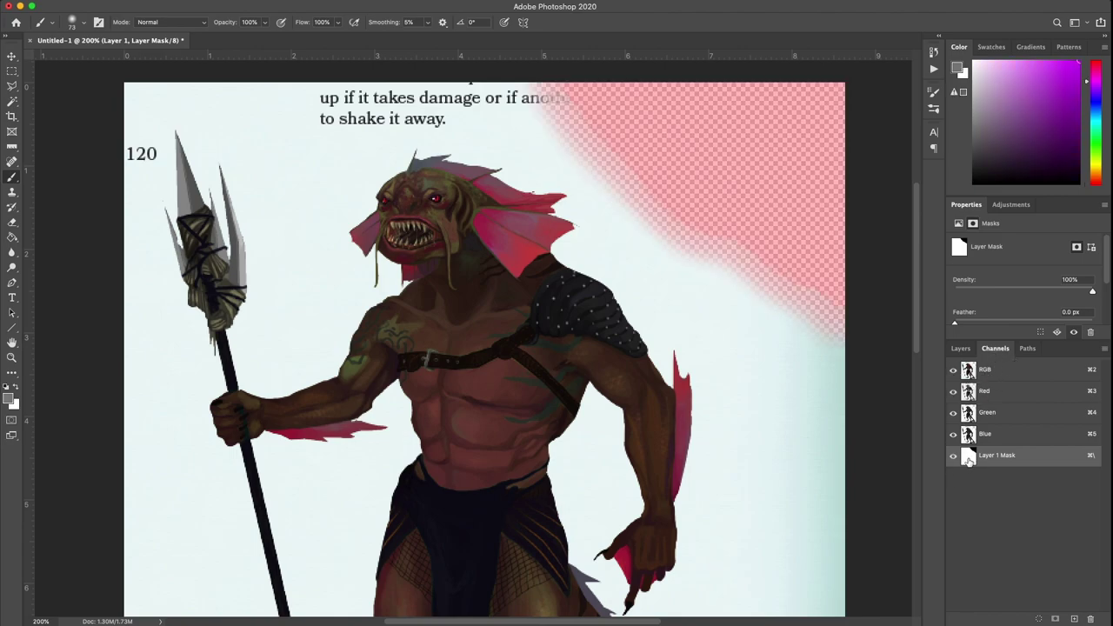
{"action": "left_click", "coordinate": [954, 372]}
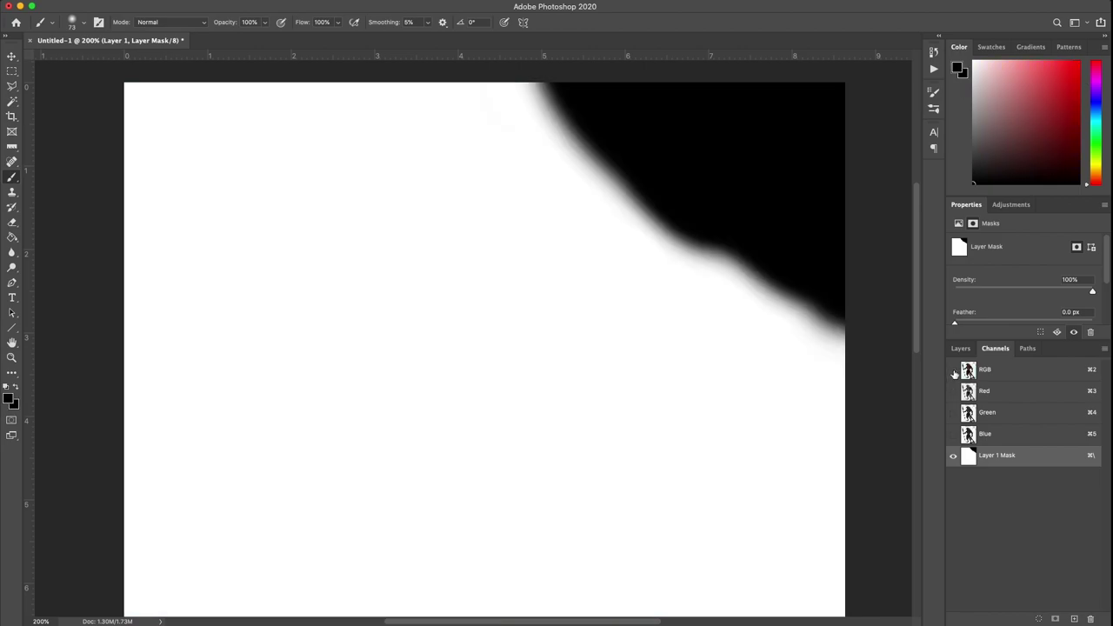
{"action": "mouse_move", "coordinate": [635, 148]}
{"action": "left_mouse_down"}
{"action": "mouse_move", "coordinate": [572, 235]}
{"action": "mouse_move", "coordinate": [443, 473]}
{"action": "mouse_move", "coordinate": [659, 219]}
{"action": "mouse_move", "coordinate": [509, 453]}
{"action": "mouse_move", "coordinate": [643, 253]}
{"action": "mouse_move", "coordinate": [493, 461]}
{"action": "left_mouse_up"}
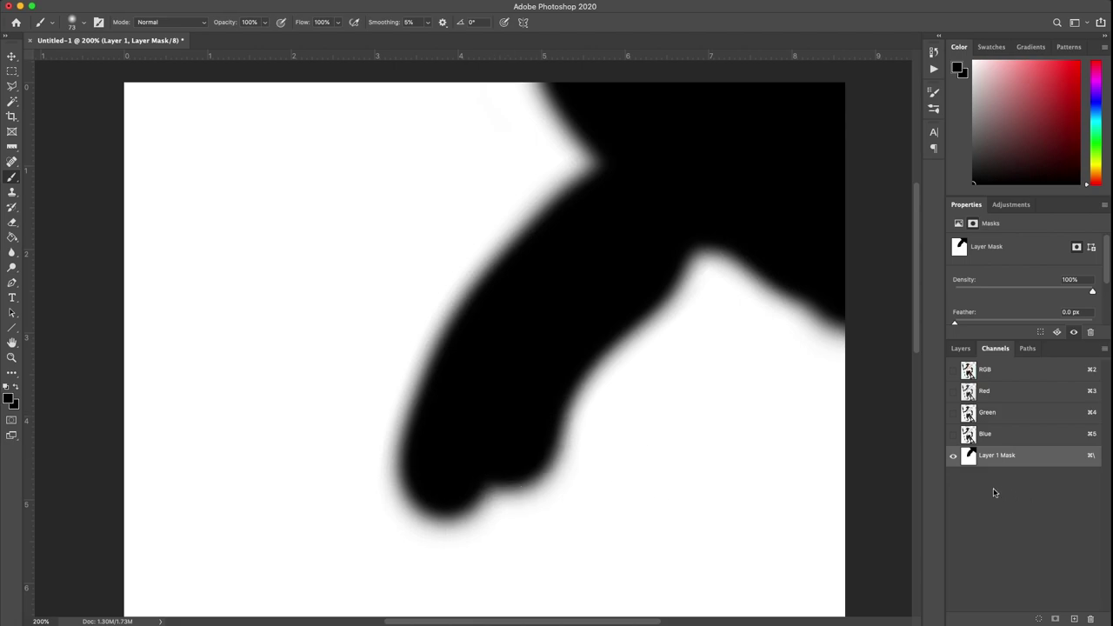
Step: Display the RGB channels together with the Layer 1 Mask overlay and paint grey over the creature's masked torso
{"action": "left_click", "coordinate": [954, 372]}
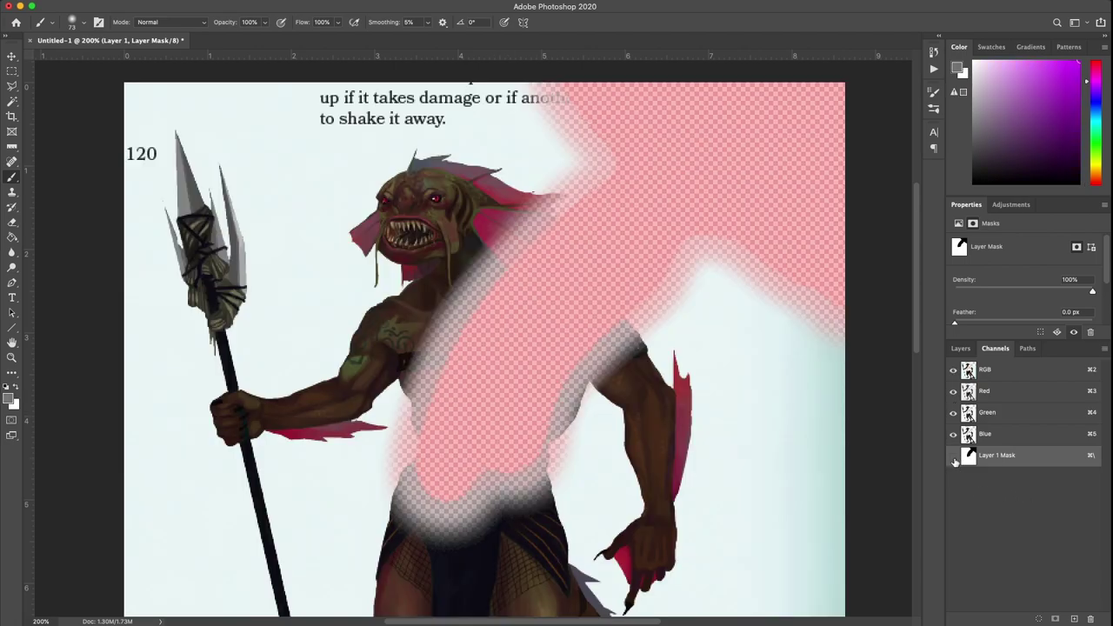
{"action": "left_click", "coordinate": [954, 455]}
{"action": "left_click", "coordinate": [954, 456]}
{"action": "mouse_move", "coordinate": [621, 292]}
{"action": "left_mouse_down"}
{"action": "mouse_move", "coordinate": [563, 385]}
{"action": "mouse_move", "coordinate": [575, 433]}
{"action": "mouse_move", "coordinate": [483, 500]}
{"action": "mouse_move", "coordinate": [518, 455]}
{"action": "mouse_move", "coordinate": [509, 409]}
{"action": "mouse_move", "coordinate": [527, 426]}
{"action": "mouse_move", "coordinate": [462, 463]}
{"action": "mouse_move", "coordinate": [455, 455]}
{"action": "mouse_move", "coordinate": [549, 353]}
{"action": "mouse_move", "coordinate": [485, 393]}
{"action": "mouse_move", "coordinate": [588, 272]}
{"action": "mouse_move", "coordinate": [623, 249]}
{"action": "mouse_move", "coordinate": [612, 278]}
{"action": "left_mouse_up"}
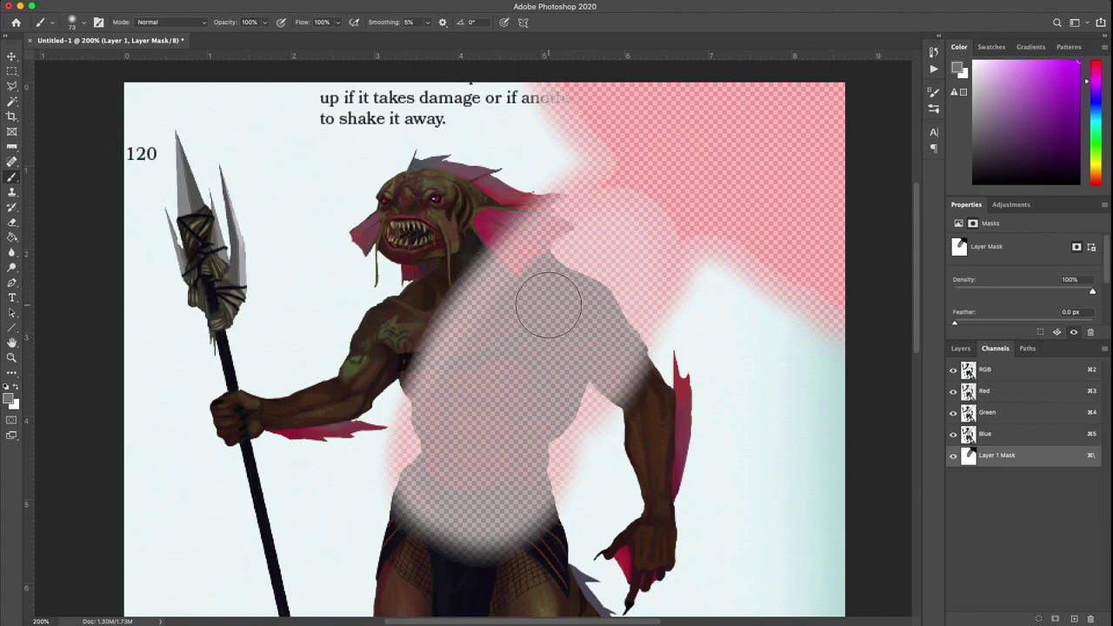
Step: Clear all the painting from the Layer 1 mask, leaving the whole mask white
{"action": "key", "text": "super+minus"}
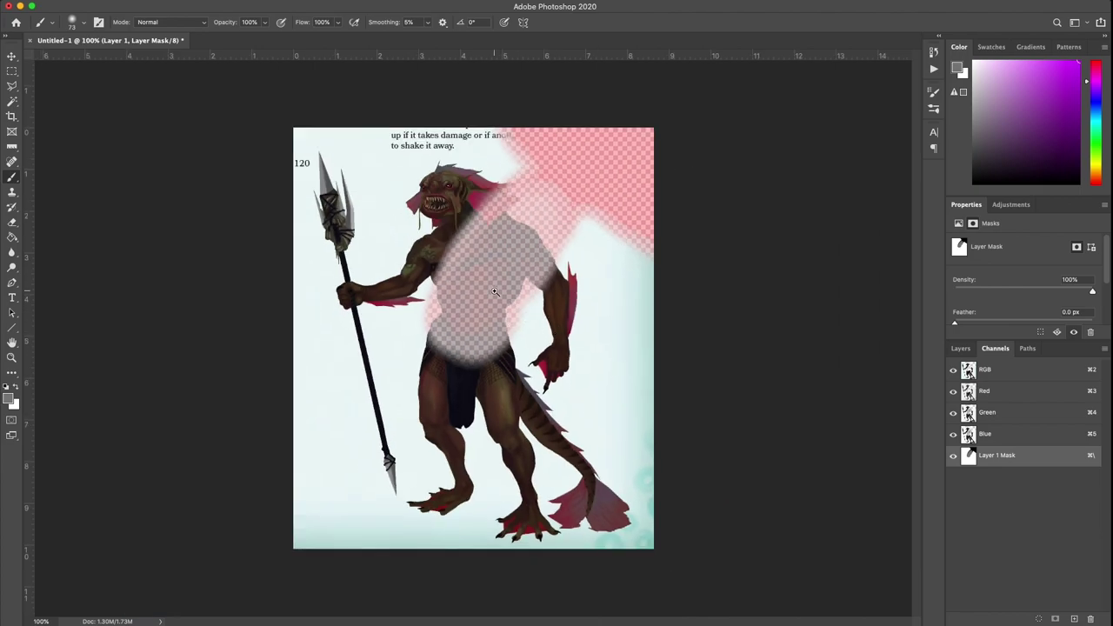
{"action": "left_click", "coordinate": [494, 291], "text": "super"}
{"action": "left_click", "coordinate": [495, 291], "text": "super"}
{"action": "left_click_drag", "start_coordinate": [486, 262], "coordinate": [480, 469]}
{"action": "mouse_move", "coordinate": [534, 284]}
{"action": "left_mouse_down"}
{"action": "mouse_move", "coordinate": [577, 228]}
{"action": "mouse_move", "coordinate": [378, 168]}
{"action": "mouse_move", "coordinate": [226, 207]}
{"action": "mouse_move", "coordinate": [393, 184]}
{"action": "mouse_move", "coordinate": [633, 369]}
{"action": "mouse_move", "coordinate": [752, 349]}
{"action": "mouse_move", "coordinate": [803, 306]}
{"action": "mouse_move", "coordinate": [585, 439]}
{"action": "mouse_move", "coordinate": [529, 228]}
{"action": "mouse_move", "coordinate": [432, 170]}
{"action": "mouse_move", "coordinate": [664, 260]}
{"action": "left_mouse_up"}
{"action": "key", "text": "BackSpace"}
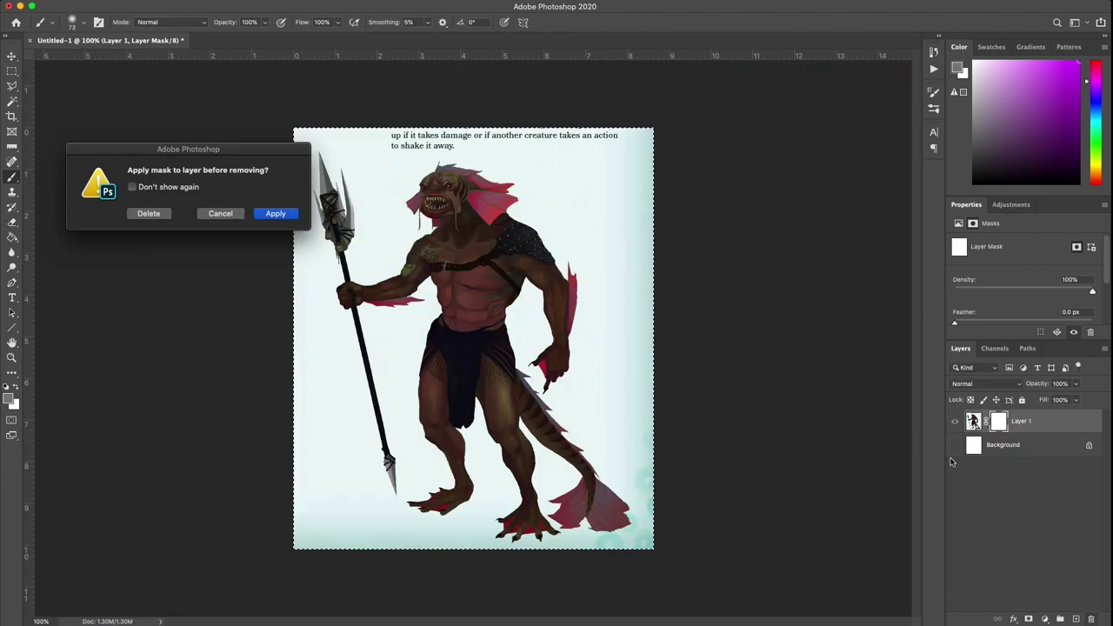
{"action": "key", "text": "Escape"}
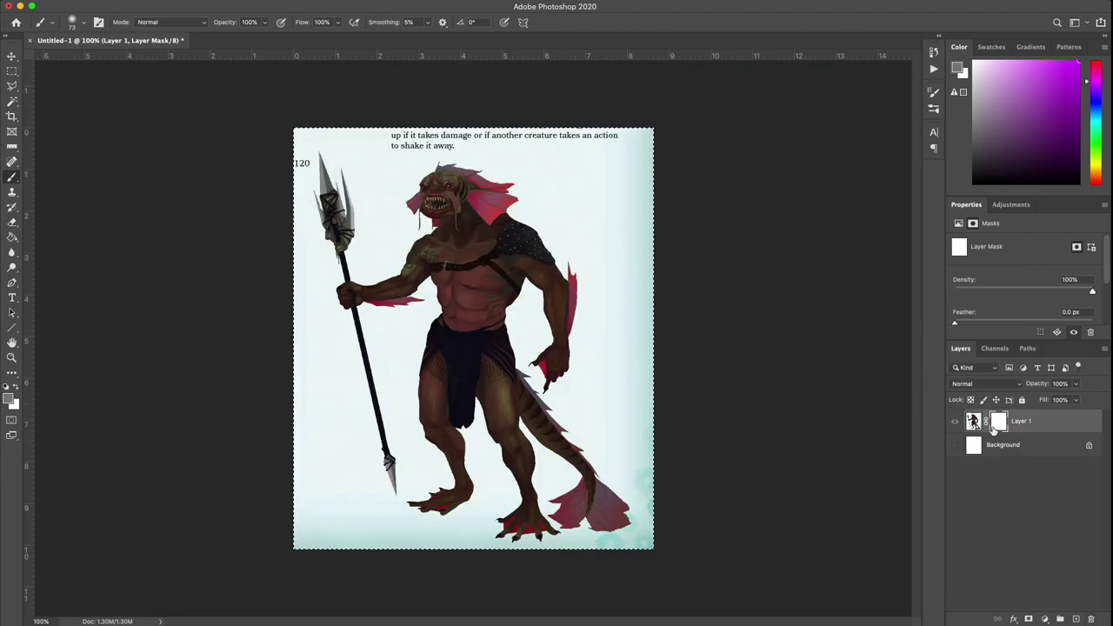
Step: Delete the layer mask from Layer 1 and remove the selection around the canvas
{"action": "right_click", "coordinate": [993, 429]}
{"action": "left_click", "coordinate": [1004, 449]}
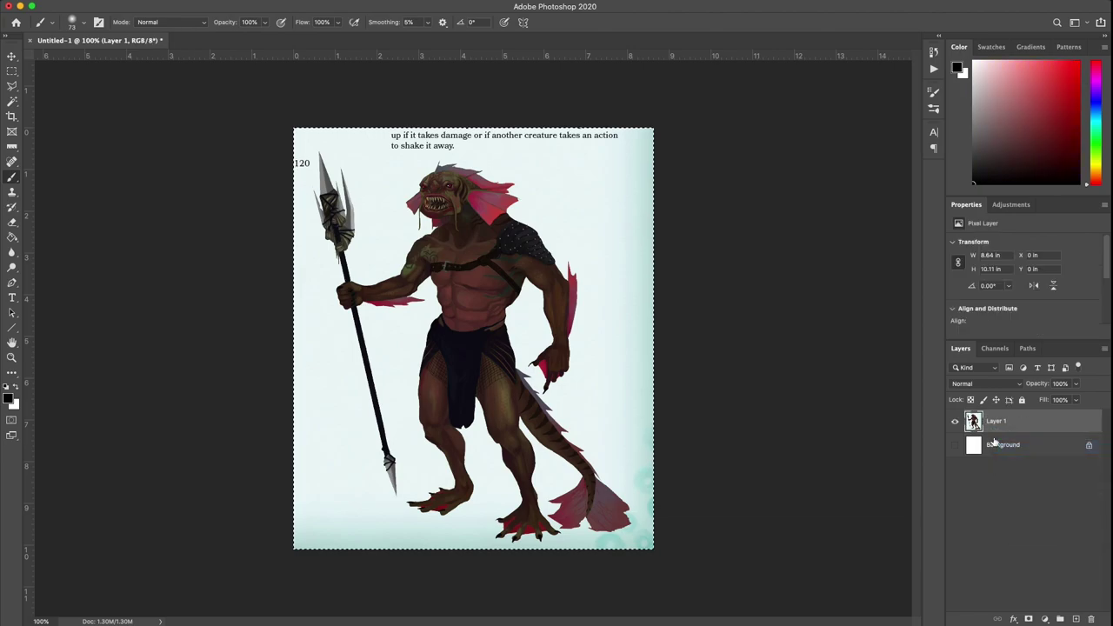
{"action": "left_click", "coordinate": [414, 347]}
{"action": "left_click", "coordinate": [415, 345]}
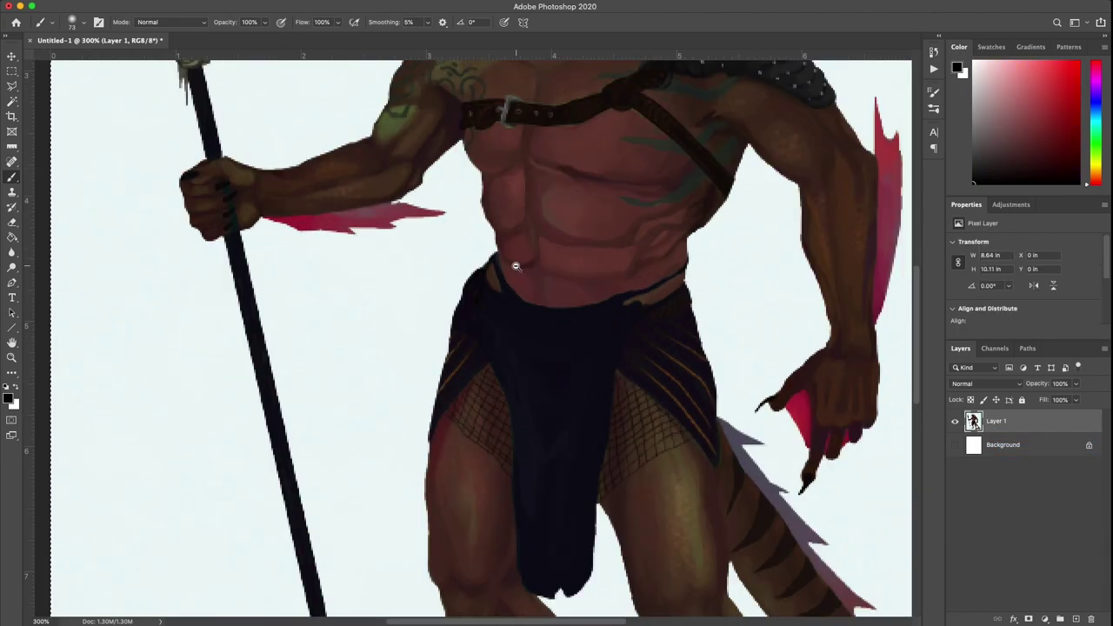
{"action": "left_click", "coordinate": [516, 266], "text": "alt"}
{"action": "left_click", "coordinate": [543, 234], "text": "alt"}
{"action": "key", "text": "super+a"}
{"action": "key", "text": "super+d"}
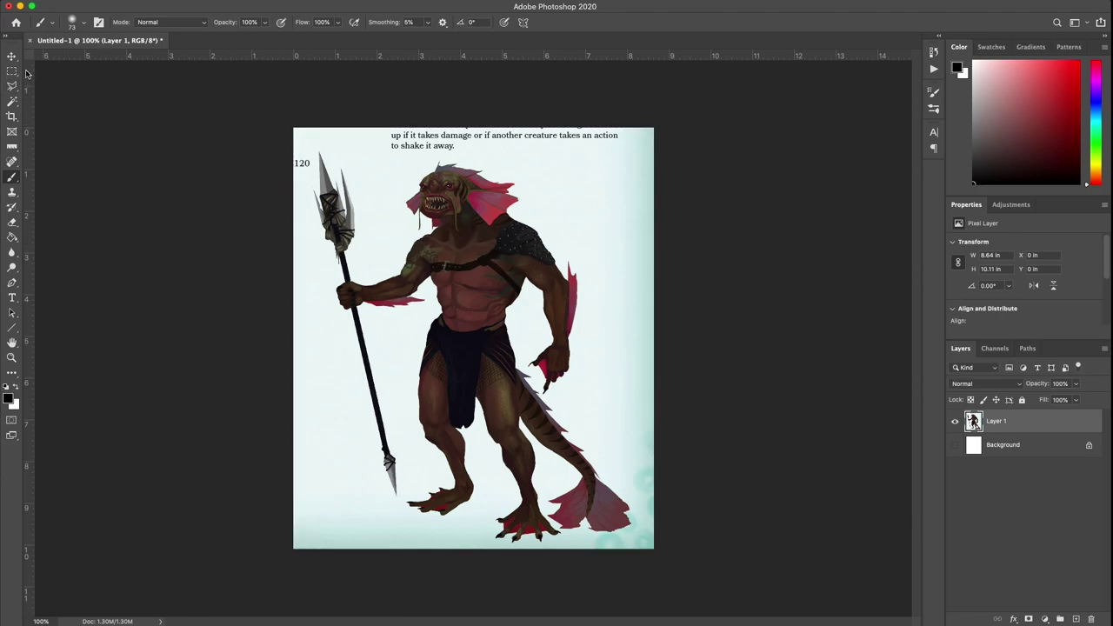
Step: Select the pale background around the creature with the Magic Wand, including the tinted areas near the page edges
{"action": "key", "text": "w"}
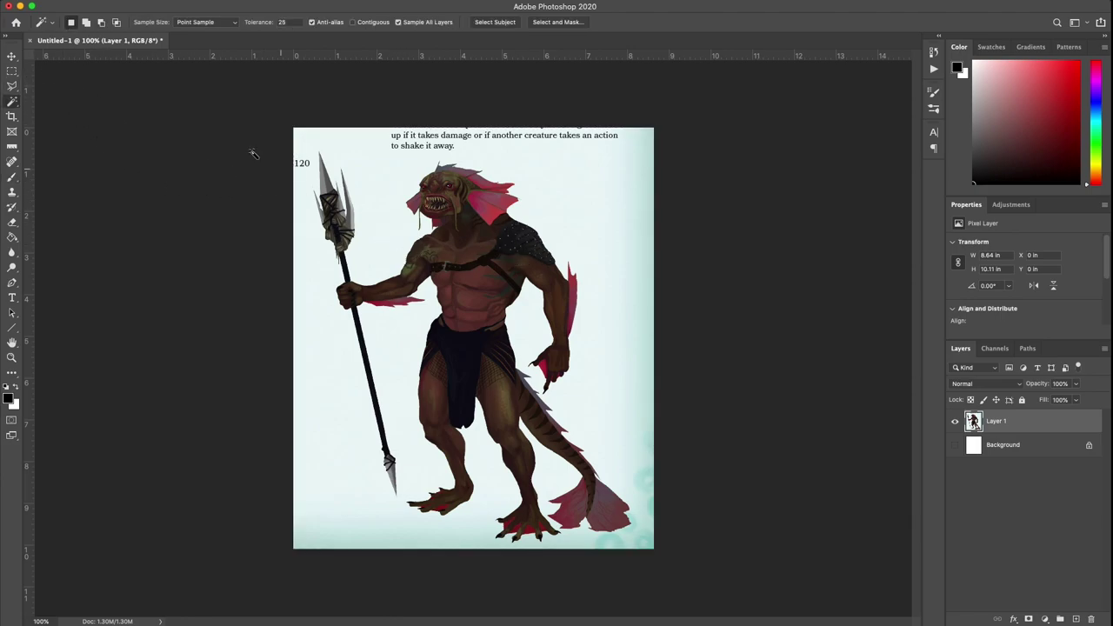
{"action": "left_click", "coordinate": [14, 103]}
{"action": "left_click", "coordinate": [384, 222]}
{"action": "left_click", "coordinate": [398, 220]}
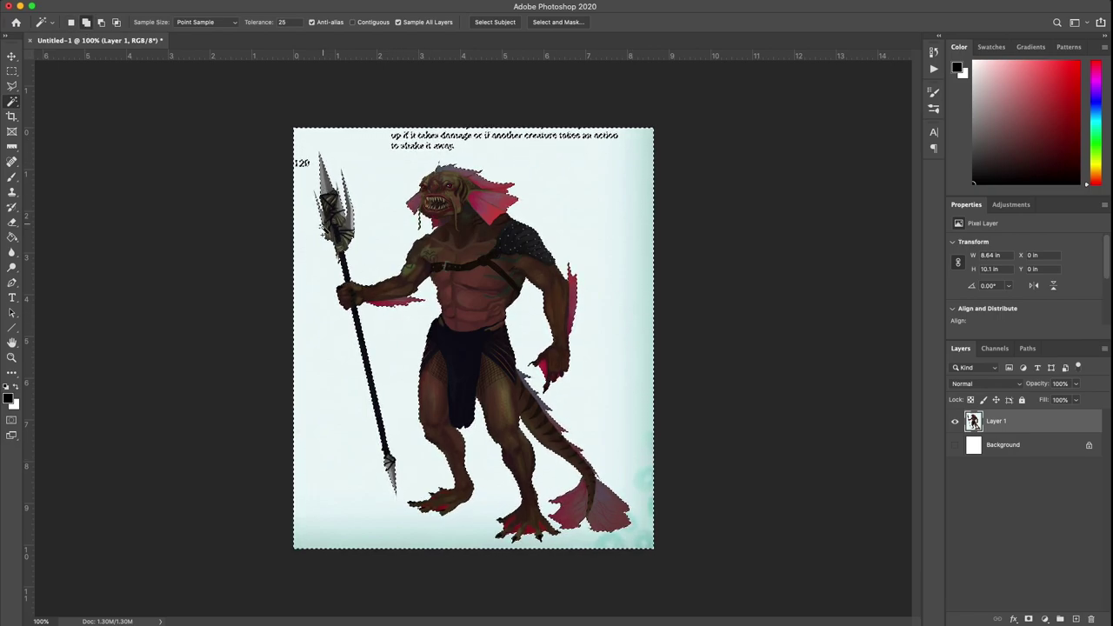
Step: Examine the selection outline up close around the spear, arm, legs and tail
{"action": "scroll", "coordinate": [334, 265], "scroll_direction": "up", "scroll_amount": 2}
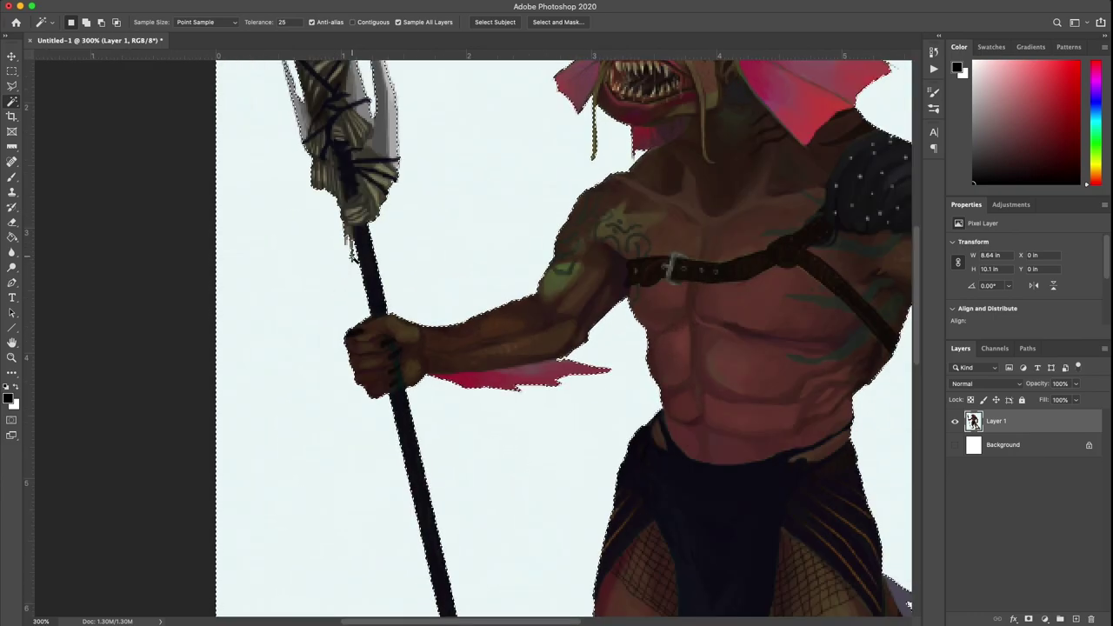
{"action": "scroll", "coordinate": [430, 356], "scroll_direction": "down", "scroll_amount": 10}
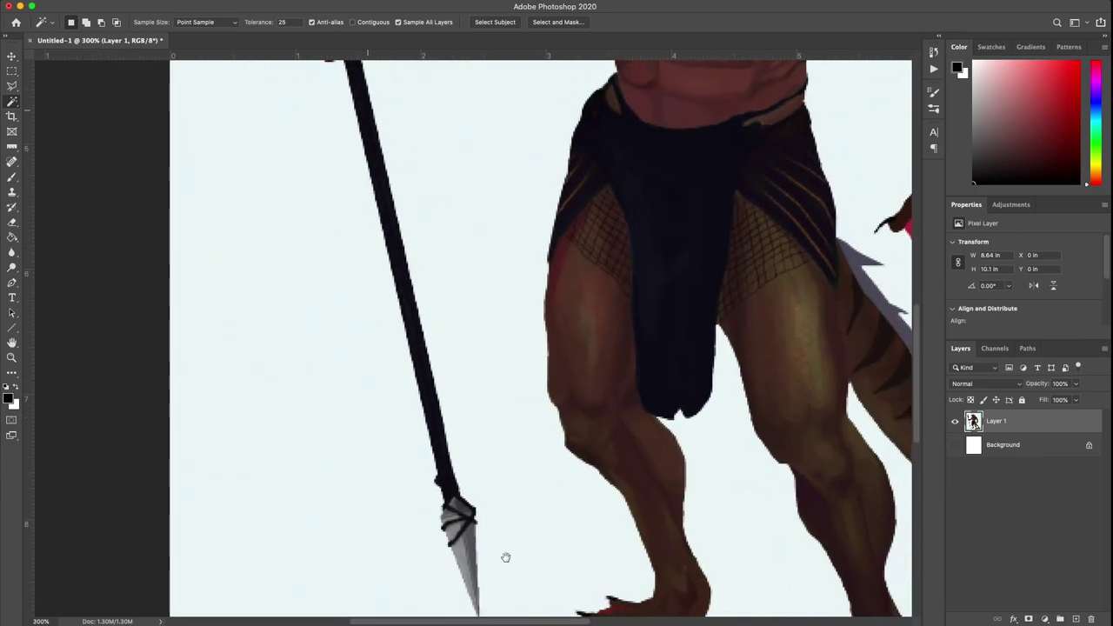
{"action": "scroll", "coordinate": [505, 557], "scroll_direction": "right", "scroll_amount": 5}
{"action": "scroll", "coordinate": [505, 556], "scroll_direction": "down", "scroll_amount": 2}
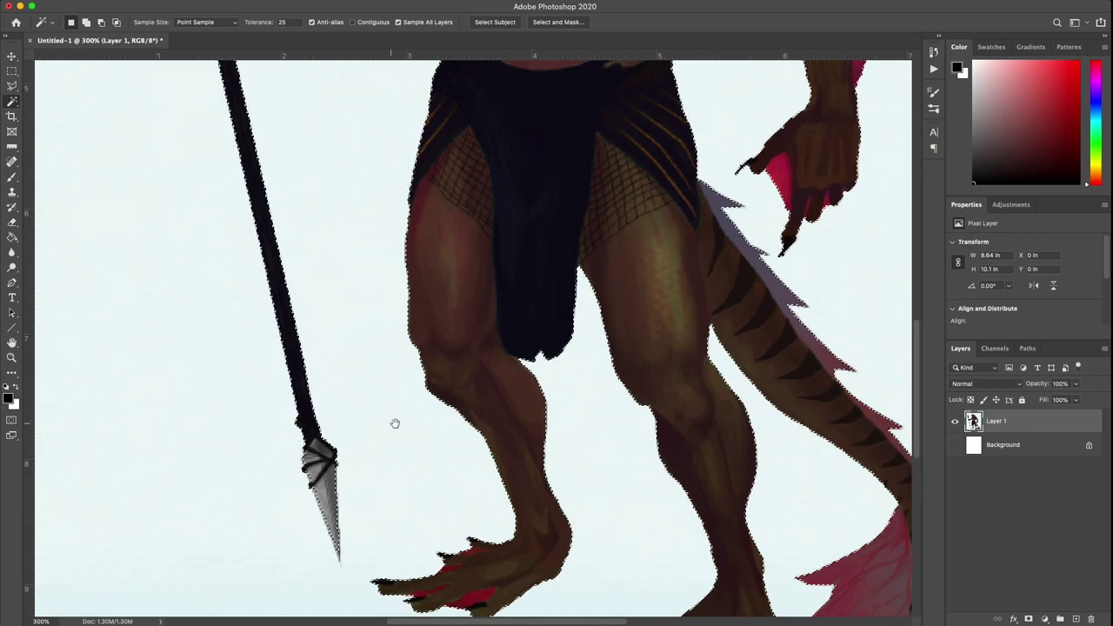
{"action": "left_click_drag", "start_coordinate": [431, 381], "coordinate": [301, 472]}
{"action": "left_click_drag", "start_coordinate": [443, 261], "coordinate": [525, 467]}
{"action": "left_click", "coordinate": [525, 467], "text": "alt"}
{"action": "left_click", "coordinate": [453, 380], "text": "alt"}
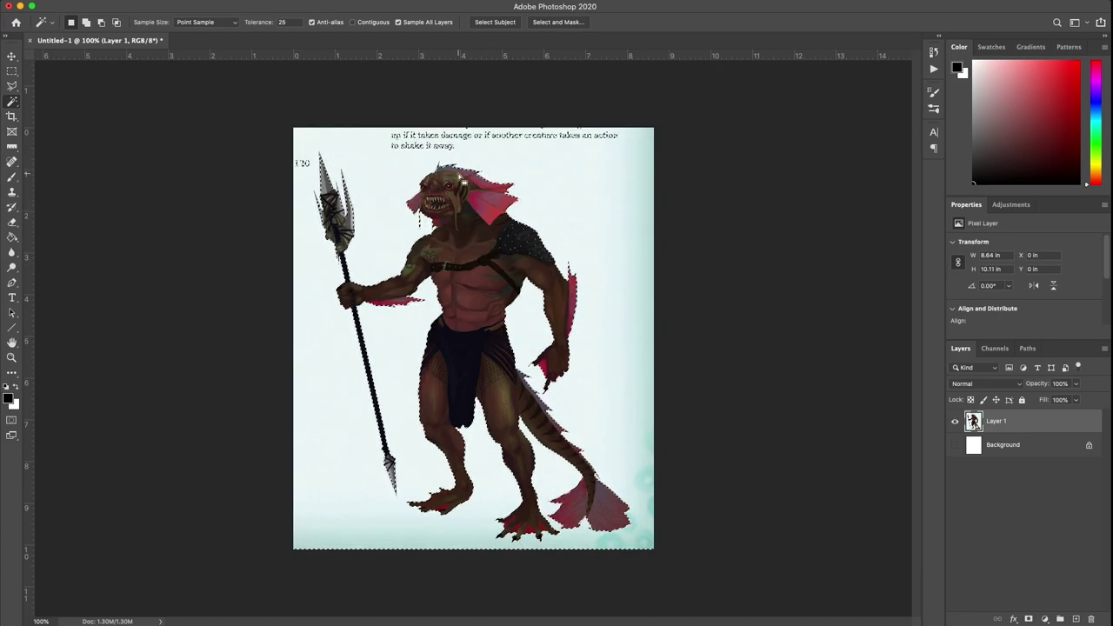
Step: Turn the inverted selection into a layer mask on Layer 1 that hides the background, and show the mask as a red overlay
{"action": "left_click", "coordinate": [1028, 619]}
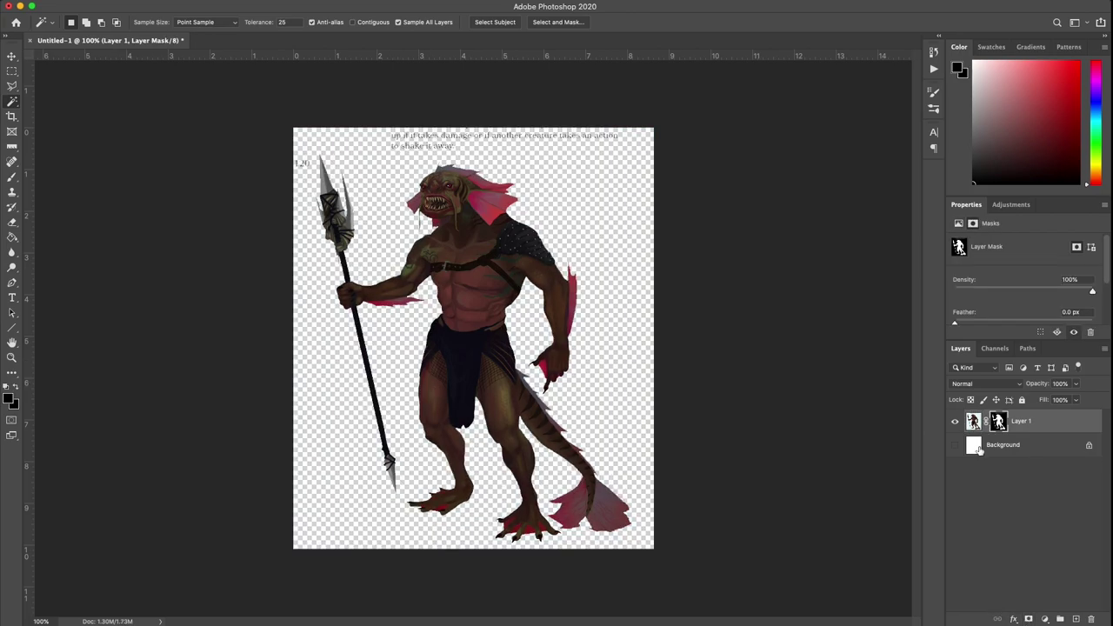
{"action": "left_click", "coordinate": [995, 348]}
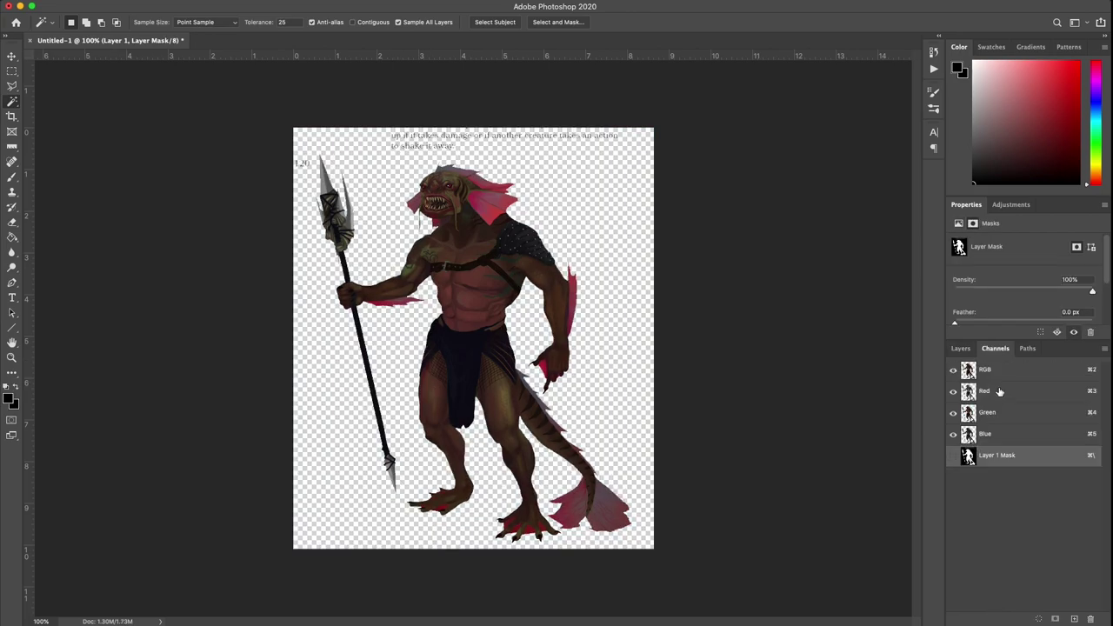
{"action": "left_click", "coordinate": [953, 457]}
Step: Ready a black brush of 36 px with 84% hardness for painting on the mask near the leftover text
{"action": "left_click", "coordinate": [520, 210], "text": "super"}
{"action": "left_click", "coordinate": [519, 210], "text": "super"}
{"action": "left_click_drag", "start_coordinate": [496, 177], "coordinate": [641, 443]}
{"action": "key", "text": "b"}
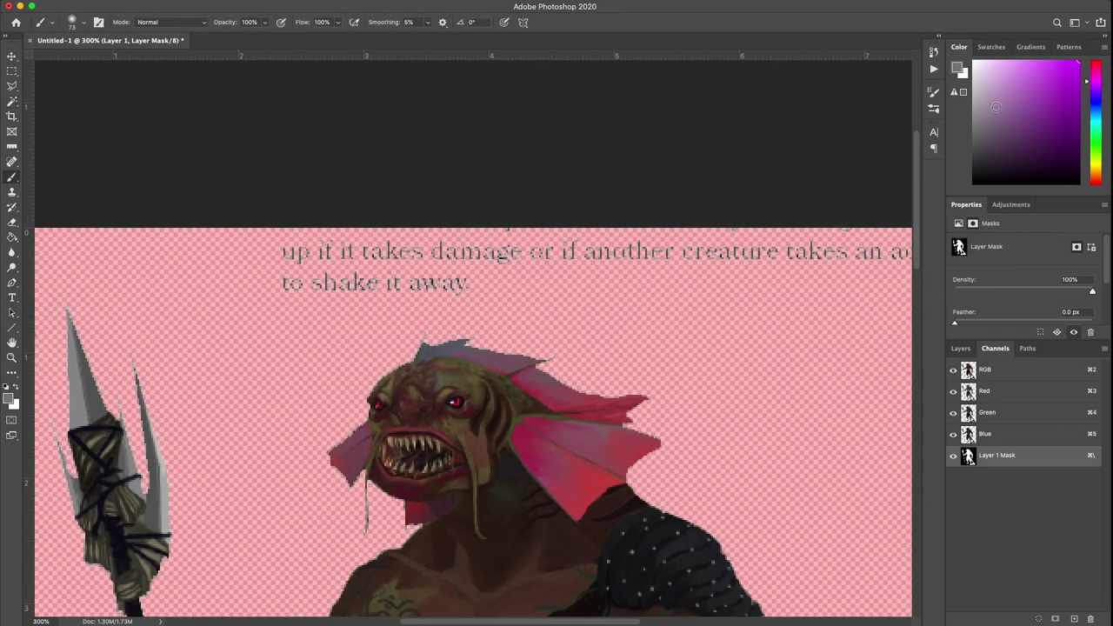
{"action": "key", "text": "d"}
{"action": "mouse_move", "coordinate": [377, 229]}
{"action": "left_mouse_down"}
{"action": "mouse_move", "coordinate": [315, 251]}
{"action": "mouse_move", "coordinate": [527, 252]}
{"action": "mouse_move", "coordinate": [516, 251]}
{"action": "left_mouse_up"}
{"action": "key", "text": "super+z"}
{"action": "right_click", "coordinate": [491, 327]}
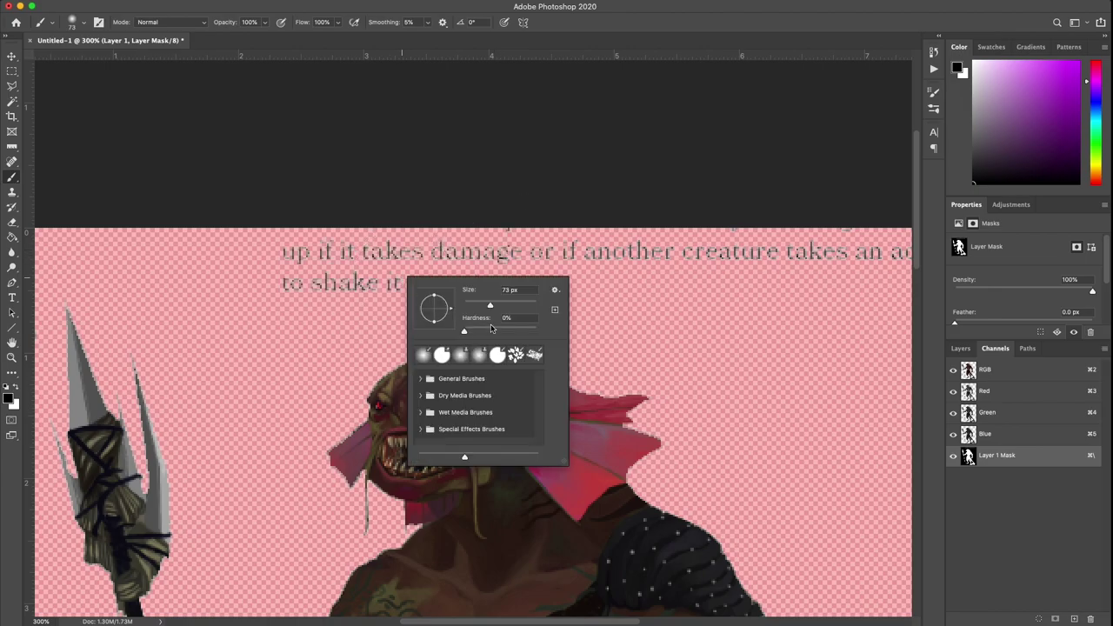
{"action": "mouse_move", "coordinate": [511, 334]}
{"action": "left_mouse_down"}
{"action": "mouse_move", "coordinate": [533, 331]}
{"action": "mouse_move", "coordinate": [477, 307]}
{"action": "left_mouse_up"}
Step: Paint black on the mask over the leftover text lines above the creature and the page number beside the spear
{"action": "mouse_move", "coordinate": [311, 274]}
{"action": "left_mouse_down"}
{"action": "mouse_move", "coordinate": [355, 284]}
{"action": "mouse_move", "coordinate": [435, 256]}
{"action": "mouse_move", "coordinate": [823, 241]}
{"action": "left_mouse_up"}
{"action": "left_click_drag", "start_coordinate": [570, 260], "coordinate": [204, 239]}
{"action": "left_click_drag", "start_coordinate": [476, 241], "coordinate": [681, 226]}
{"action": "left_click_drag", "start_coordinate": [252, 294], "coordinate": [748, 196]}
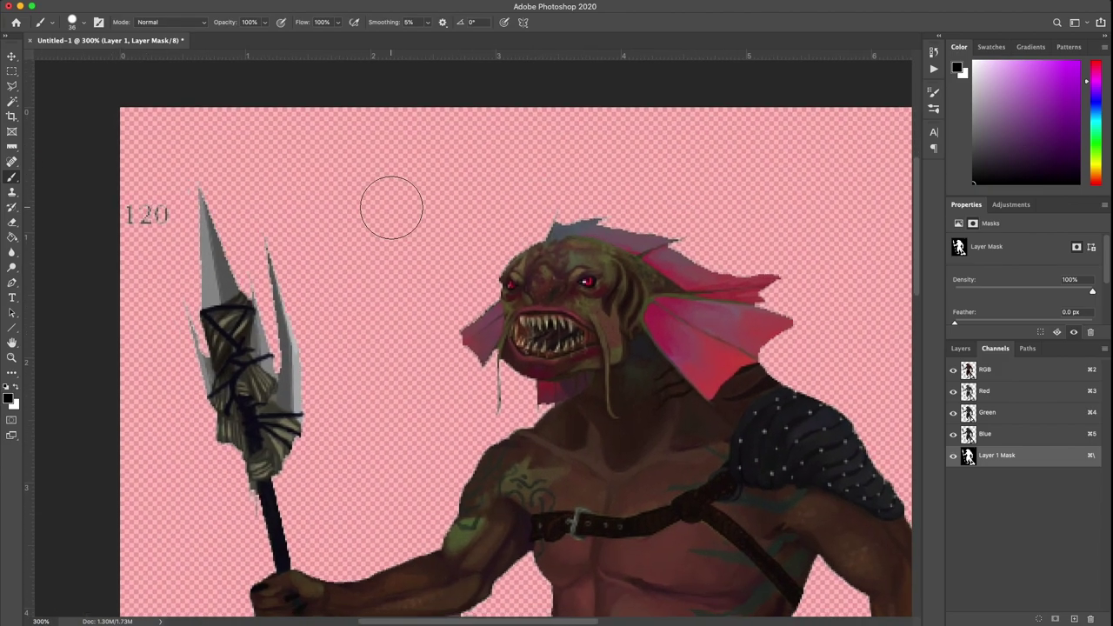
{"action": "left_click_drag", "start_coordinate": [132, 195], "coordinate": [138, 207]}
Step: Inspect the cut-out edges along the spear and legs, and closely examine the threads hanging below the spearhead's binding
{"action": "left_click_drag", "start_coordinate": [397, 219], "coordinate": [391, 76]}
{"action": "left_click_drag", "start_coordinate": [379, 268], "coordinate": [348, 39]}
{"action": "left_click_drag", "start_coordinate": [385, 522], "coordinate": [370, 238]}
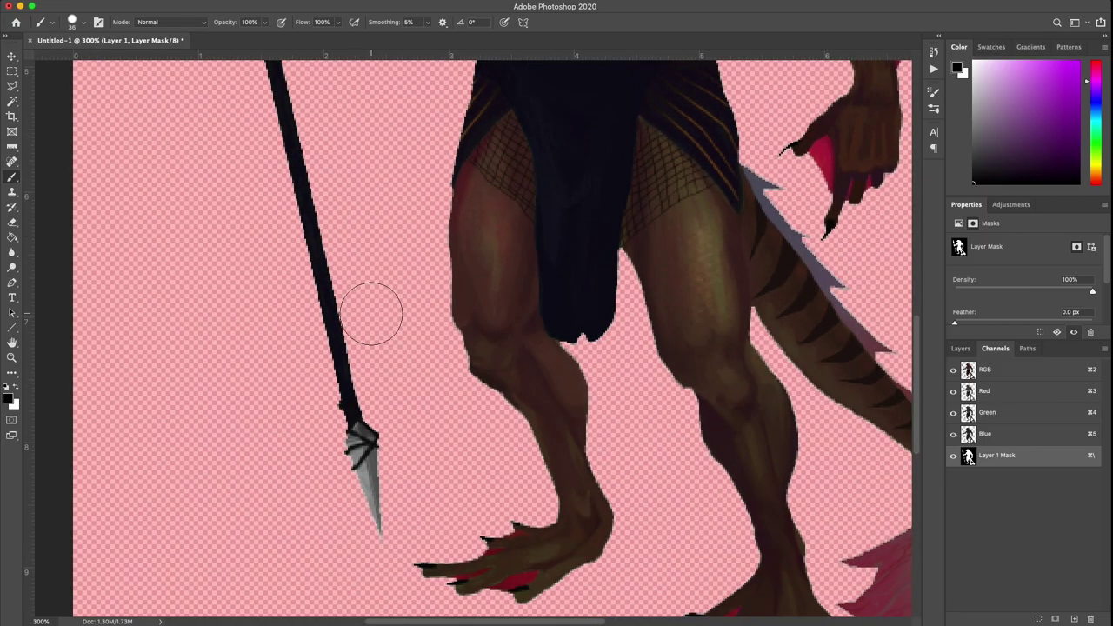
{"action": "scroll", "coordinate": [318, 262], "scroll_direction": "up", "scroll_amount": 10}
{"action": "scroll", "coordinate": [312, 293], "scroll_direction": "left", "scroll_amount": 3}
{"action": "left_click_drag", "start_coordinate": [313, 293], "coordinate": [331, 332]}
{"action": "left_click", "coordinate": [336, 388], "text": "super"}
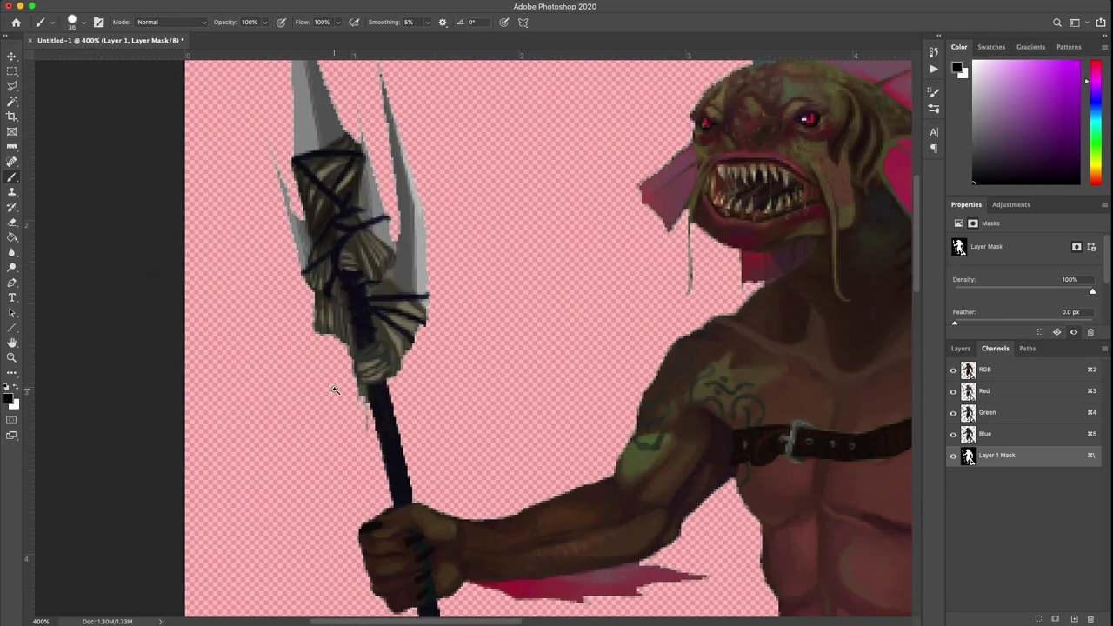
{"action": "left_click", "coordinate": [335, 388], "text": "super"}
{"action": "left_click", "coordinate": [336, 388], "text": "super"}
{"action": "left_click", "coordinate": [336, 388], "text": "super"}
{"action": "left_click", "coordinate": [336, 388], "text": "super"}
{"action": "left_click", "coordinate": [386, 438], "text": "super"}
{"action": "left_click", "coordinate": [385, 438], "text": "super"}
{"action": "scroll", "coordinate": [385, 437], "scroll_direction": "up", "scroll_amount": 4}
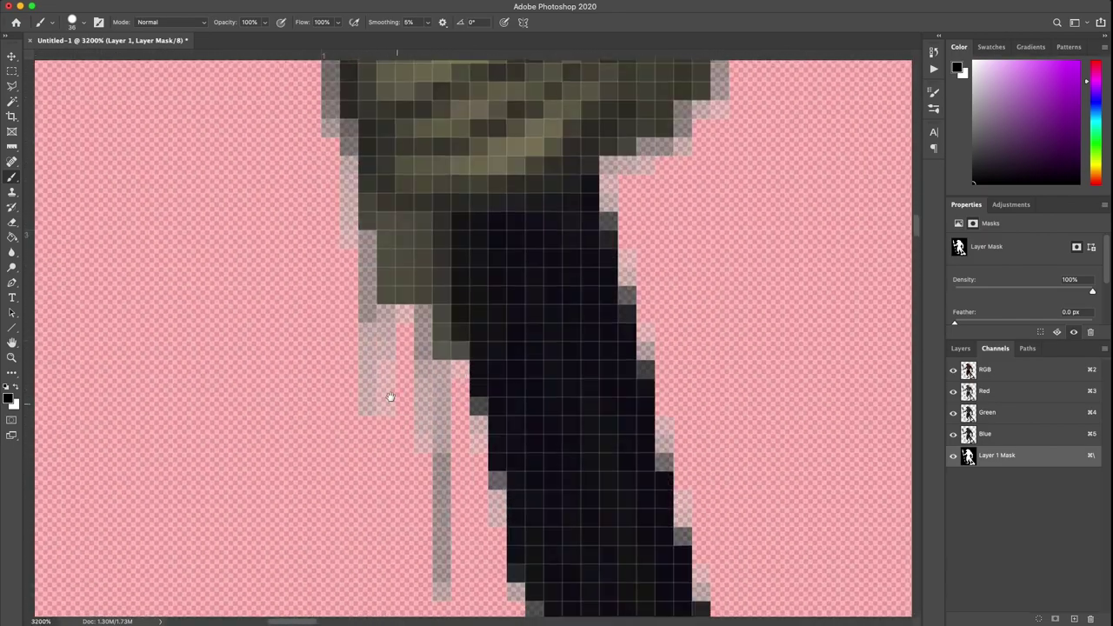
Step: Switch the painting colour to white and set the brush size to 2 px
{"action": "right_click", "coordinate": [354, 328]}
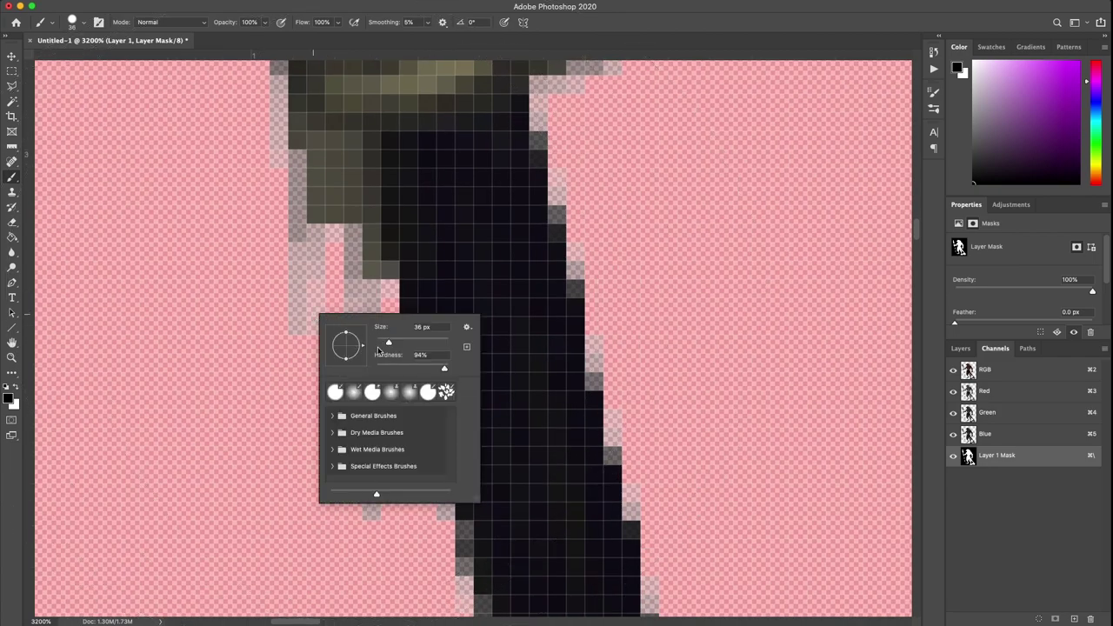
{"action": "mouse_move", "coordinate": [388, 342]}
{"action": "left_mouse_down"}
{"action": "mouse_move", "coordinate": [378, 343]}
{"action": "mouse_move", "coordinate": [428, 371]}
{"action": "left_mouse_up"}
{"action": "key", "text": "Return"}
{"action": "key", "text": "x"}
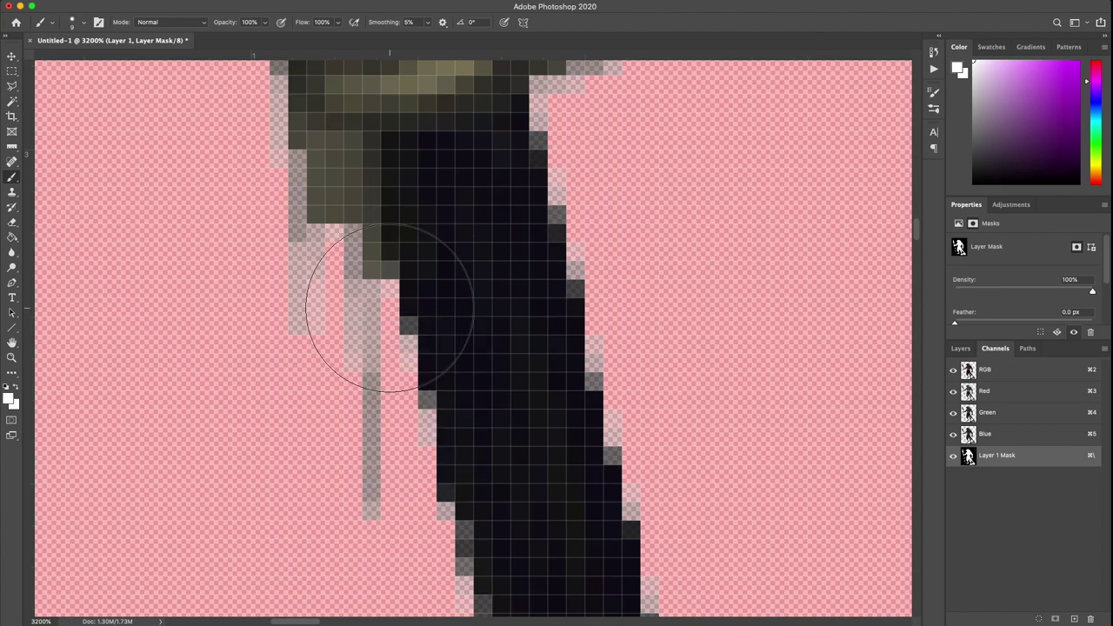
{"action": "right_click", "coordinate": [418, 304]}
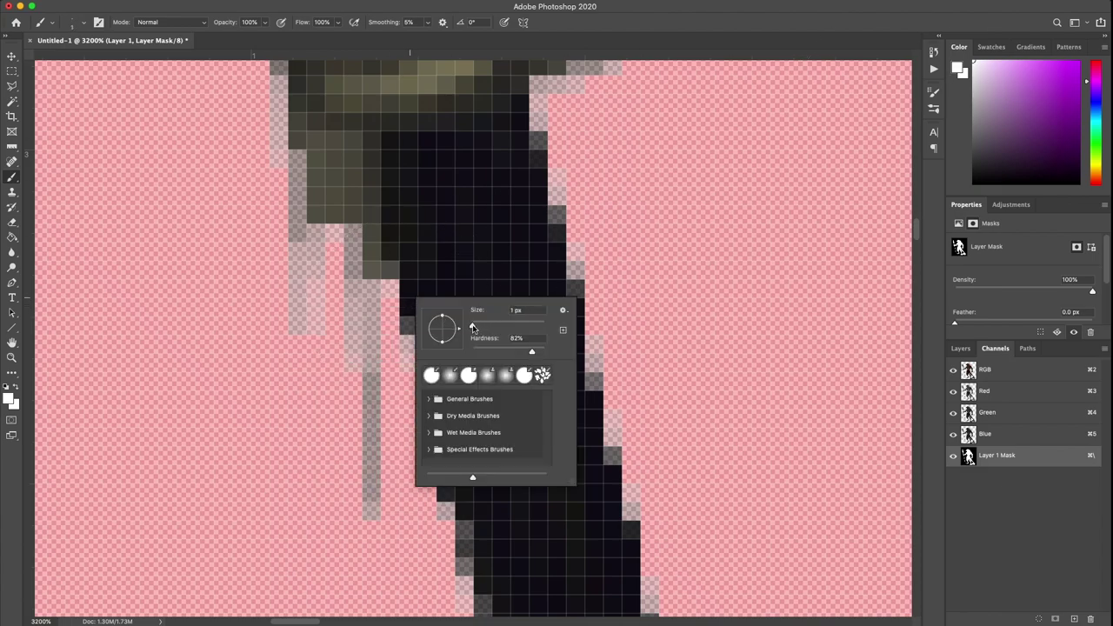
{"action": "left_click_drag", "start_coordinate": [474, 328], "coordinate": [472, 328]}
{"action": "key", "text": "Return"}
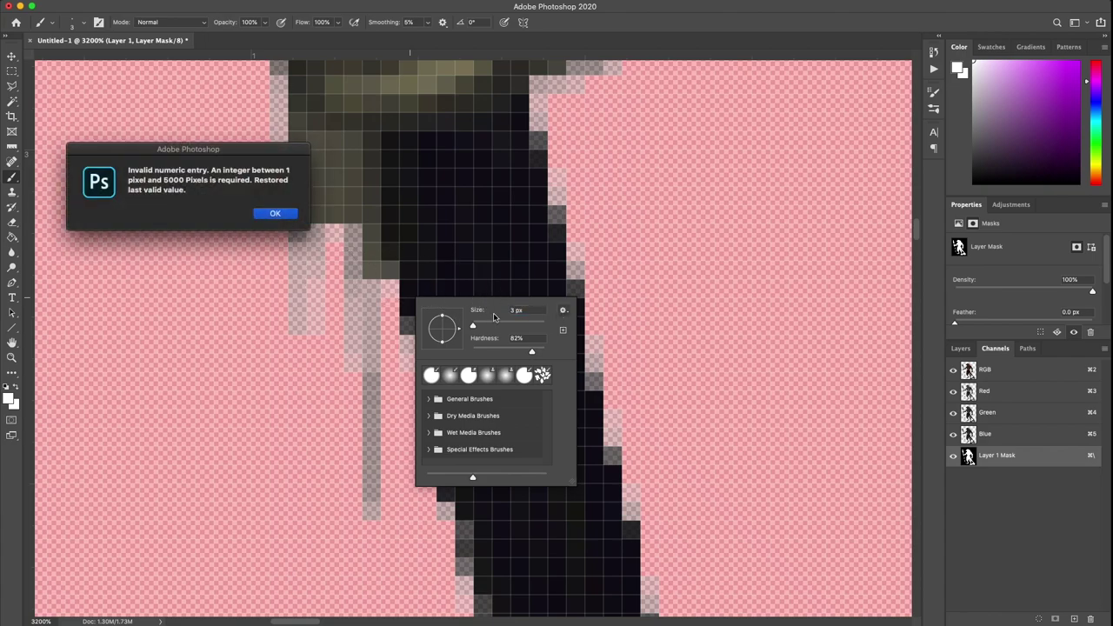
{"action": "key", "text": "Return"}
{"action": "key", "text": "Return"}
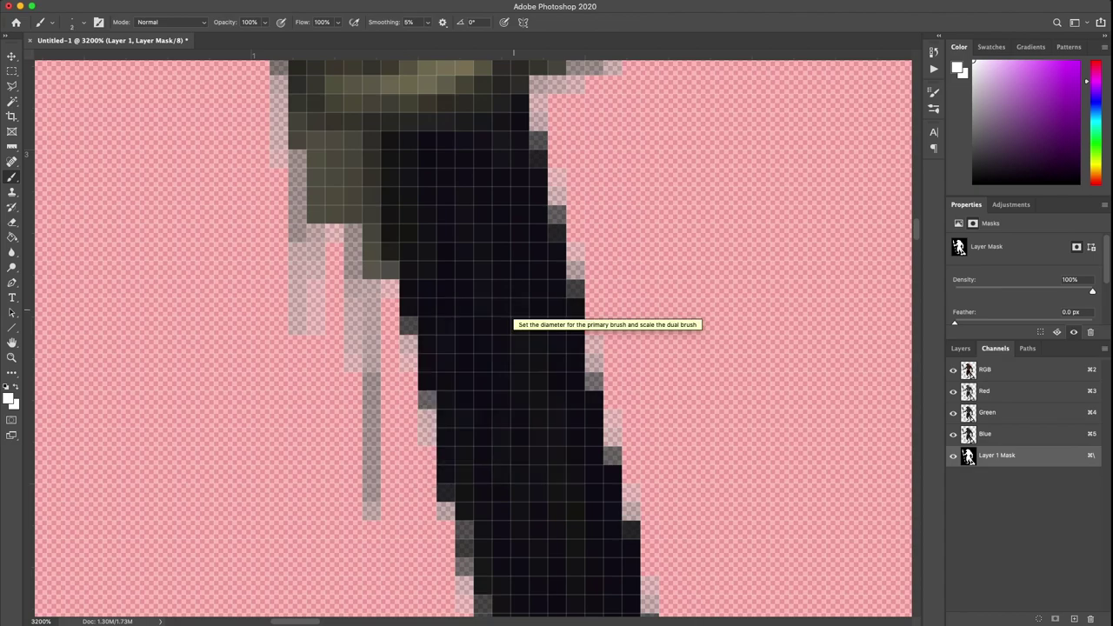
Step: Paint white on the mask along the threads hanging below the spearhead's binding to restore them
{"action": "left_click_drag", "start_coordinate": [304, 225], "coordinate": [305, 323]}
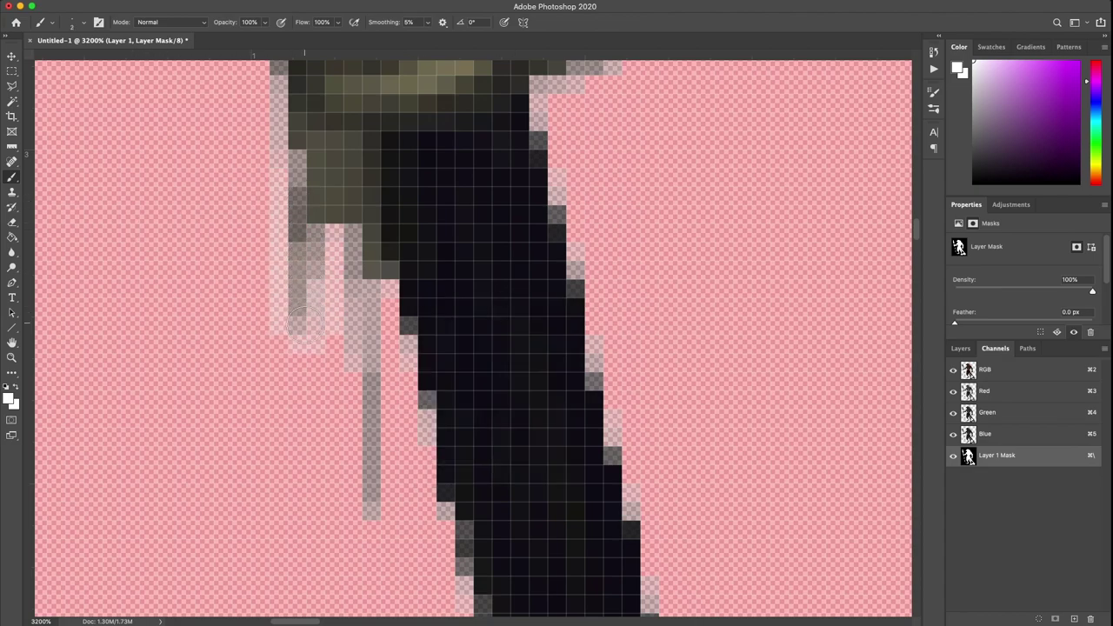
{"action": "mouse_move", "coordinate": [378, 286]}
{"action": "left_mouse_down"}
{"action": "mouse_move", "coordinate": [364, 337]}
{"action": "mouse_move", "coordinate": [363, 502]}
{"action": "left_mouse_up"}
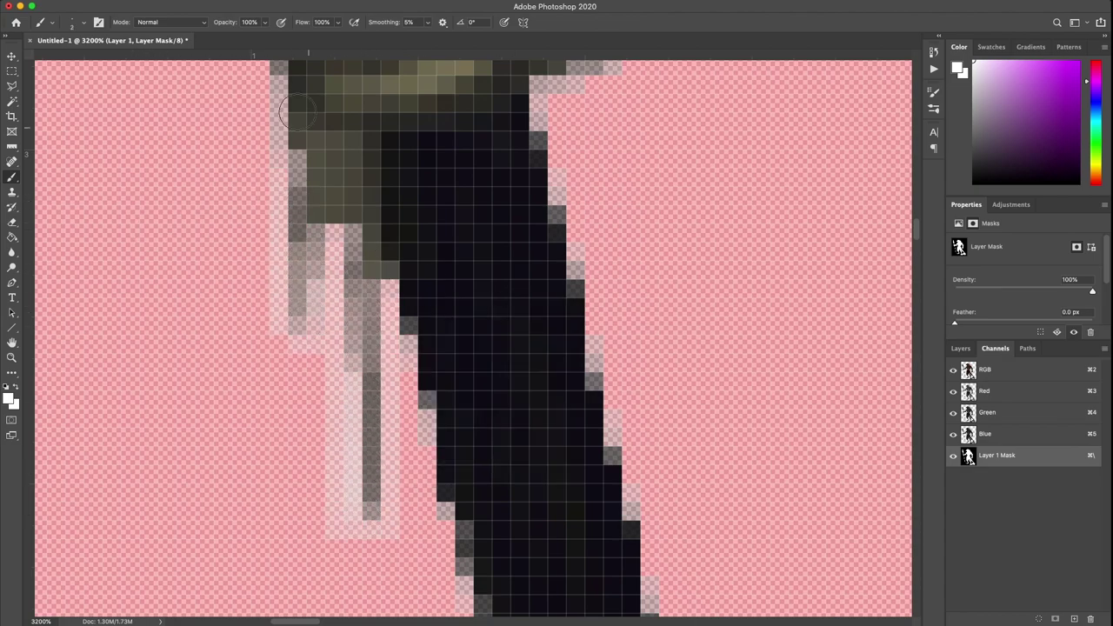
{"action": "left_click_drag", "start_coordinate": [285, 112], "coordinate": [308, 206]}
Step: Restore the thin barbel hanging from the creature's mouth and the fin tip below its chin by painting white on the mask
{"action": "left_click_drag", "start_coordinate": [388, 185], "coordinate": [387, 529]}
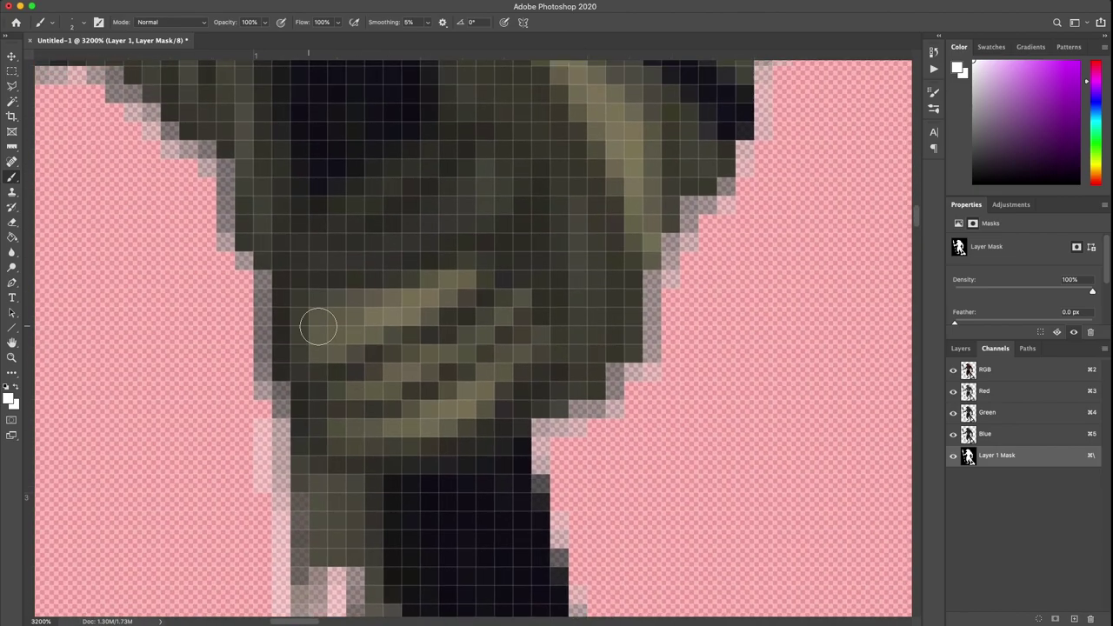
{"action": "left_click", "coordinate": [362, 324], "text": "alt"}
{"action": "left_click_drag", "start_coordinate": [609, 333], "coordinate": [347, 426]}
{"action": "left_click_drag", "start_coordinate": [500, 240], "coordinate": [259, 410]}
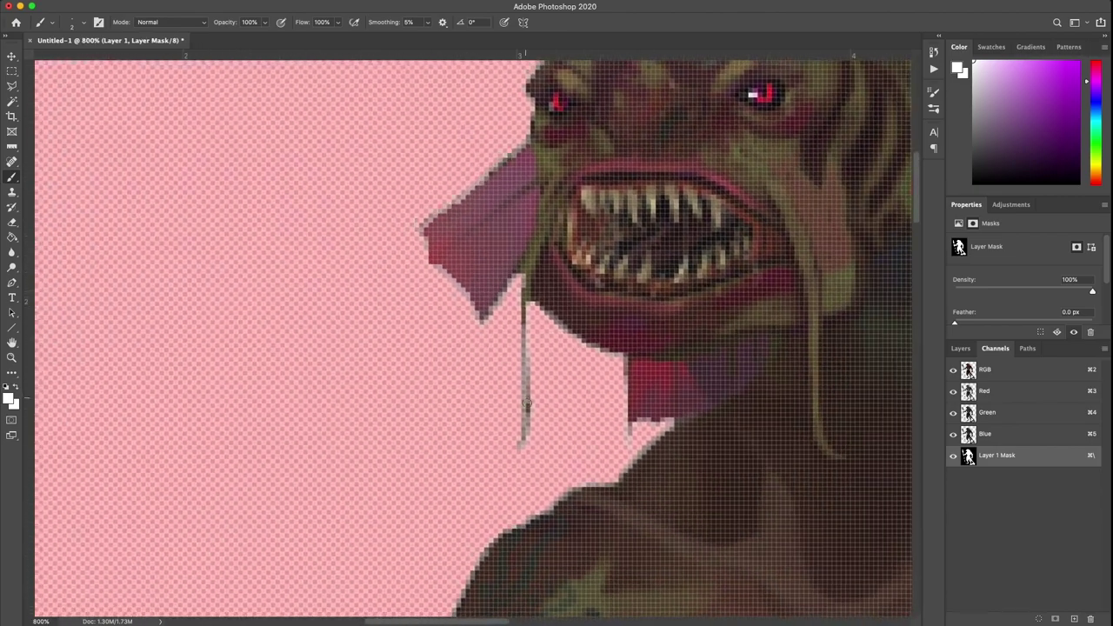
{"action": "left_click", "coordinate": [527, 408], "text": "super"}
{"action": "left_click", "coordinate": [526, 408]}
{"action": "left_click_drag", "start_coordinate": [526, 209], "coordinate": [510, 496]}
{"action": "left_click_drag", "start_coordinate": [730, 312], "coordinate": [732, 474]}
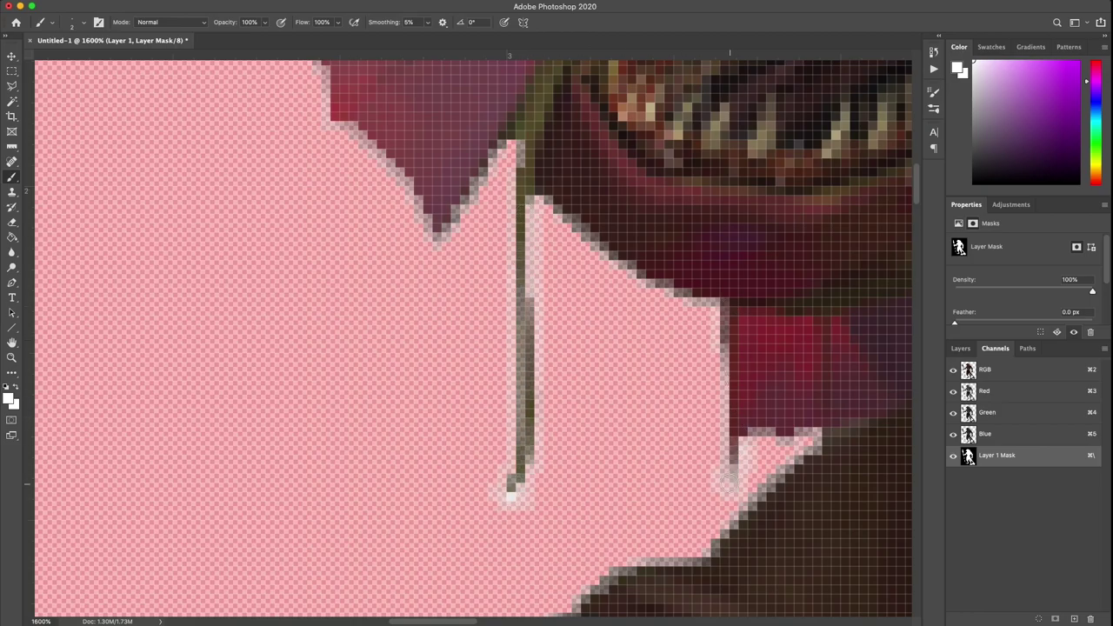
Step: Paint white on the mask over the spine tips of the head crest to restore them, and hide the mask overlay
{"action": "left_click_drag", "start_coordinate": [460, 250], "coordinate": [271, 395]}
{"action": "left_click", "coordinate": [271, 396], "text": "alt"}
{"action": "left_click", "coordinate": [271, 396], "text": "alt"}
{"action": "left_click", "coordinate": [271, 395], "text": "alt"}
{"action": "left_click_drag", "start_coordinate": [423, 108], "coordinate": [270, 245]}
{"action": "left_click_drag", "start_coordinate": [274, 196], "coordinate": [278, 157]}
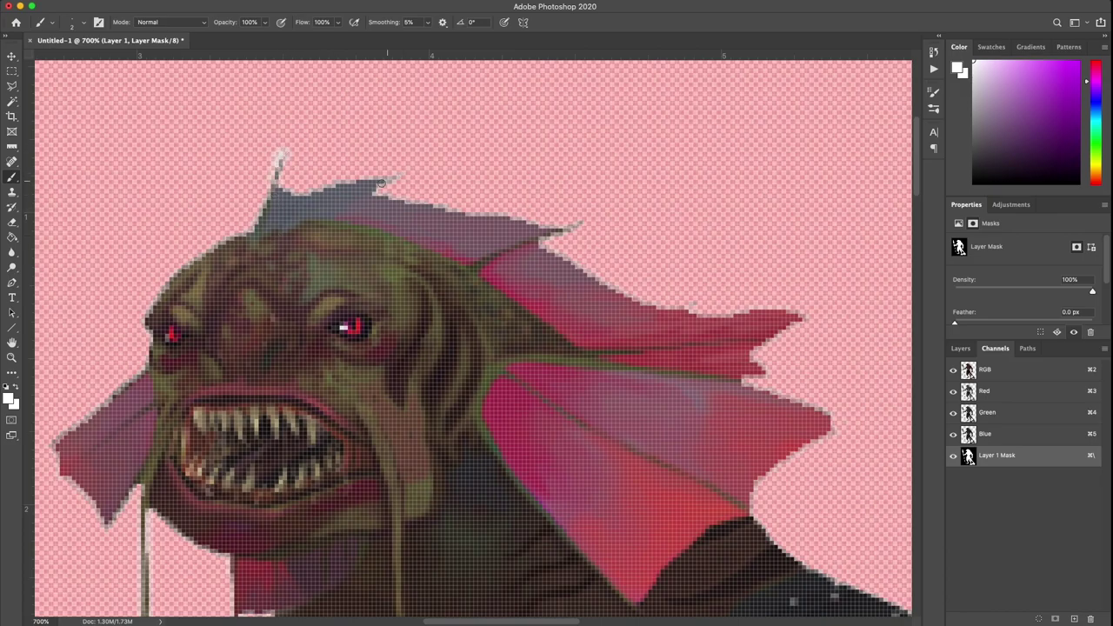
{"action": "left_click_drag", "start_coordinate": [381, 182], "coordinate": [409, 174]}
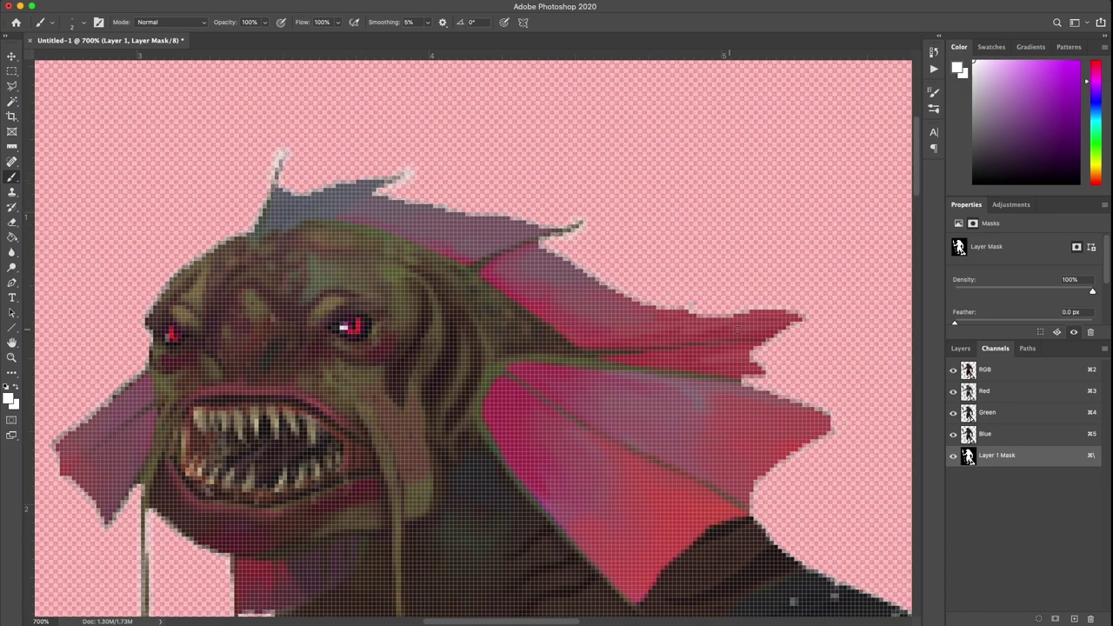
{"action": "left_click_drag", "start_coordinate": [596, 358], "coordinate": [610, 218]}
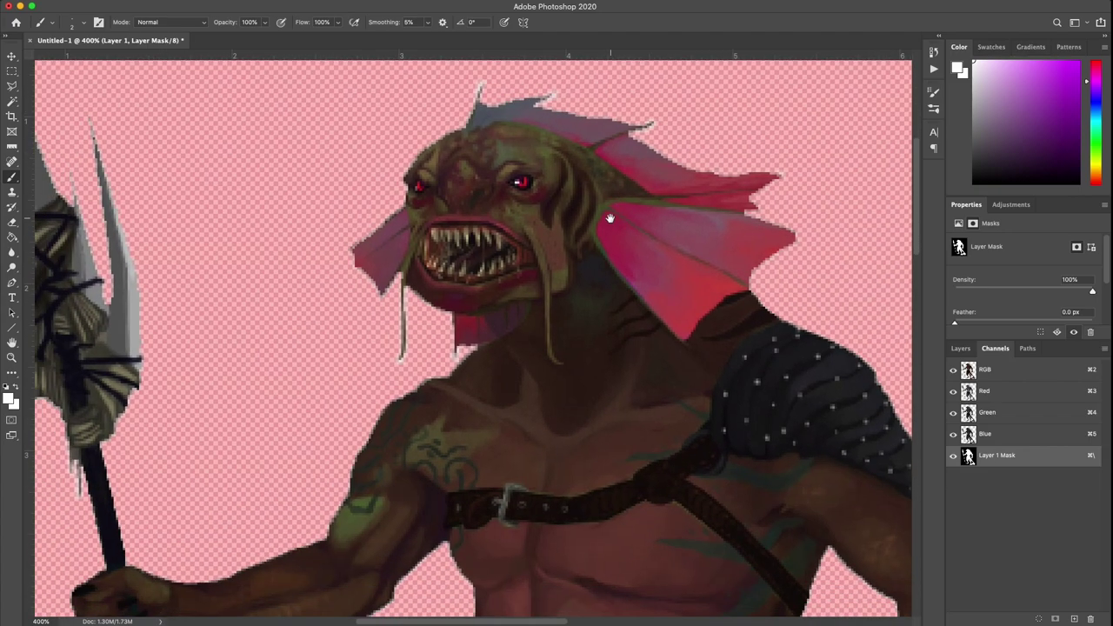
{"action": "left_click", "coordinate": [953, 458]}
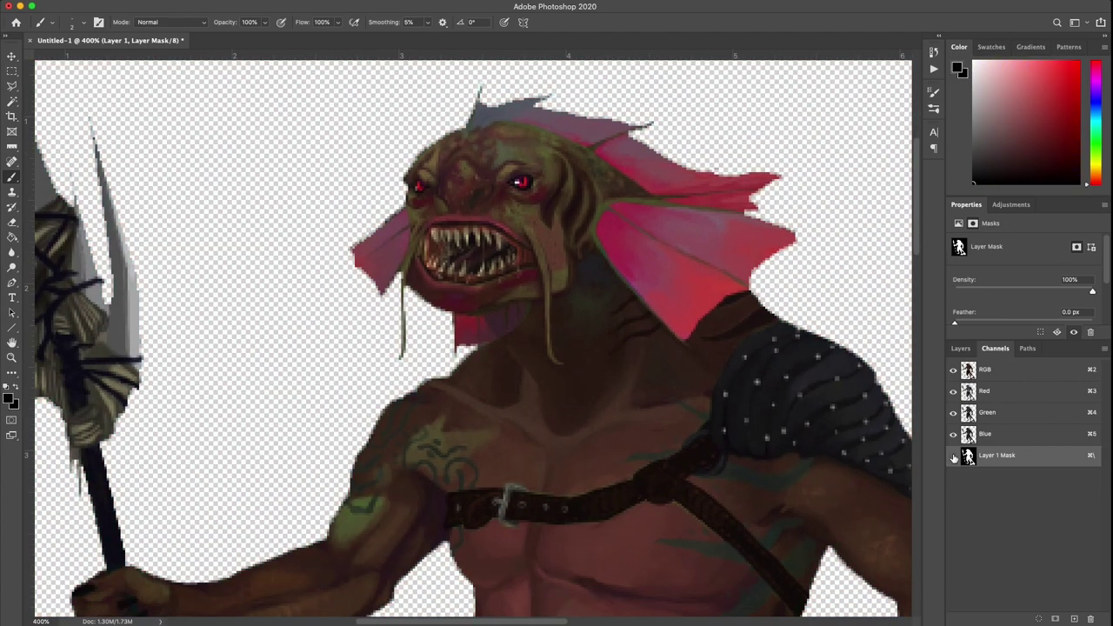
Step: Add a magenta Solid Color fill layer directly above the Background layer, and switch back to the Brush tool
{"action": "left_click", "coordinate": [954, 348]}
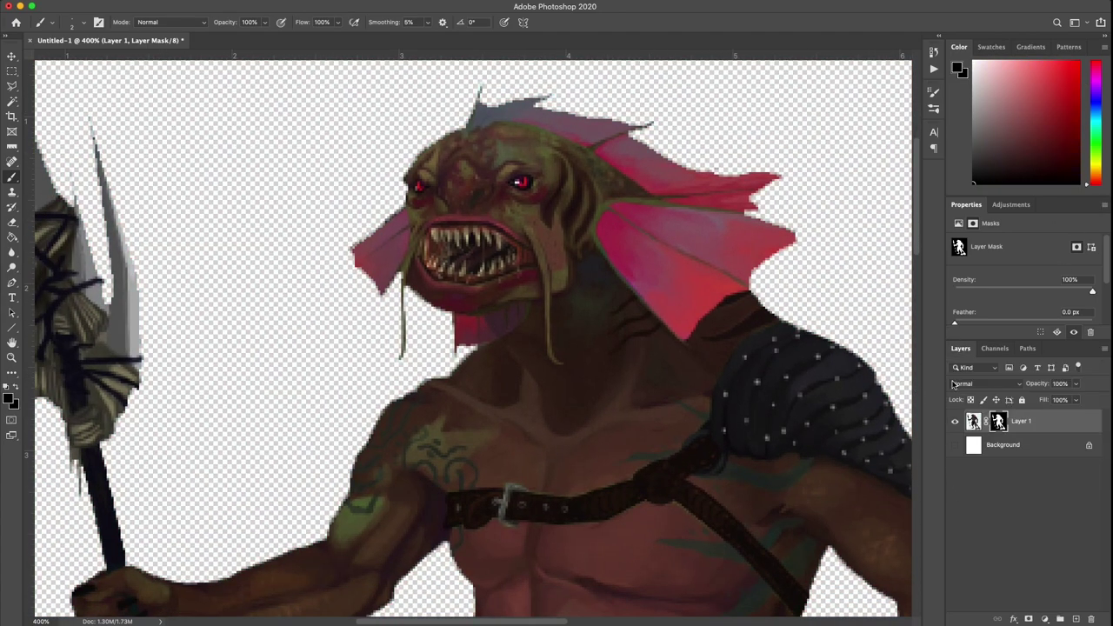
{"action": "left_click", "coordinate": [1024, 514]}
{"action": "left_click", "coordinate": [1011, 449]}
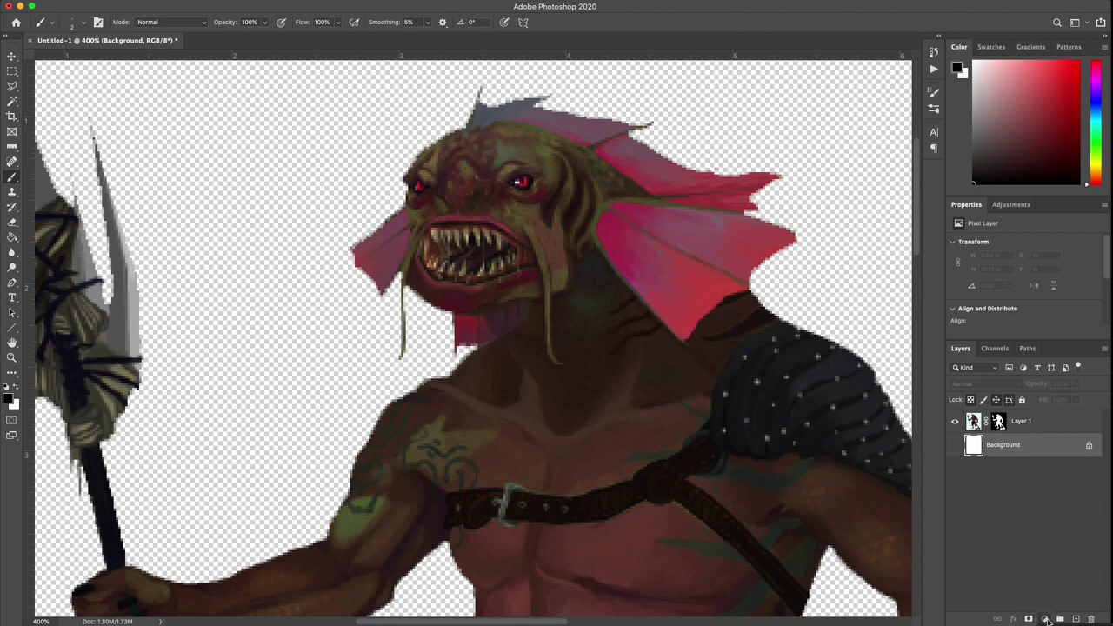
{"action": "left_click", "coordinate": [1045, 619]}
{"action": "left_click", "coordinate": [1063, 624]}
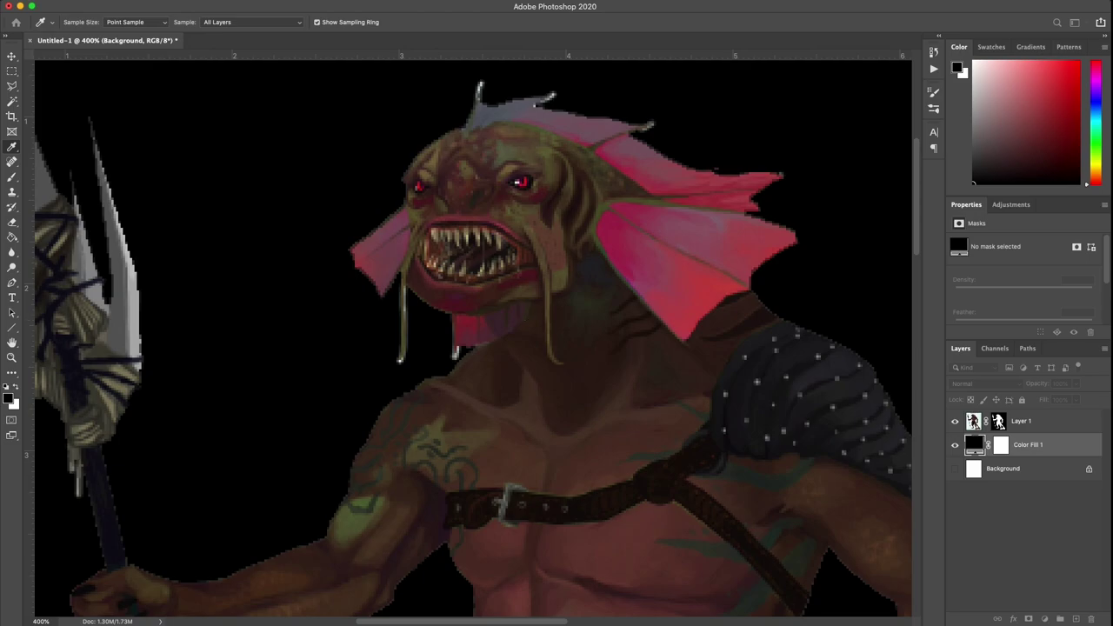
{"action": "left_click_drag", "start_coordinate": [1, 213], "coordinate": [462, 213]}
{"action": "left_click_drag", "start_coordinate": [387, 277], "coordinate": [389, 257]}
{"action": "left_click", "coordinate": [486, 229]}
{"action": "key", "text": "b"}
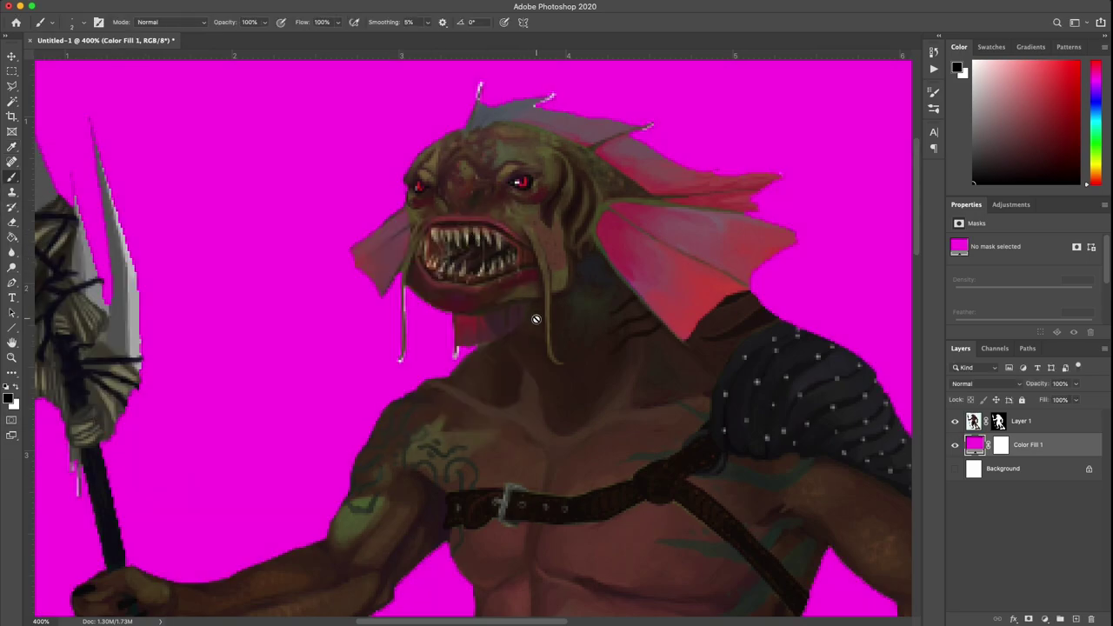
Step: Examine the cutout's edges against the magenta around the head, spear, arm and the threads below the spearhead's binding
{"action": "scroll", "coordinate": [330, 325], "scroll_direction": "up", "scroll_amount": 5}
{"action": "scroll", "coordinate": [330, 325], "scroll_direction": "left", "scroll_amount": 2}
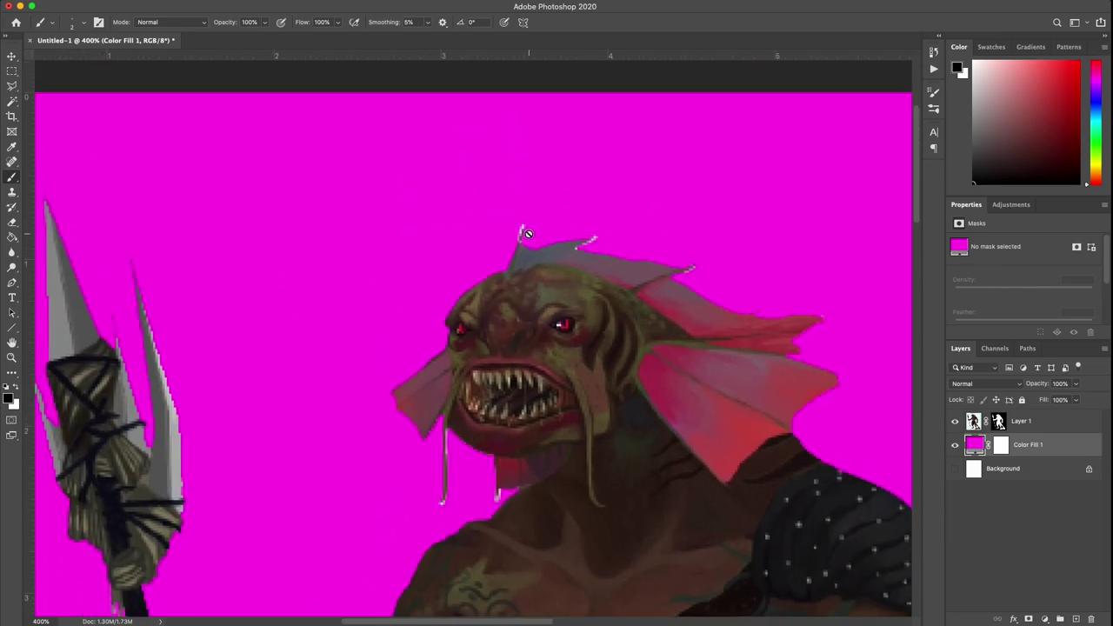
{"action": "left_click_drag", "start_coordinate": [474, 288], "coordinate": [618, 104]}
{"action": "left_click_drag", "start_coordinate": [349, 480], "coordinate": [418, 273]}
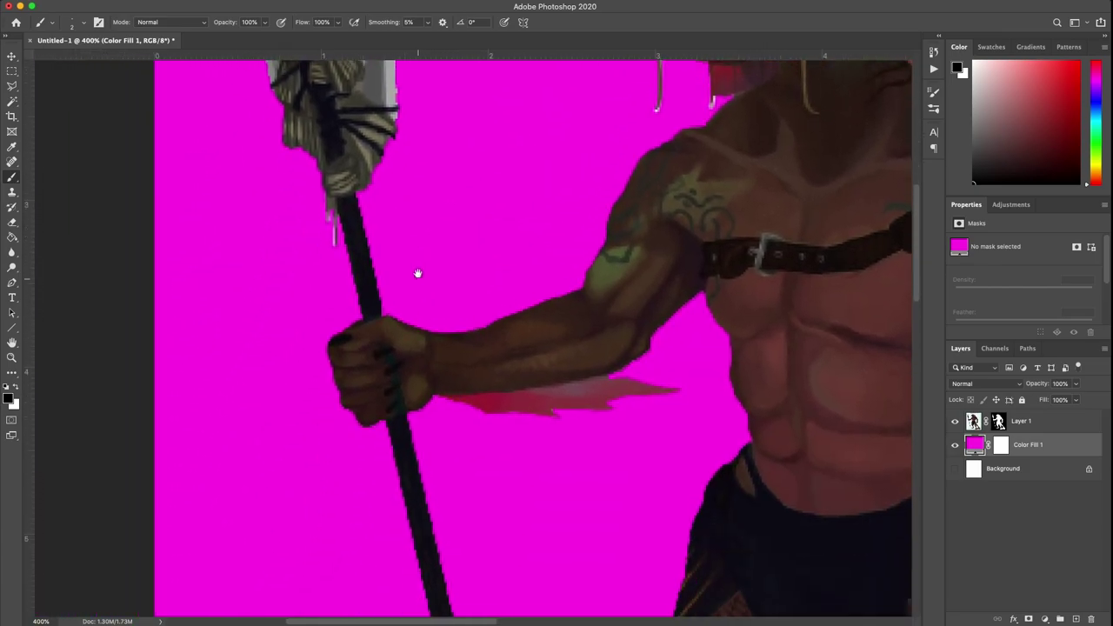
{"action": "left_click_drag", "start_coordinate": [543, 242], "coordinate": [308, 536]}
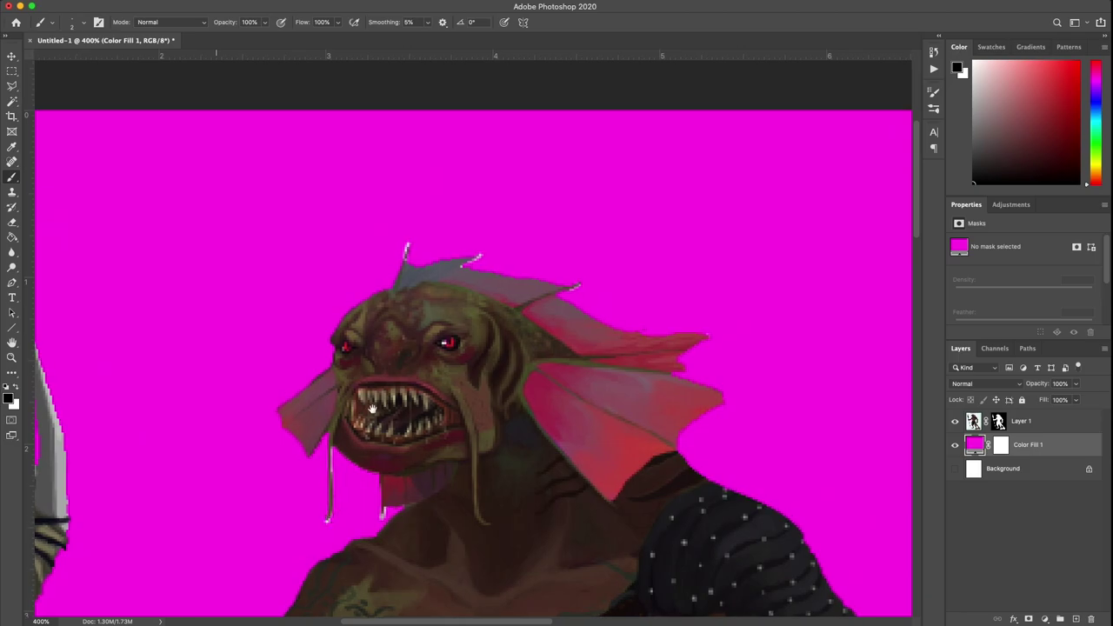
{"action": "left_click_drag", "start_coordinate": [524, 383], "coordinate": [627, 210]}
{"action": "left_click_drag", "start_coordinate": [483, 333], "coordinate": [560, 405]}
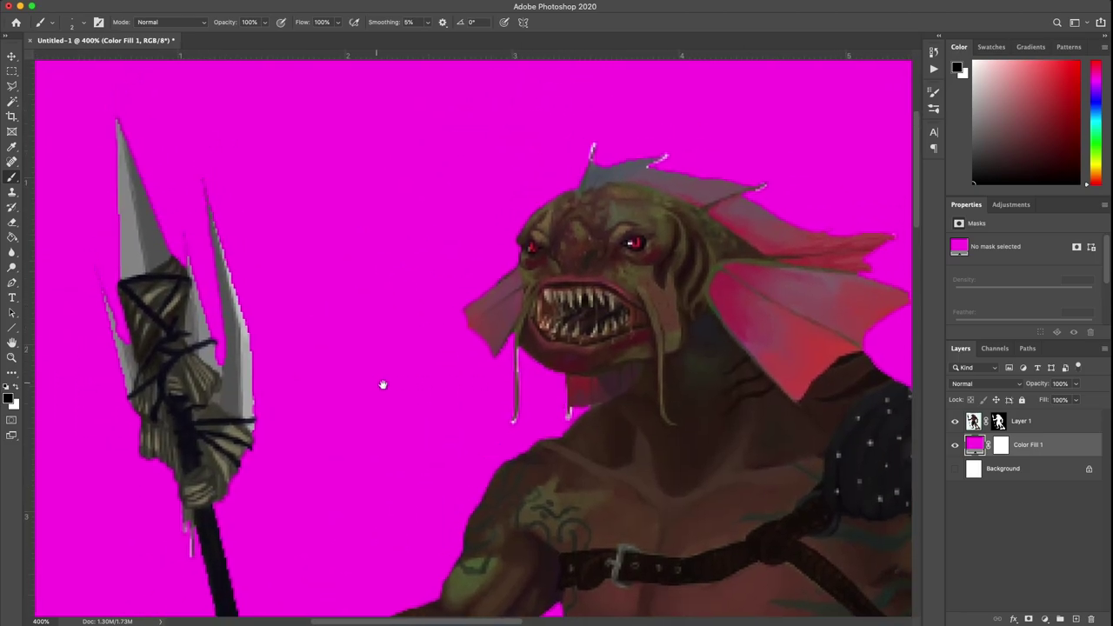
{"action": "left_click_drag", "start_coordinate": [449, 412], "coordinate": [514, 379]}
{"action": "left_click_drag", "start_coordinate": [584, 416], "coordinate": [594, 391]}
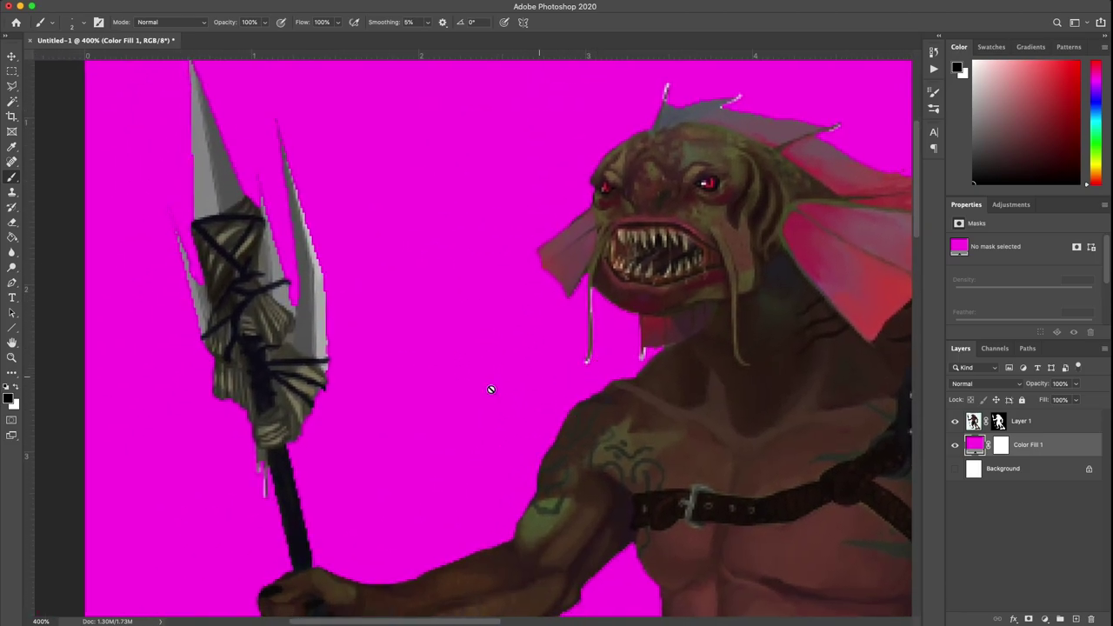
{"action": "scroll", "coordinate": [261, 478], "scroll_direction": "up", "scroll_amount": 7}
{"action": "left_click_drag", "start_coordinate": [259, 478], "coordinate": [270, 297]}
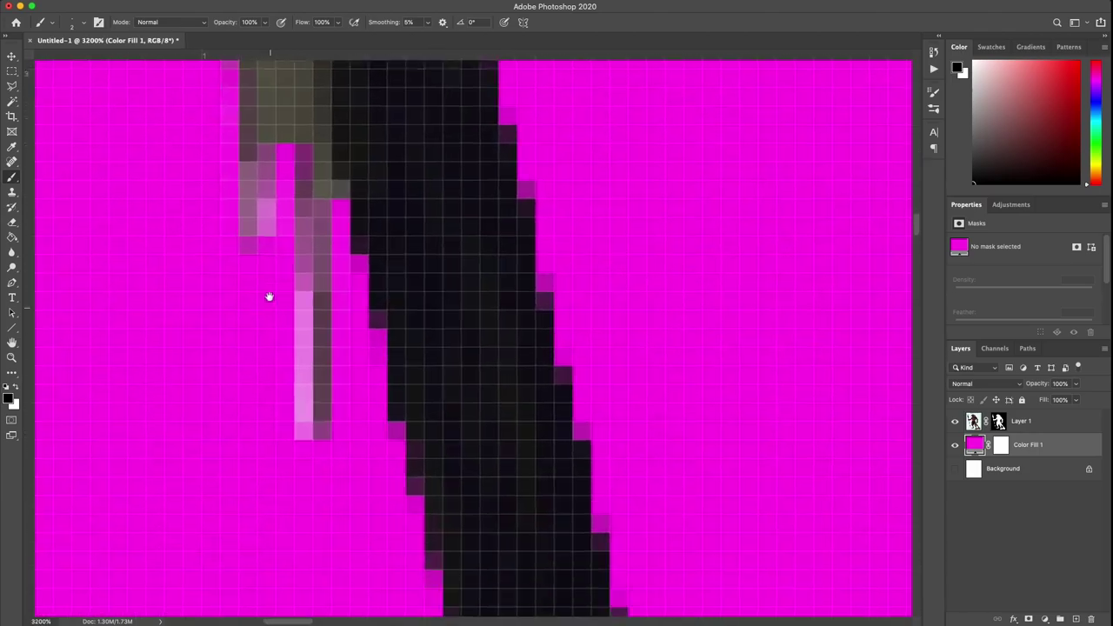
{"action": "scroll", "coordinate": [270, 297], "scroll_direction": "down", "scroll_amount": 1}
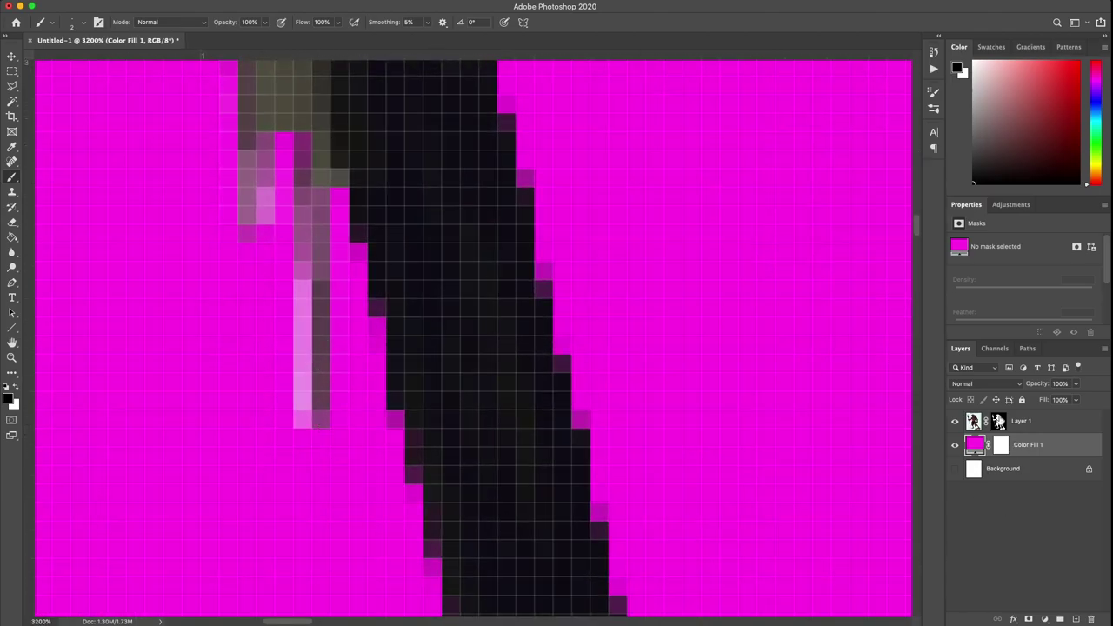
{"action": "double_click", "coordinate": [998, 421]}
{"action": "key", "text": "Escape"}
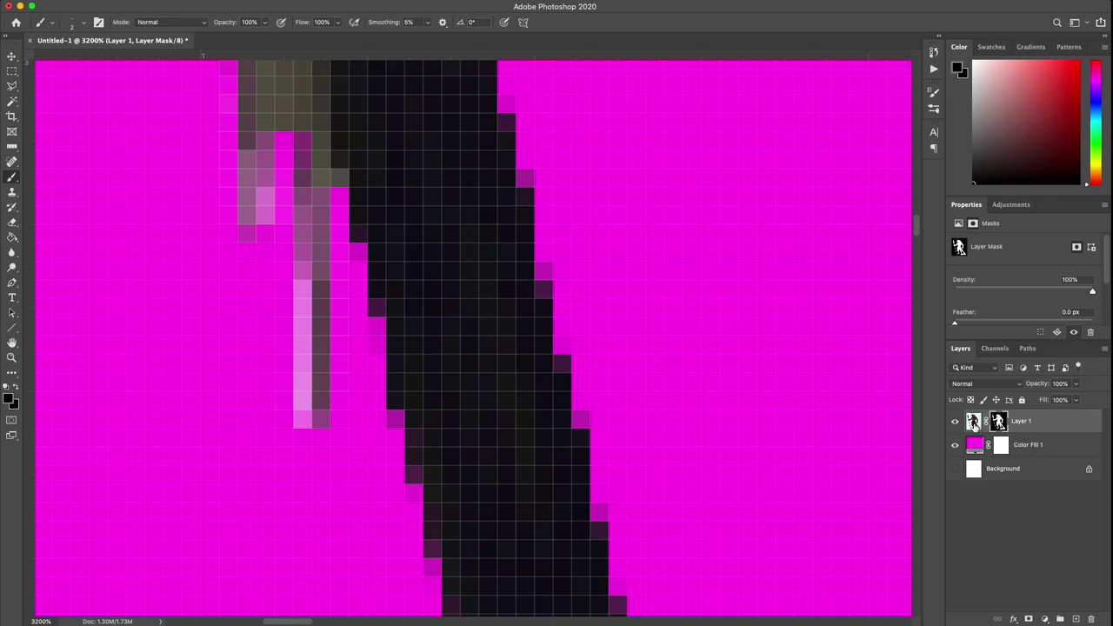
{"action": "left_click", "coordinate": [973, 421]}
{"action": "double_click", "coordinate": [1000, 421]}
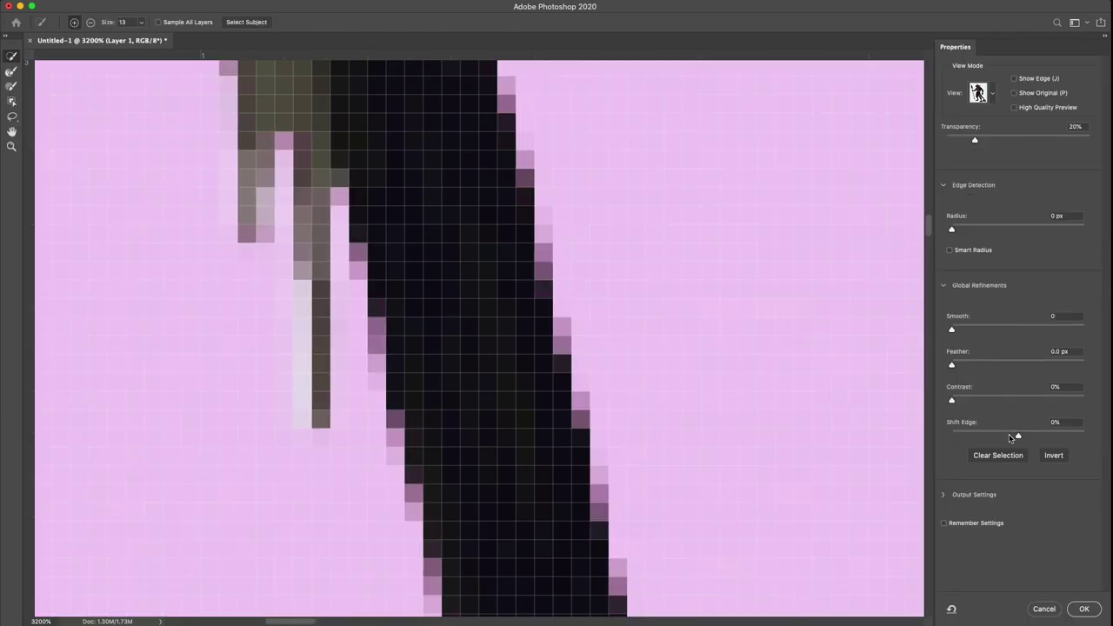
{"action": "key", "text": "Escape"}
Step: Make Layer 1's mask active and paint black over the white fringe beside the threads hanging from the spearhead's binding
{"action": "left_click", "coordinate": [998, 421]}
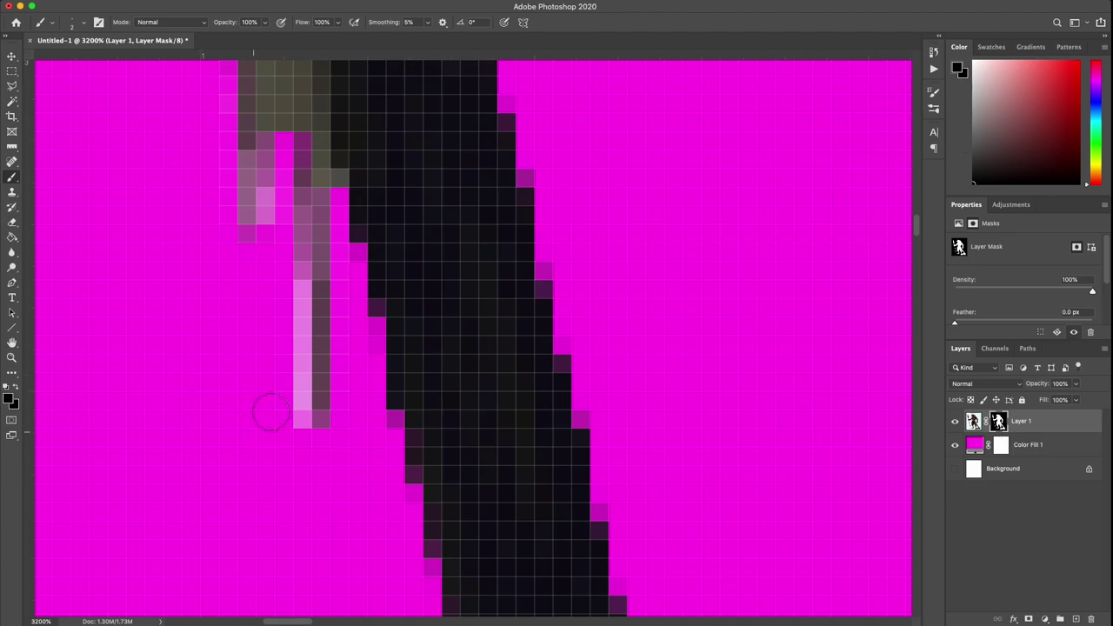
{"action": "mouse_move", "coordinate": [271, 412]}
{"action": "left_mouse_down"}
{"action": "mouse_move", "coordinate": [280, 306]}
{"action": "mouse_move", "coordinate": [284, 432]}
{"action": "mouse_move", "coordinate": [285, 278]}
{"action": "mouse_move", "coordinate": [288, 450]}
{"action": "mouse_move", "coordinate": [283, 298]}
{"action": "mouse_move", "coordinate": [289, 323]}
{"action": "mouse_move", "coordinate": [262, 185]}
{"action": "mouse_move", "coordinate": [273, 174]}
{"action": "mouse_move", "coordinate": [293, 370]}
{"action": "left_mouse_up"}
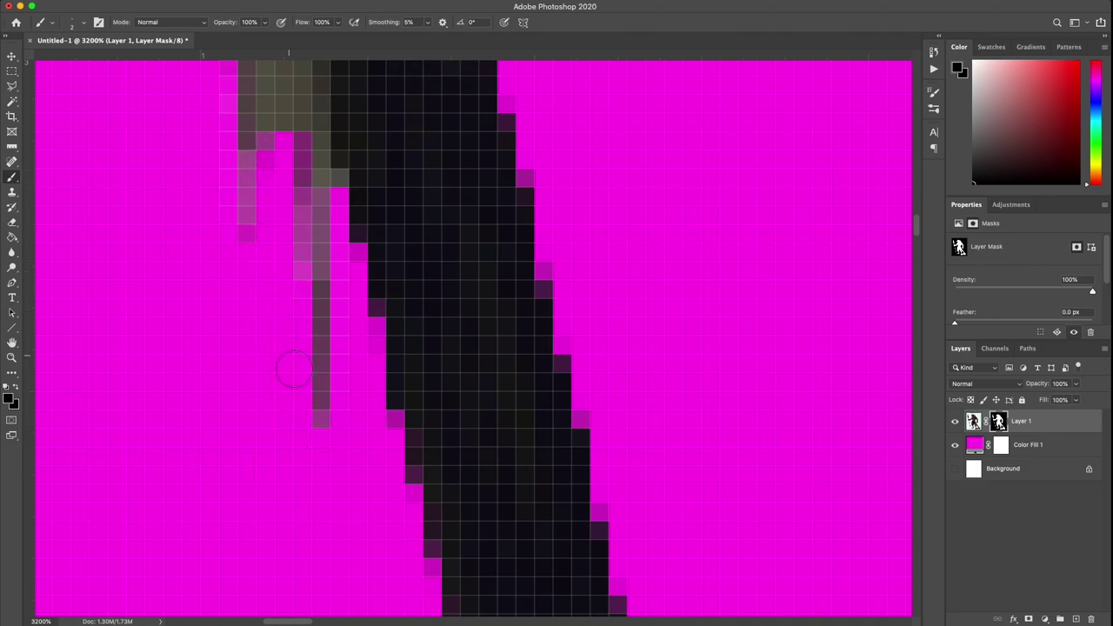
{"action": "left_click_drag", "start_coordinate": [373, 237], "coordinate": [316, 458]}
{"action": "left_click", "coordinate": [364, 369], "text": "alt"}
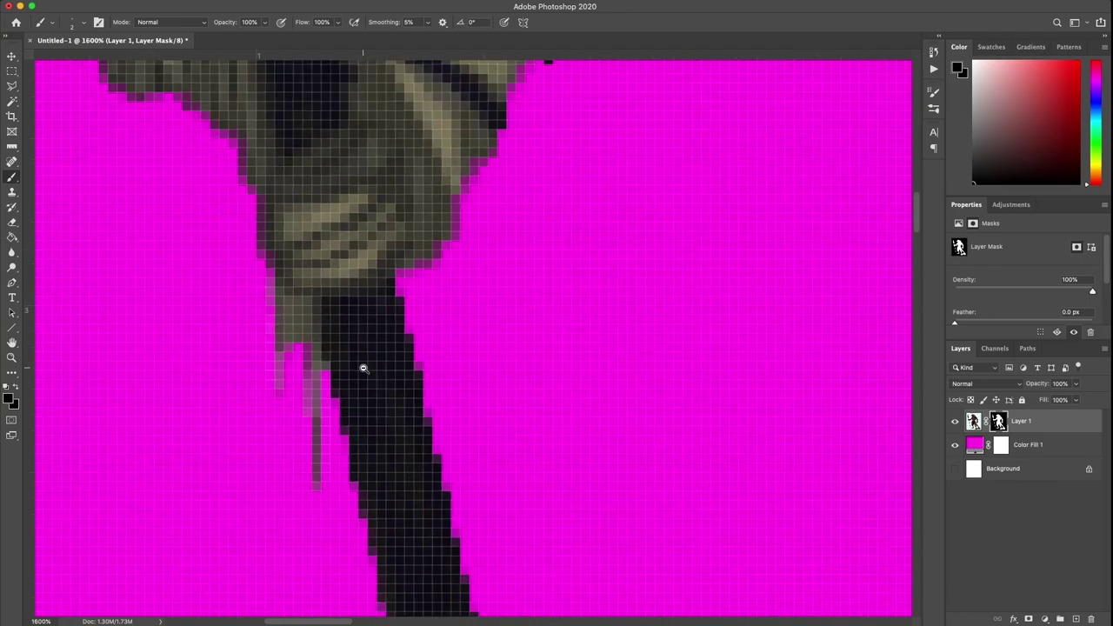
Step: Paint black on the mask over the white fringe along the mouth's thin barbel and the fin tip below the chin
{"action": "scroll", "coordinate": [363, 369], "scroll_direction": "down", "scroll_amount": 4}
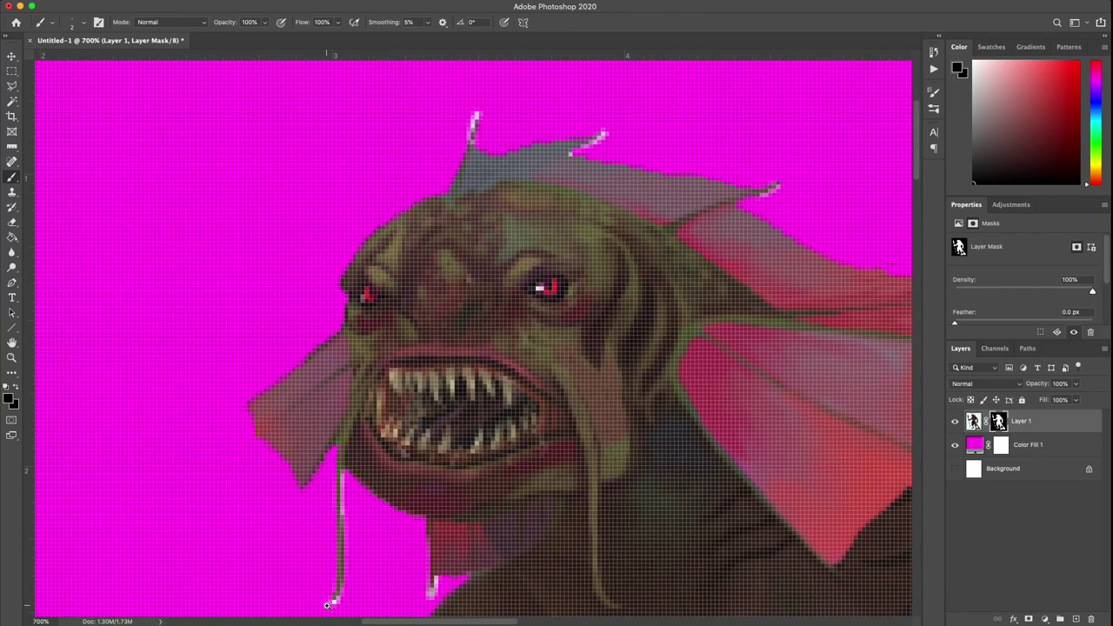
{"action": "scroll", "coordinate": [328, 605], "scroll_direction": "up", "scroll_amount": 2}
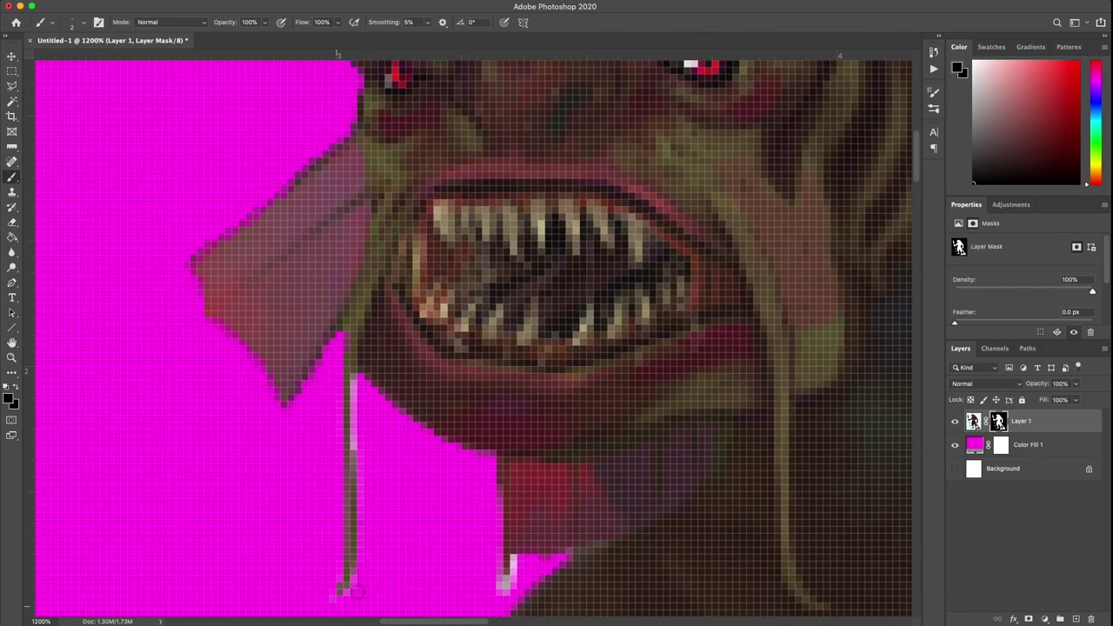
{"action": "left_click_drag", "start_coordinate": [521, 565], "coordinate": [490, 601]}
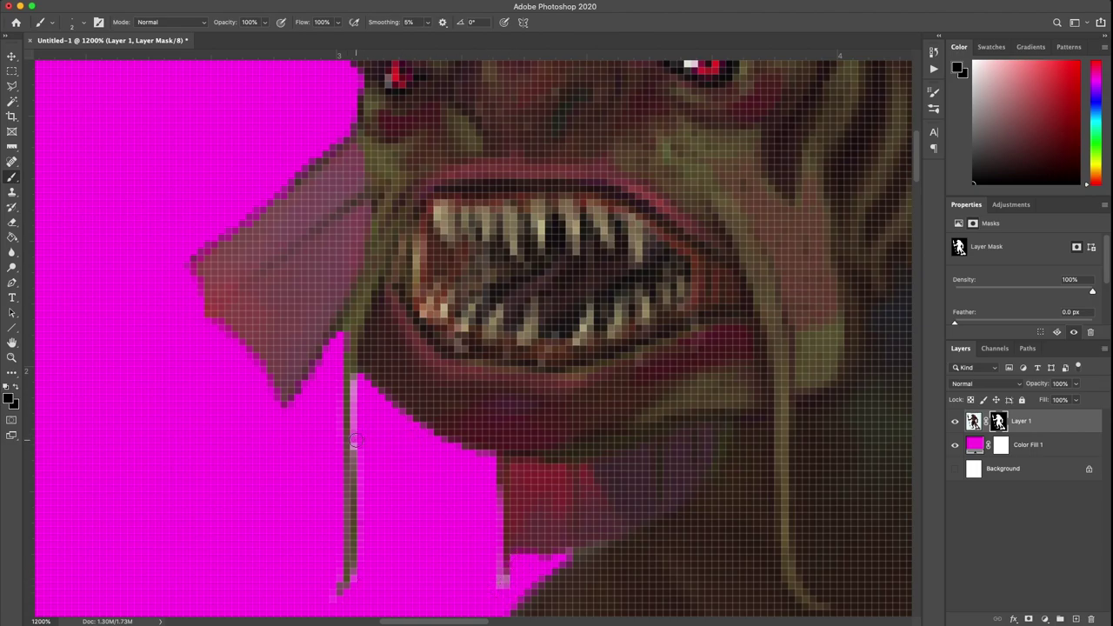
{"action": "left_click_drag", "start_coordinate": [354, 441], "coordinate": [353, 385]}
Step: Paint black on the mask over the white fringe around the spine tips of the head crest
{"action": "scroll", "coordinate": [354, 377], "scroll_direction": "up", "scroll_amount": 6}
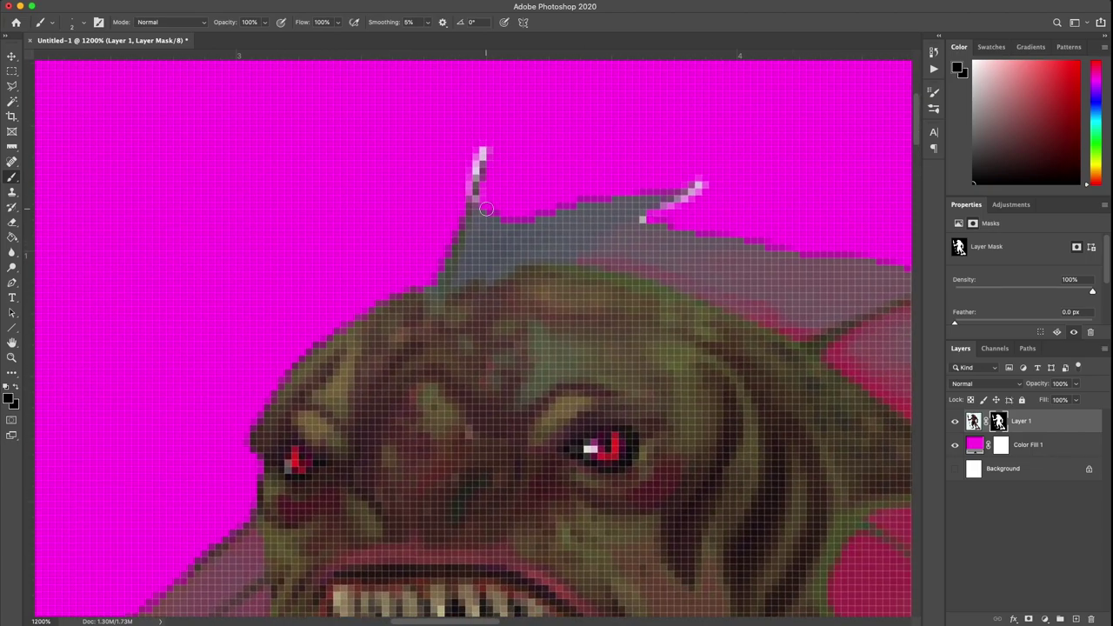
{"action": "mouse_move", "coordinate": [478, 147]}
{"action": "left_mouse_down"}
{"action": "mouse_move", "coordinate": [470, 180]}
{"action": "mouse_move", "coordinate": [478, 136]}
{"action": "mouse_move", "coordinate": [473, 162]}
{"action": "mouse_move", "coordinate": [493, 192]}
{"action": "left_mouse_up"}
{"action": "mouse_move", "coordinate": [706, 186]}
{"action": "left_mouse_down"}
{"action": "mouse_move", "coordinate": [647, 219]}
{"action": "mouse_move", "coordinate": [715, 178]}
{"action": "mouse_move", "coordinate": [683, 191]}
{"action": "mouse_move", "coordinate": [378, 84]}
{"action": "left_mouse_up"}
{"action": "left_click_drag", "start_coordinate": [413, 177], "coordinate": [400, 173]}
{"action": "mouse_move", "coordinate": [644, 177]}
{"action": "left_mouse_down"}
{"action": "mouse_move", "coordinate": [665, 163]}
{"action": "mouse_move", "coordinate": [268, 118]}
{"action": "left_mouse_up"}
Step: Examine the cutout's edges against the magenta down the shoulder, arm, legs, tail and clawed foot for leftover fringe
{"action": "mouse_move", "coordinate": [594, 221]}
{"action": "left_mouse_down"}
{"action": "mouse_move", "coordinate": [611, 230]}
{"action": "mouse_move", "coordinate": [596, 83]}
{"action": "left_mouse_up"}
{"action": "left_click_drag", "start_coordinate": [605, 582], "coordinate": [487, 174]}
{"action": "left_click_drag", "start_coordinate": [726, 544], "coordinate": [560, 327]}
{"action": "scroll", "coordinate": [560, 327], "scroll_direction": "down", "scroll_amount": 3}
{"action": "left_click_drag", "start_coordinate": [554, 405], "coordinate": [418, 117]}
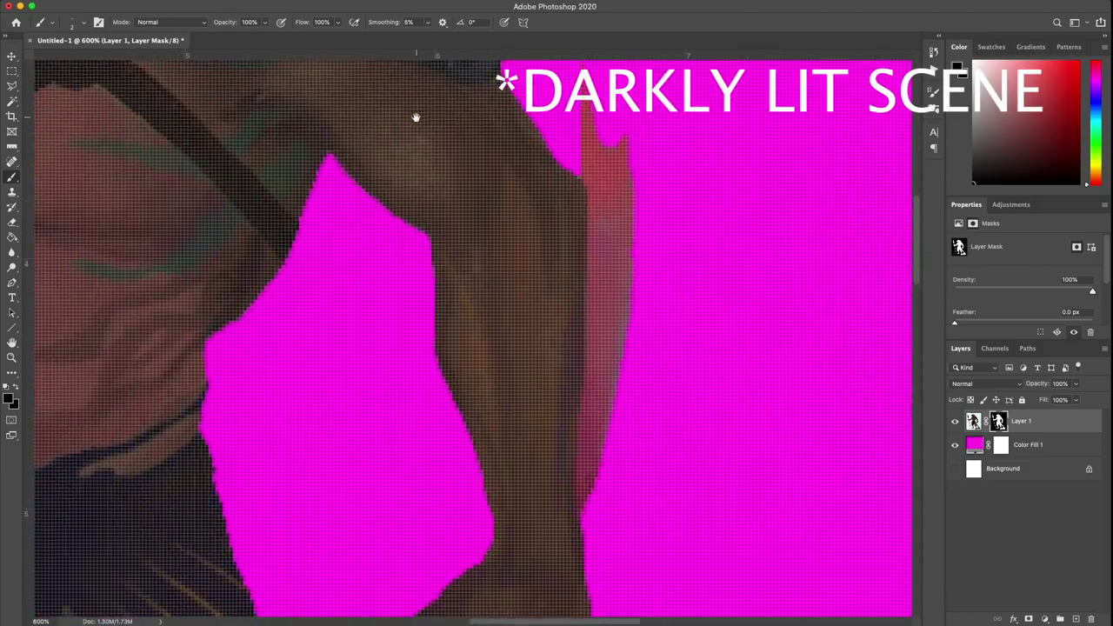
{"action": "left_click_drag", "start_coordinate": [499, 449], "coordinate": [515, 156]}
{"action": "left_click_drag", "start_coordinate": [408, 387], "coordinate": [517, 127]}
{"action": "left_click_drag", "start_coordinate": [511, 339], "coordinate": [440, 64]}
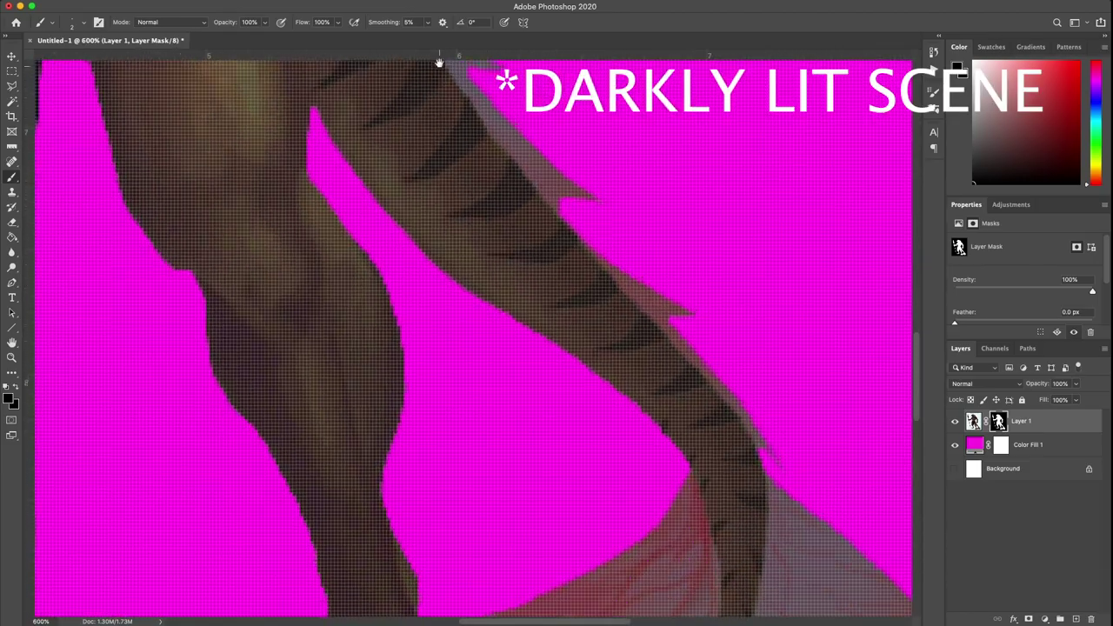
{"action": "left_click_drag", "start_coordinate": [510, 316], "coordinate": [490, 159]}
{"action": "left_click_drag", "start_coordinate": [574, 366], "coordinate": [490, 186]}
{"action": "scroll", "coordinate": [417, 515], "scroll_direction": "up", "scroll_amount": 2}
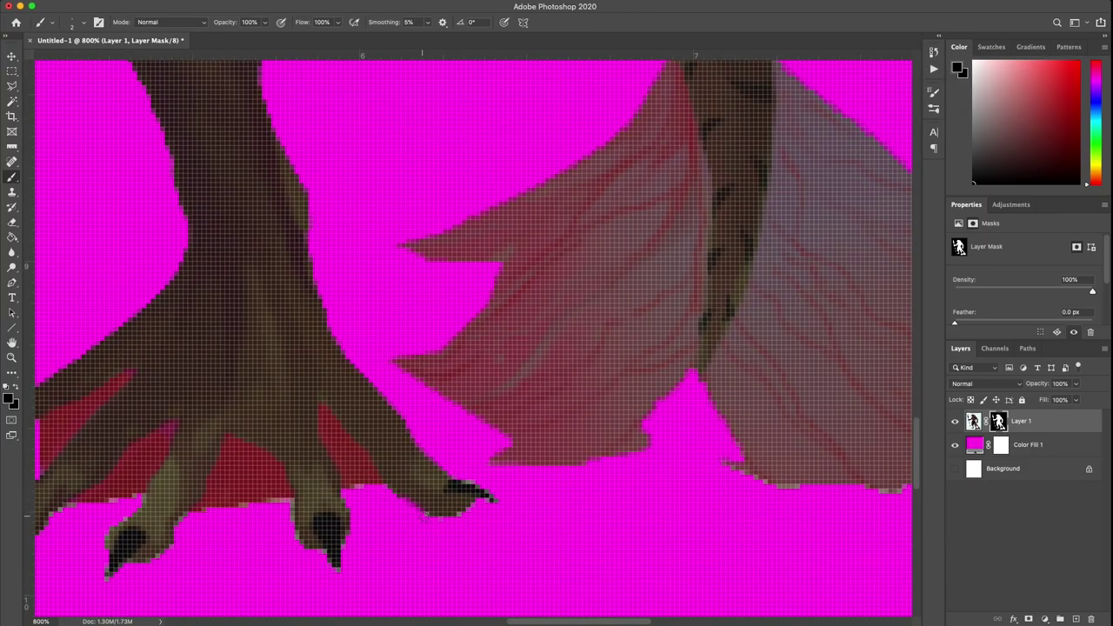
{"action": "mouse_move", "coordinate": [459, 513]}
{"action": "left_mouse_down"}
{"action": "mouse_move", "coordinate": [296, 497]}
{"action": "mouse_move", "coordinate": [391, 579]}
{"action": "mouse_move", "coordinate": [683, 417]}
{"action": "mouse_move", "coordinate": [907, 381]}
{"action": "mouse_move", "coordinate": [785, 538]}
{"action": "left_mouse_up"}
{"action": "left_click_drag", "start_coordinate": [496, 201], "coordinate": [699, 588]}
Step: Examine the lower spear, the legs and the complete figure against the magenta fill
{"action": "left_click", "coordinate": [544, 370], "text": "alt"}
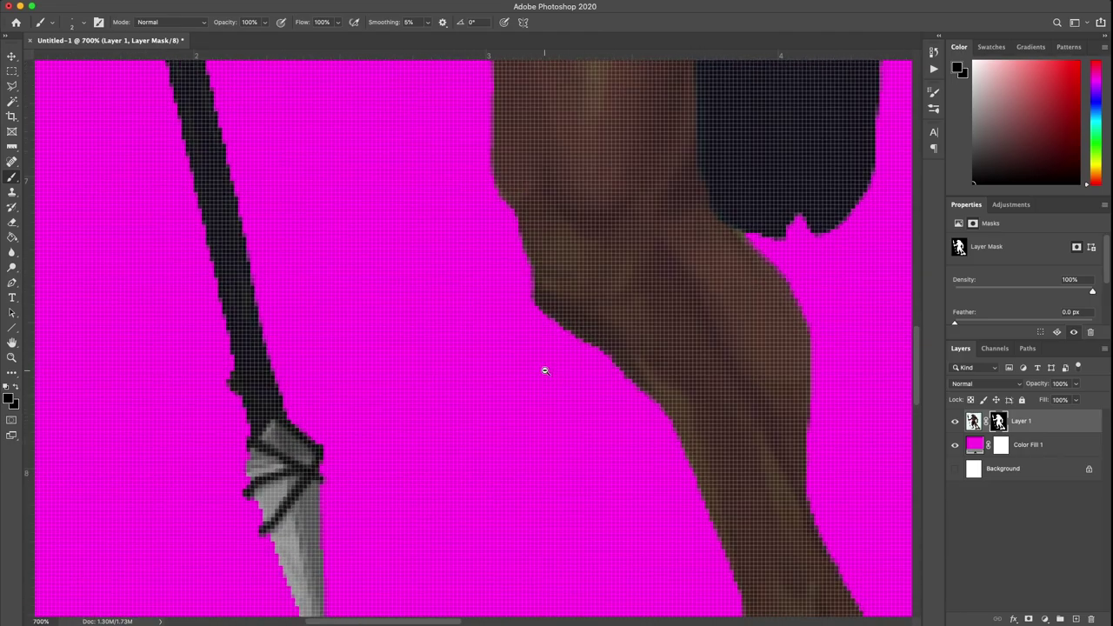
{"action": "left_click", "coordinate": [545, 369], "text": "alt"}
{"action": "left_click", "coordinate": [546, 302], "text": "alt"}
{"action": "left_click", "coordinate": [536, 294], "text": "alt"}
{"action": "left_click_drag", "start_coordinate": [520, 188], "coordinate": [389, 451]}
{"action": "left_click", "coordinate": [388, 333], "text": "alt"}
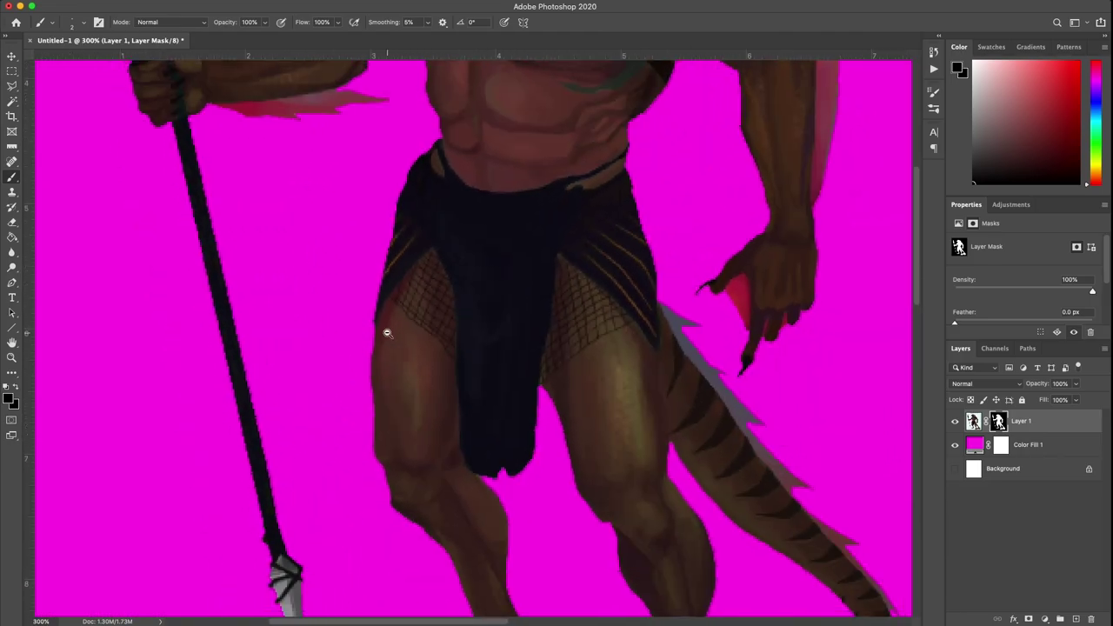
{"action": "left_click", "coordinate": [386, 333], "text": "alt"}
{"action": "left_click_drag", "start_coordinate": [370, 317], "coordinate": [371, 447]}
{"action": "left_click", "coordinate": [351, 350], "text": "alt"}
{"action": "left_click", "coordinate": [355, 343], "text": "alt"}
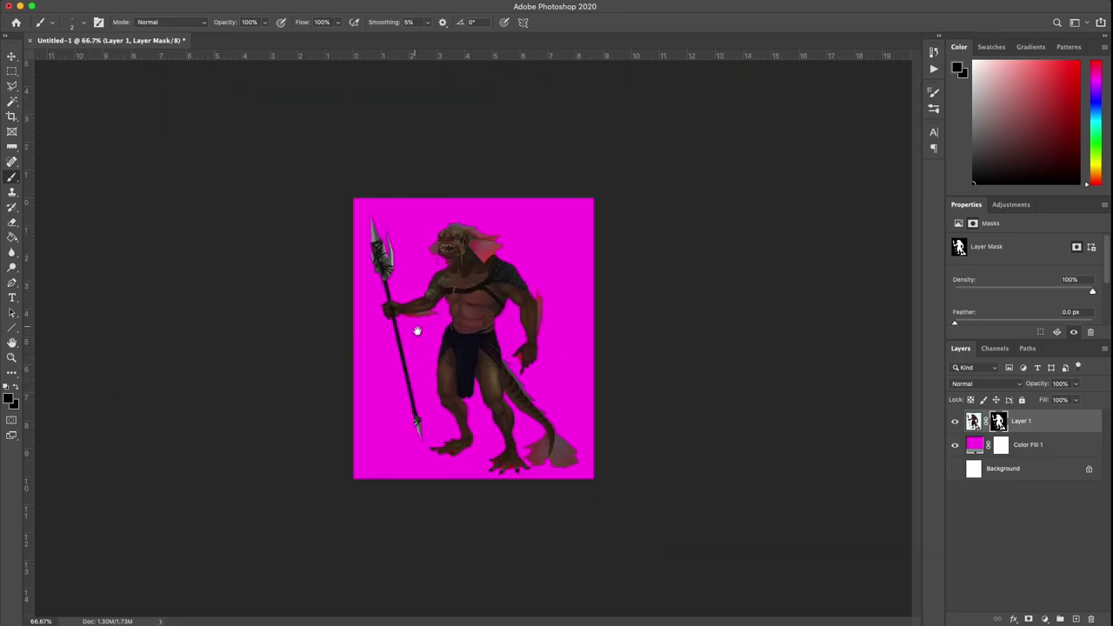
{"action": "key", "text": "super+plus"}
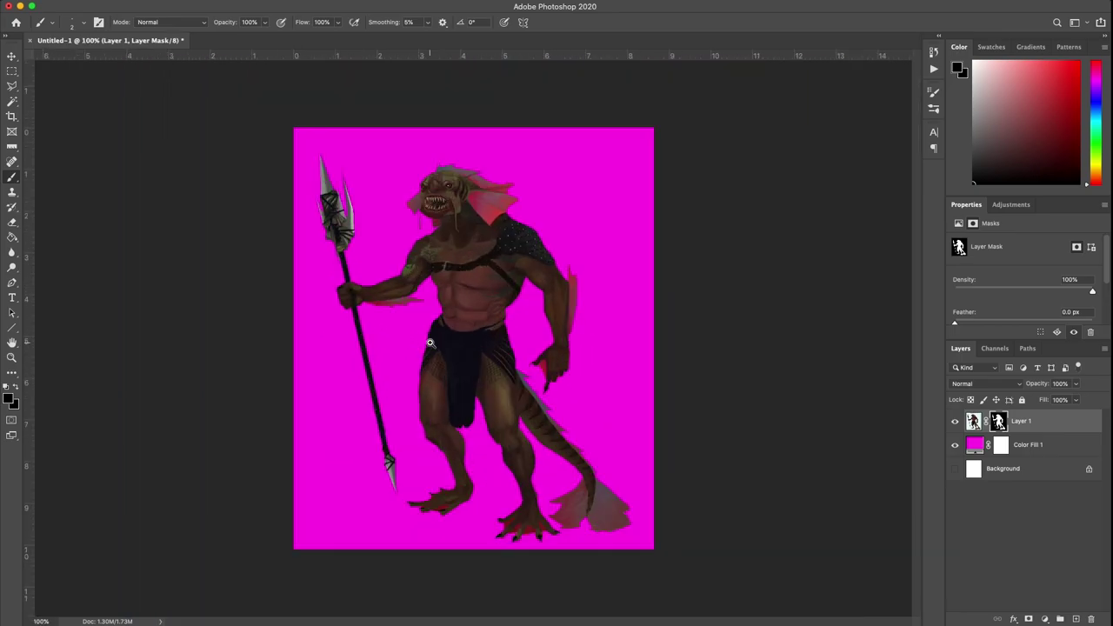
Step: Hide the magenta fill layer, check the figure on transparency, and make Layer 1's artwork active instead of its mask
{"action": "left_click", "coordinate": [955, 445]}
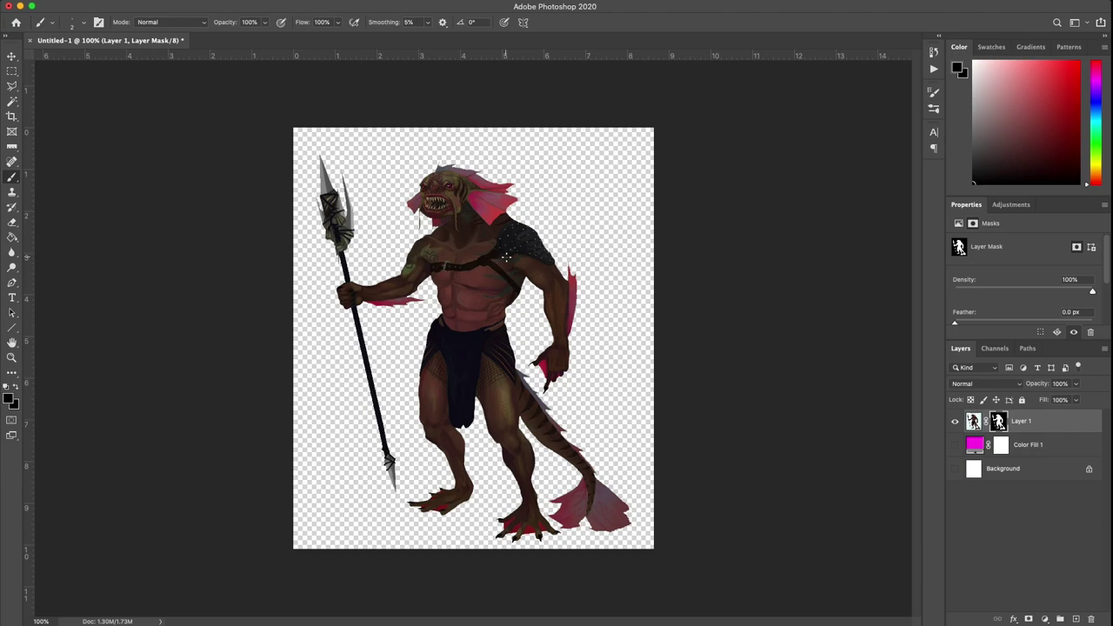
{"action": "scroll", "coordinate": [505, 257], "scroll_direction": "up", "scroll_amount": 5}
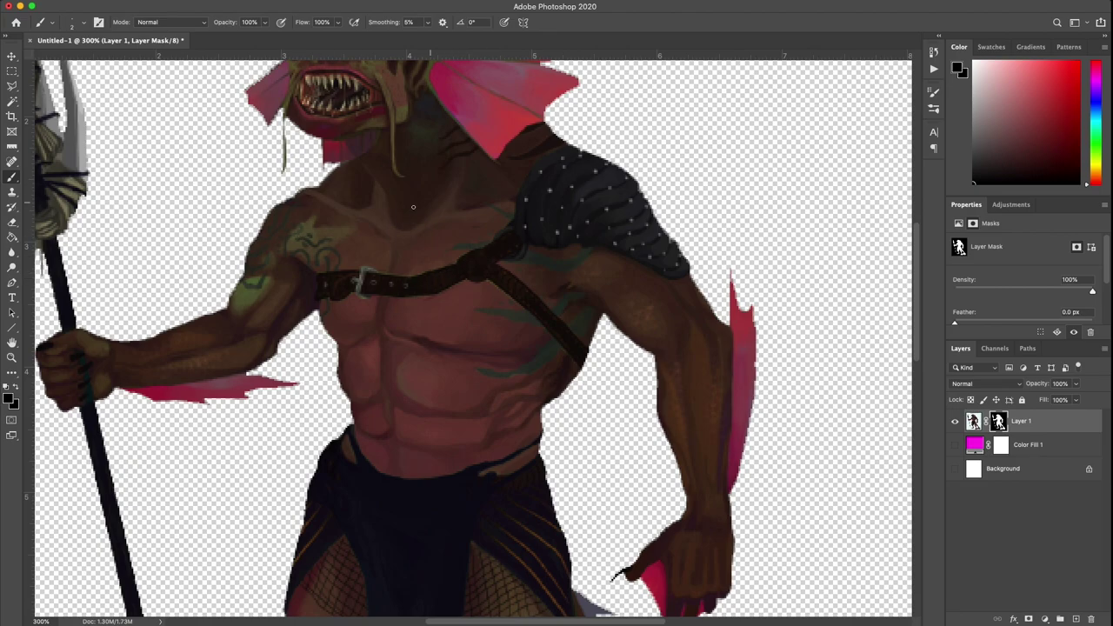
{"action": "scroll", "coordinate": [397, 263], "scroll_direction": "down", "scroll_amount": 3}
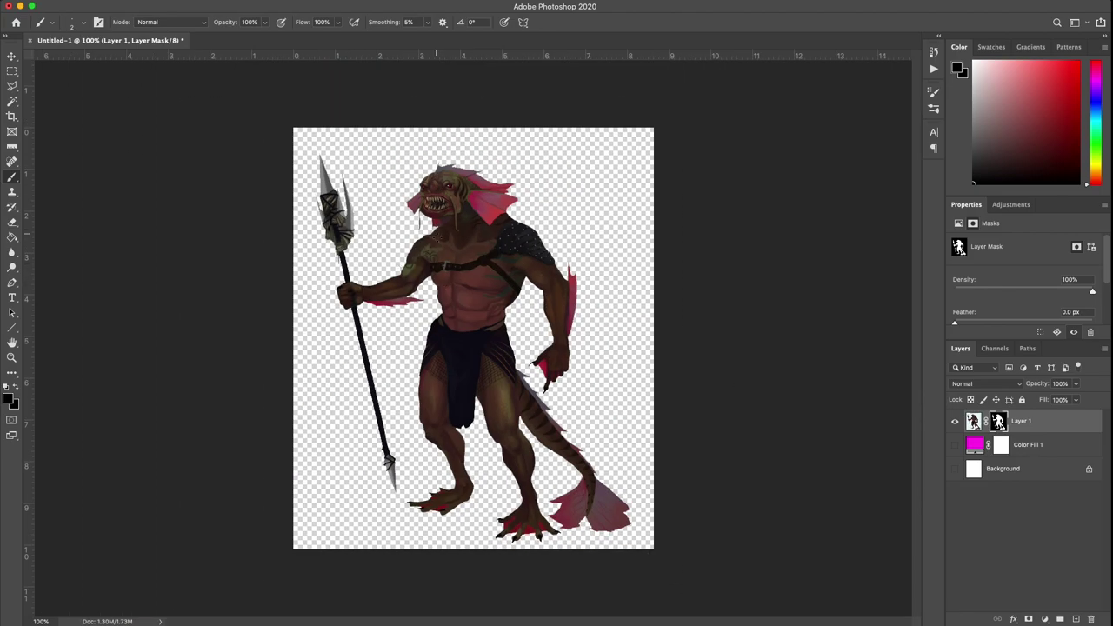
{"action": "scroll", "coordinate": [439, 263], "scroll_direction": "up", "scroll_amount": 2}
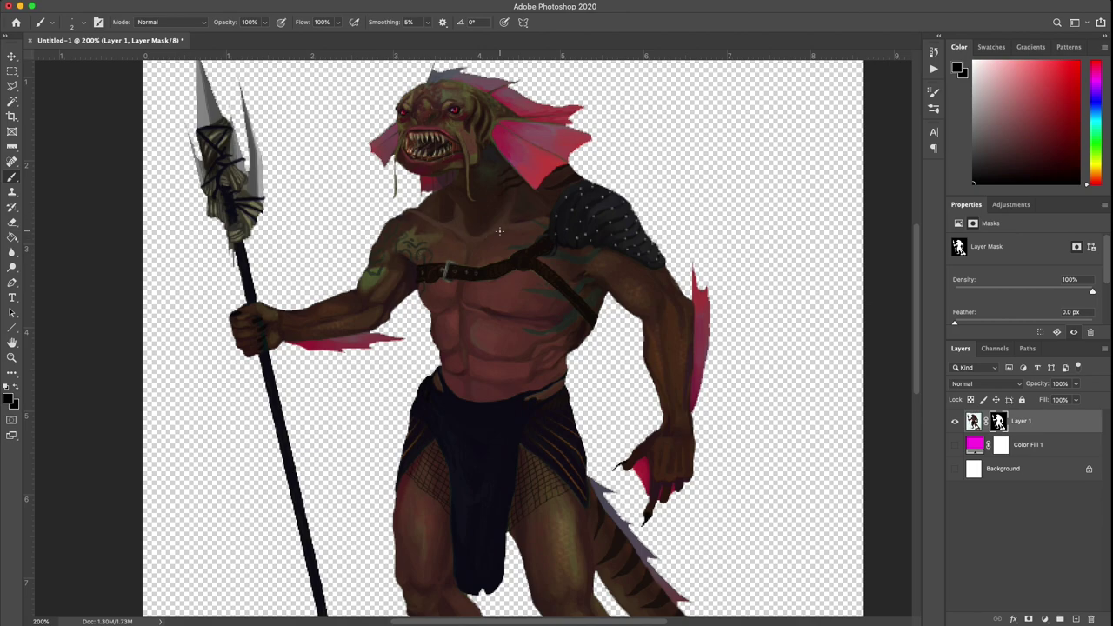
{"action": "scroll", "coordinate": [482, 203], "scroll_direction": "down", "scroll_amount": 2}
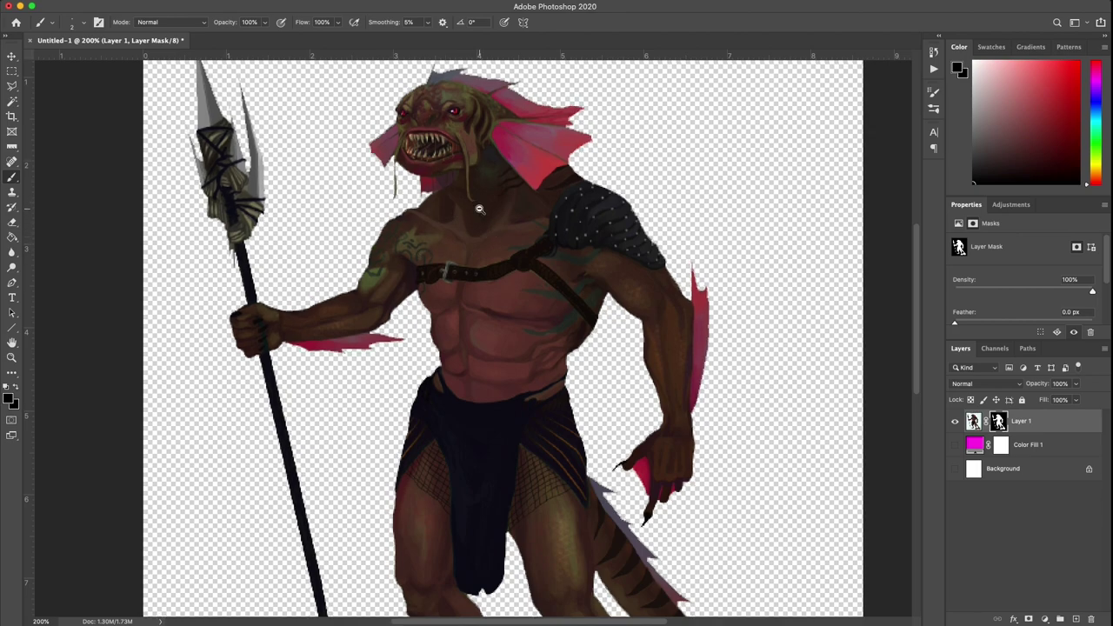
{"action": "scroll", "coordinate": [474, 276], "scroll_direction": "up", "scroll_amount": 2}
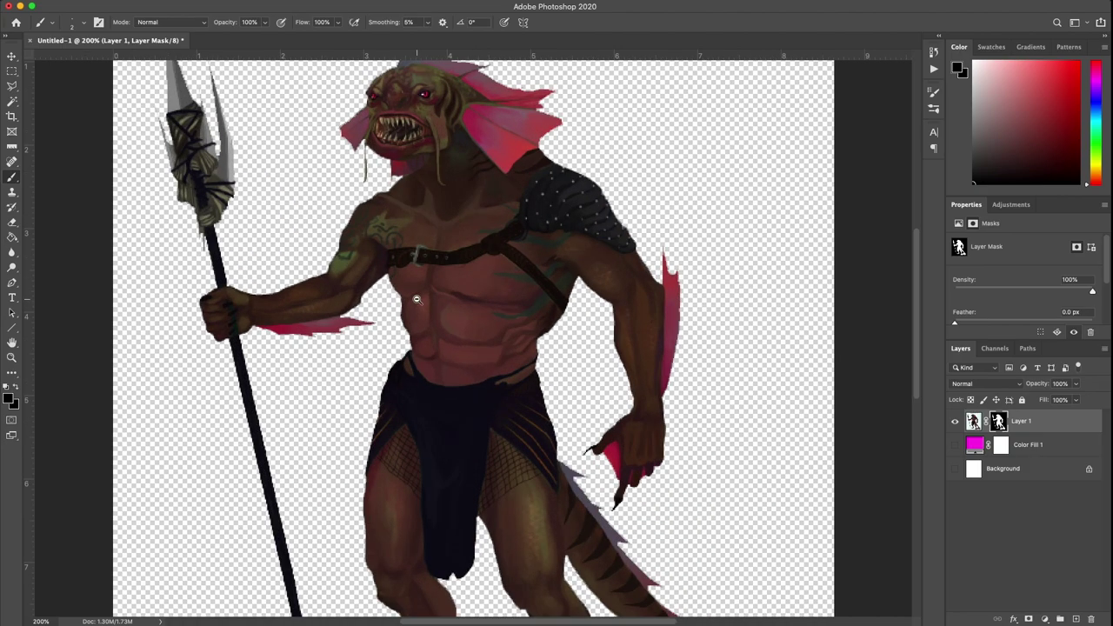
{"action": "scroll", "coordinate": [417, 299], "scroll_direction": "down", "scroll_amount": 2}
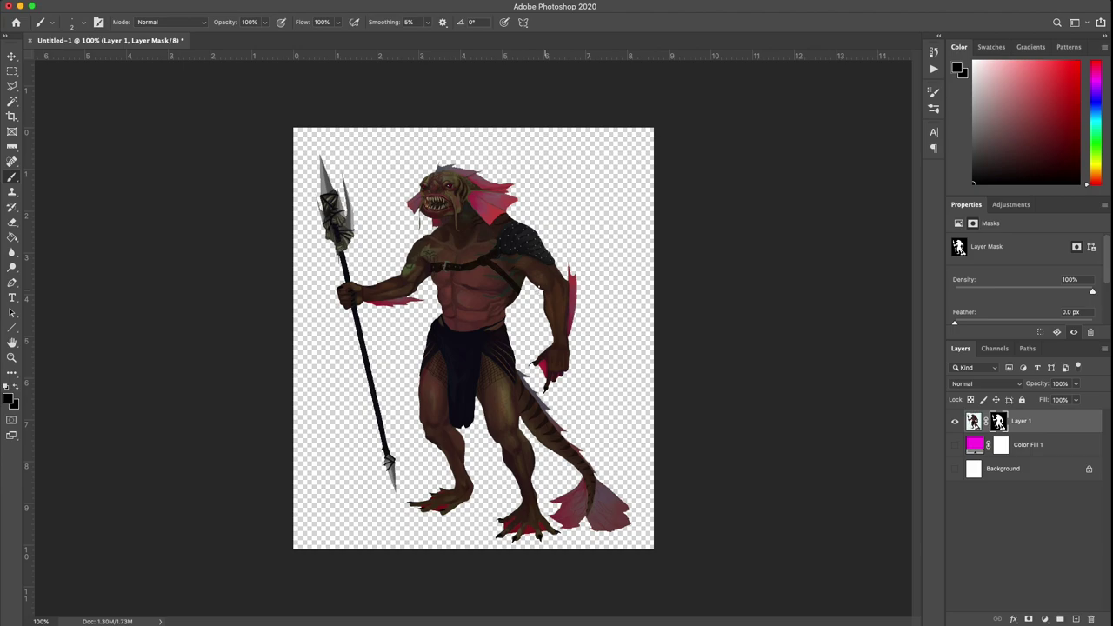
{"action": "left_click", "coordinate": [973, 423]}
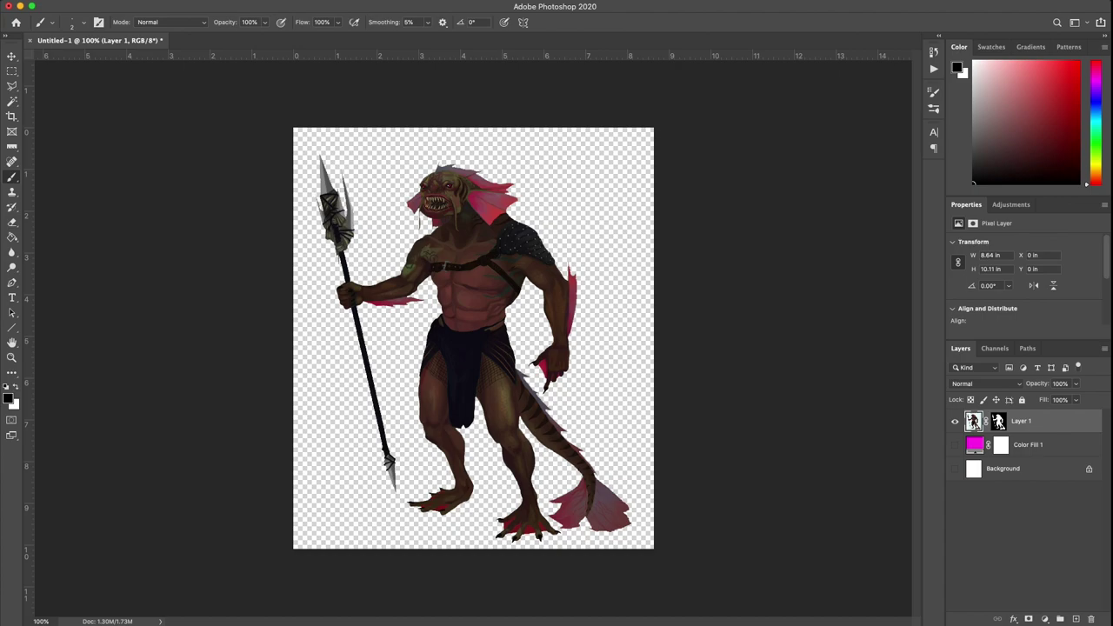
Step: Try a direct Brightness/Contrast adjustment on Layer 1's artwork with brightness 100 and raised contrast, and undo it
{"action": "left_click_drag", "start_coordinate": [408, 338], "coordinate": [728, 209]}
{"action": "left_click_drag", "start_coordinate": [667, 247], "coordinate": [707, 250]}
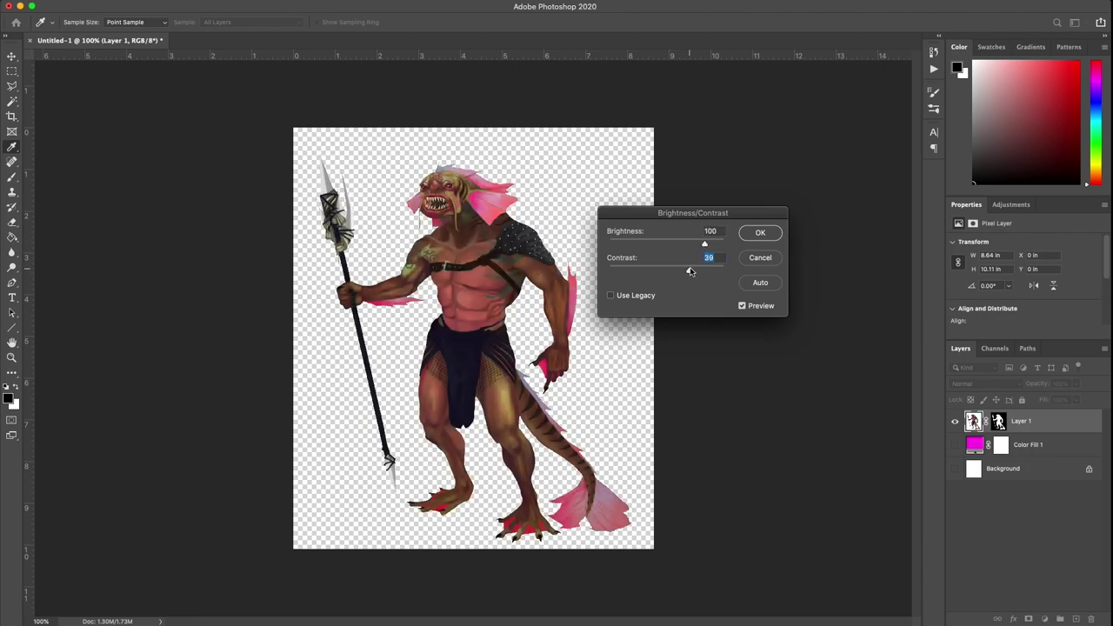
{"action": "left_click_drag", "start_coordinate": [690, 272], "coordinate": [698, 270]}
{"action": "left_click", "coordinate": [760, 233]}
{"action": "key", "text": "b"}
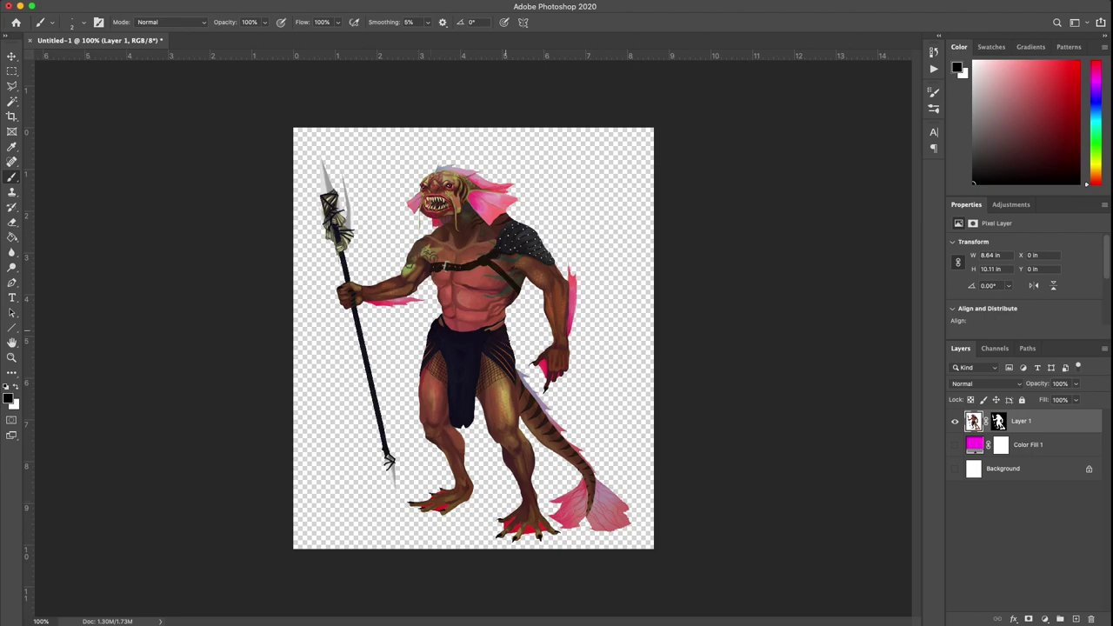
{"action": "key", "text": "super+z"}
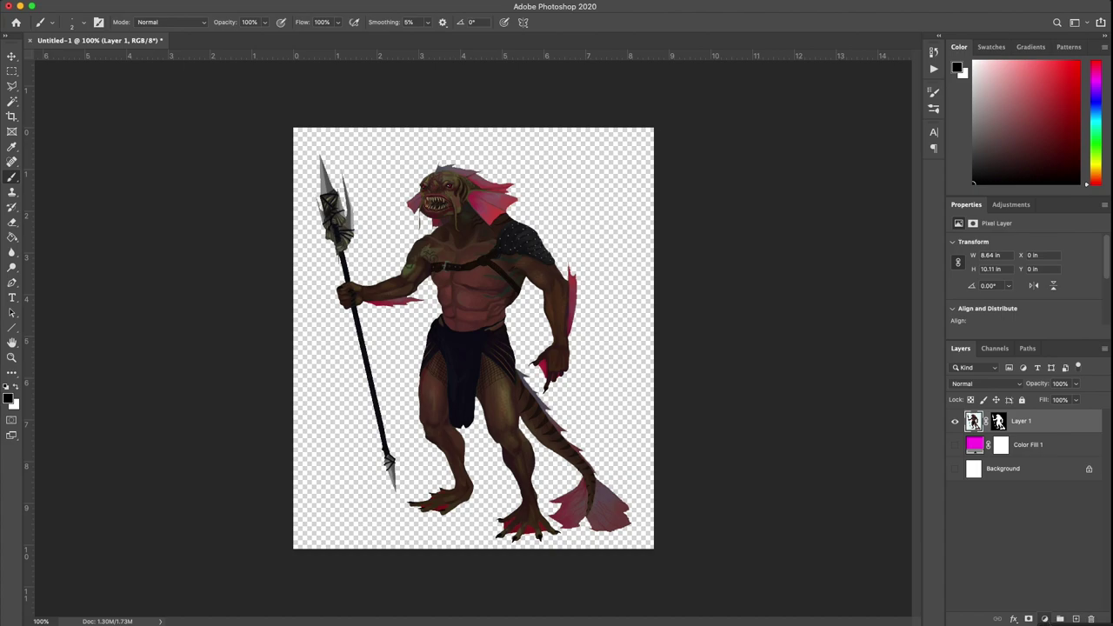
Step: Add a Brightness/Contrast adjustment layer above Layer 1 with brightness 98 and contrast 51
{"action": "left_click", "coordinate": [1045, 619]}
{"action": "left_click", "coordinate": [1054, 624]}
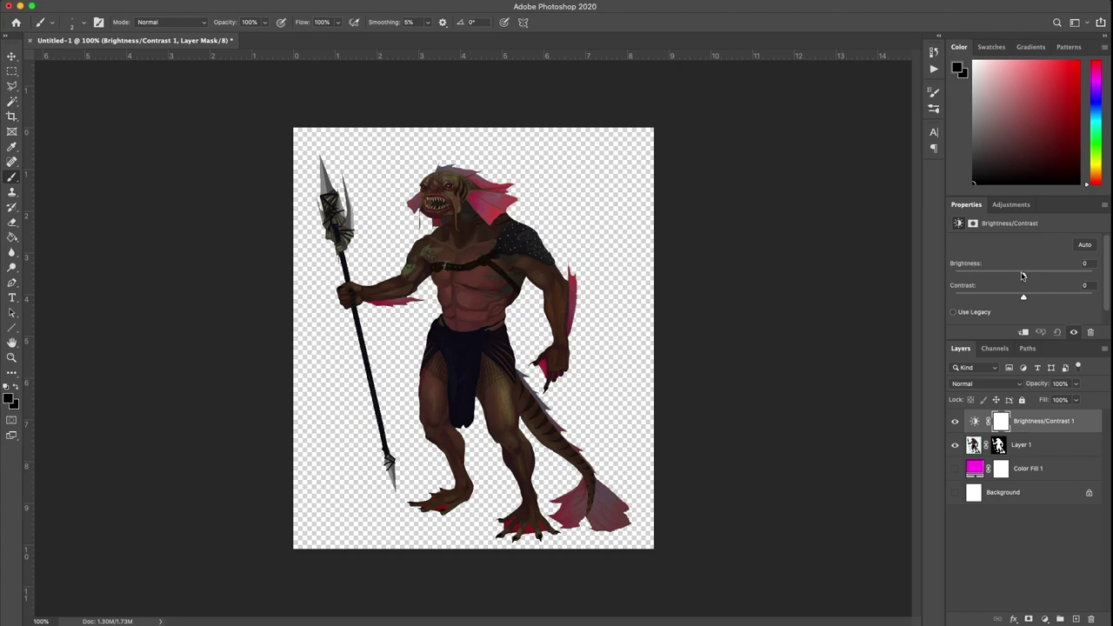
{"action": "left_click_drag", "start_coordinate": [1023, 275], "coordinate": [1060, 300]}
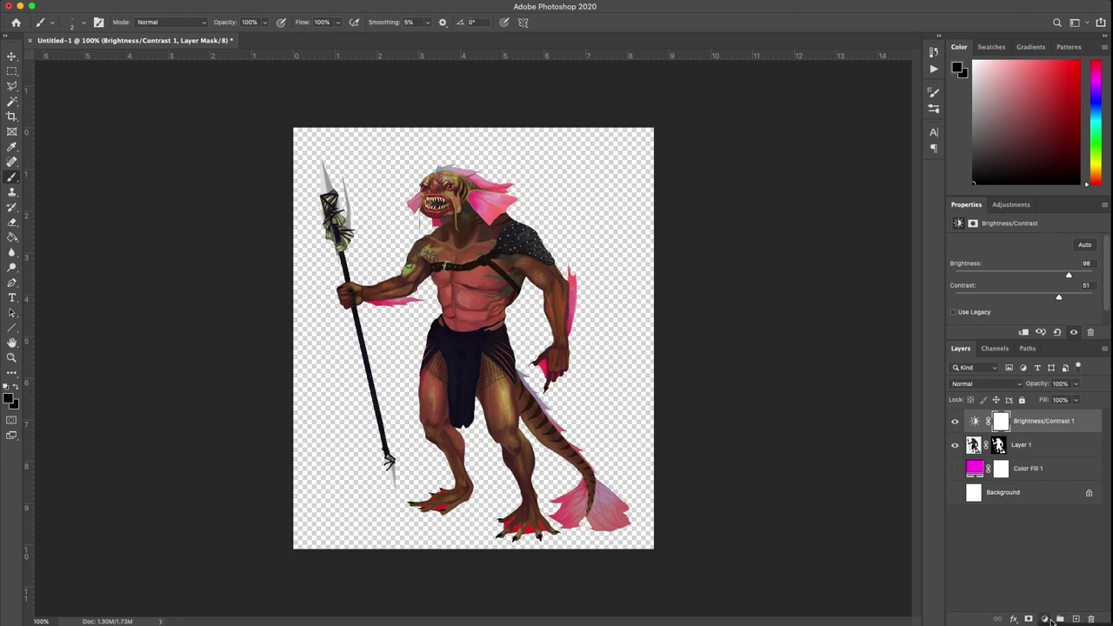
Step: Add a Hue/Saturation adjustment layer with Master saturation -5 and Magentas at hue +13 and saturation +31
{"action": "left_click", "coordinate": [1044, 619]}
{"action": "left_click", "coordinate": [1056, 418]}
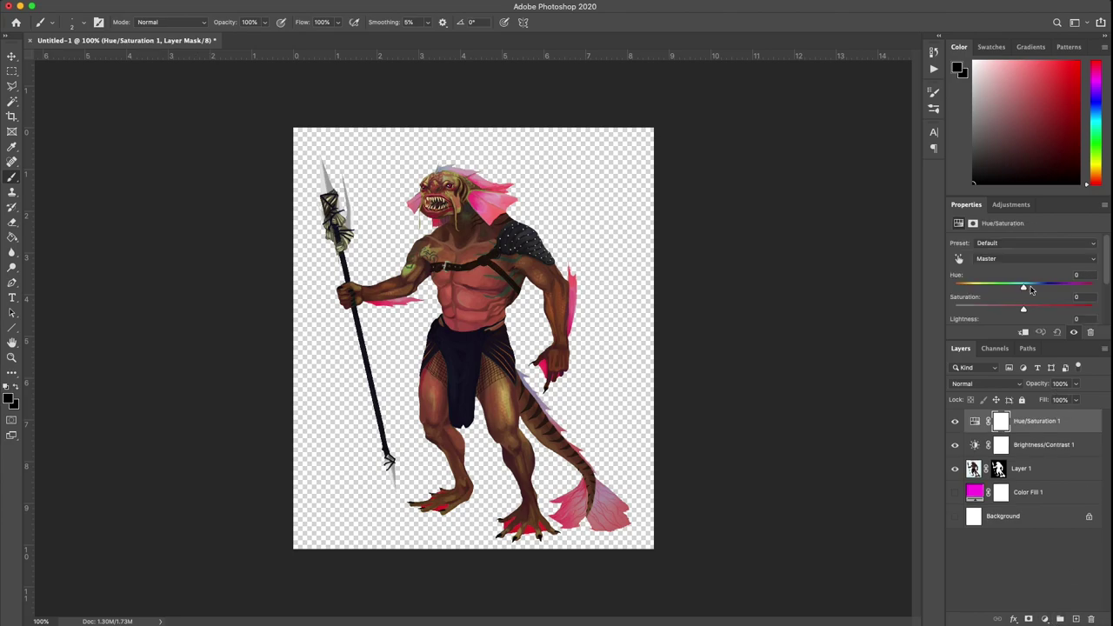
{"action": "mouse_move", "coordinate": [1024, 309]}
{"action": "left_mouse_down"}
{"action": "mouse_move", "coordinate": [1007, 310]}
{"action": "mouse_move", "coordinate": [1021, 310]}
{"action": "left_mouse_up"}
{"action": "left_click", "coordinate": [1008, 260]}
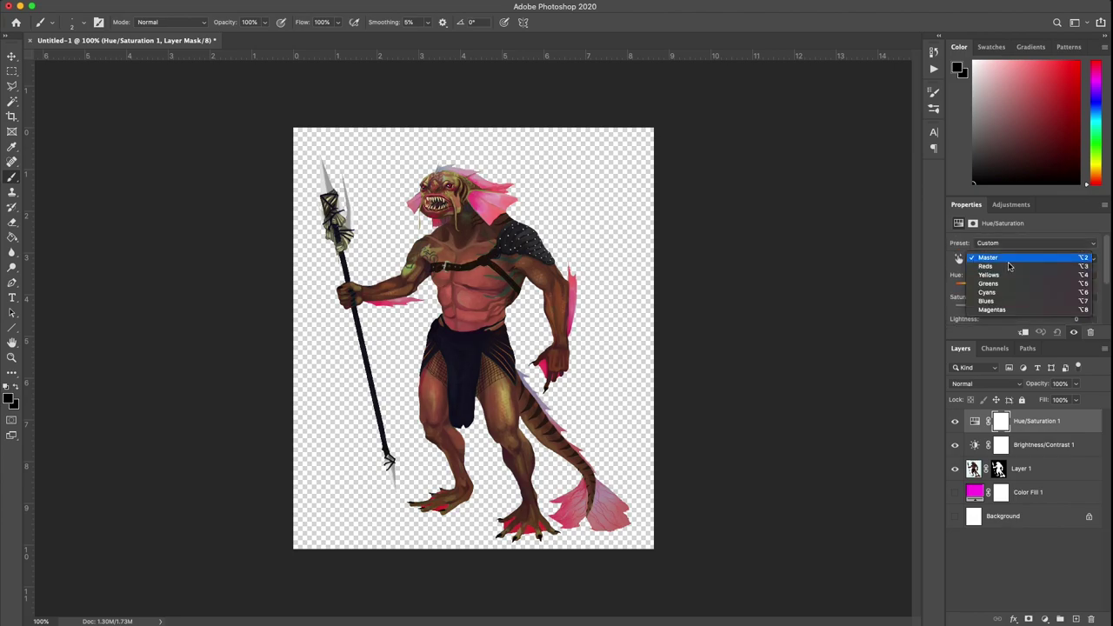
{"action": "left_click", "coordinate": [1013, 310]}
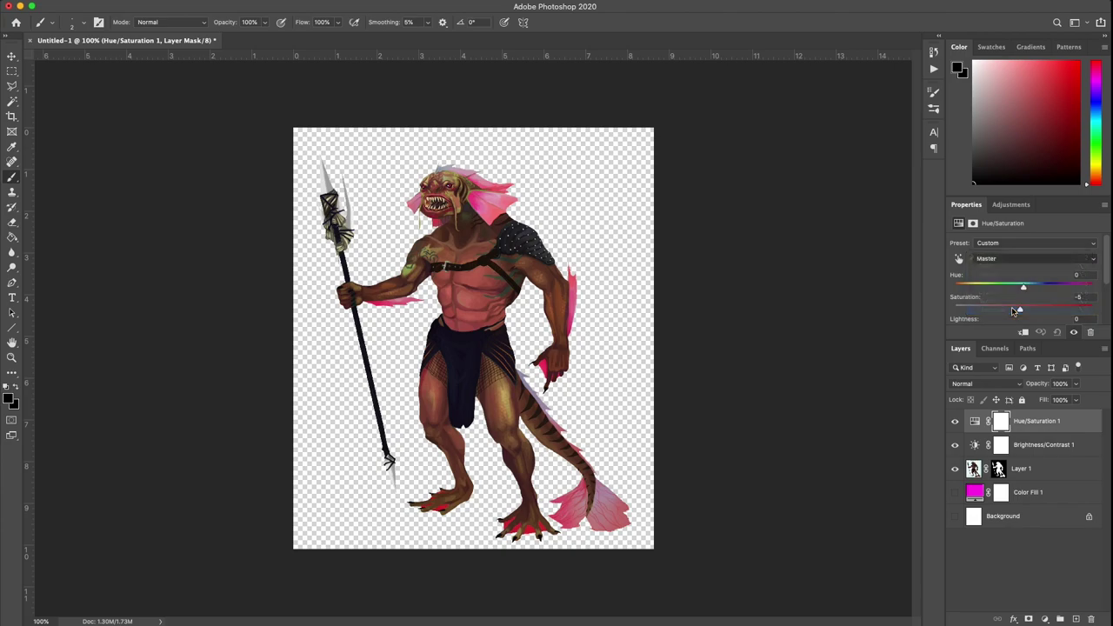
{"action": "left_click_drag", "start_coordinate": [1022, 311], "coordinate": [1046, 310]}
Step: Set the Reds range of the Hue/Saturation adjustment to saturation -44 and lightness -13
{"action": "left_click", "coordinate": [1029, 263]}
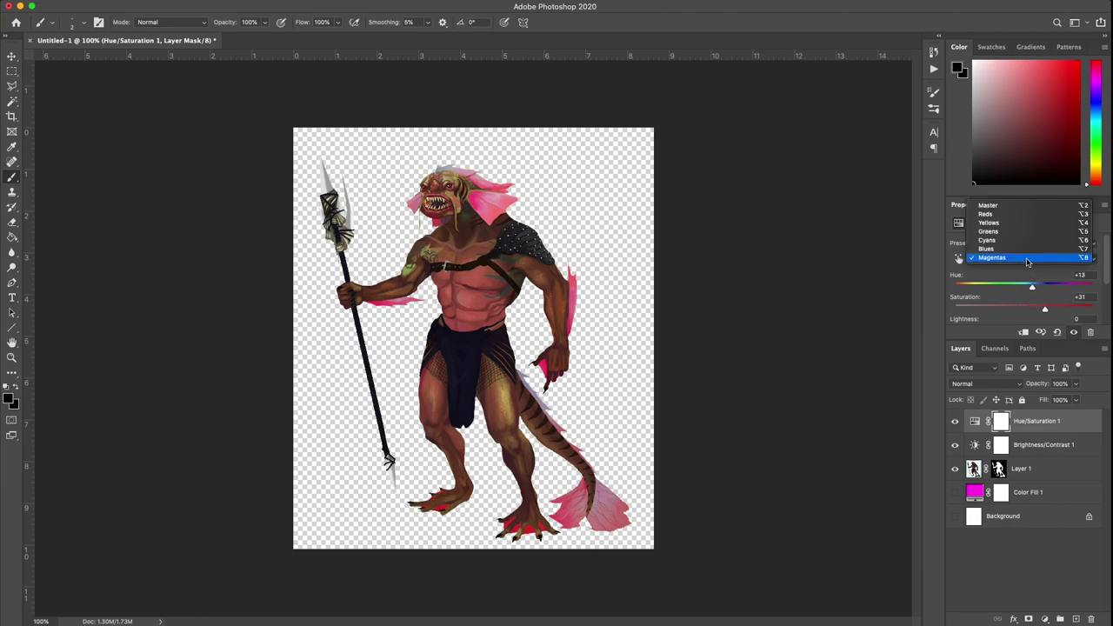
{"action": "left_click", "coordinate": [1022, 208]}
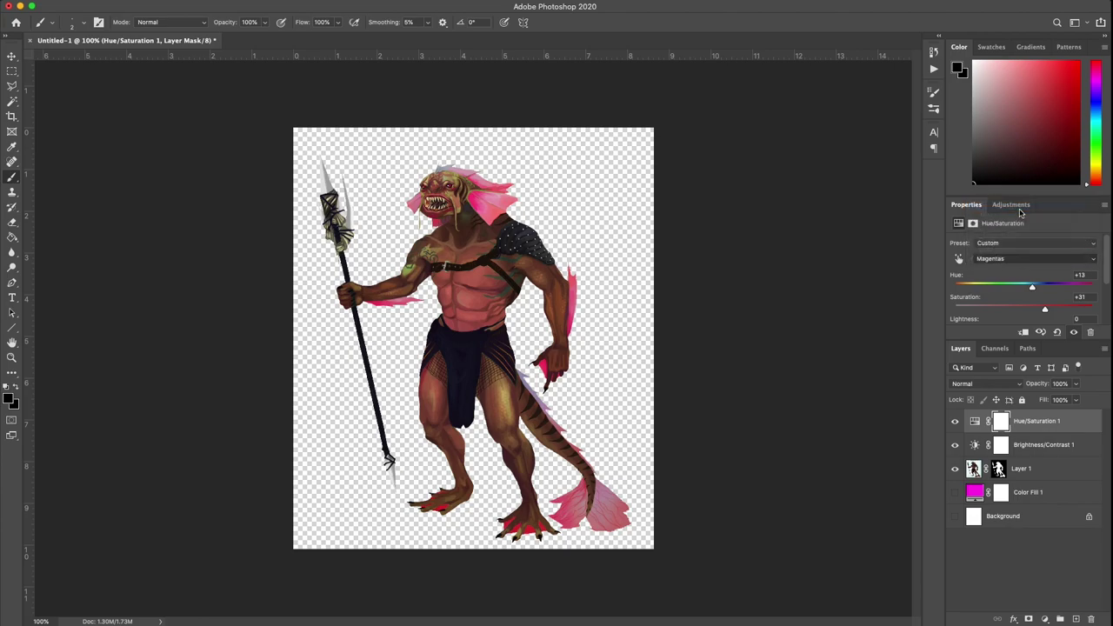
{"action": "left_click", "coordinate": [1015, 259]}
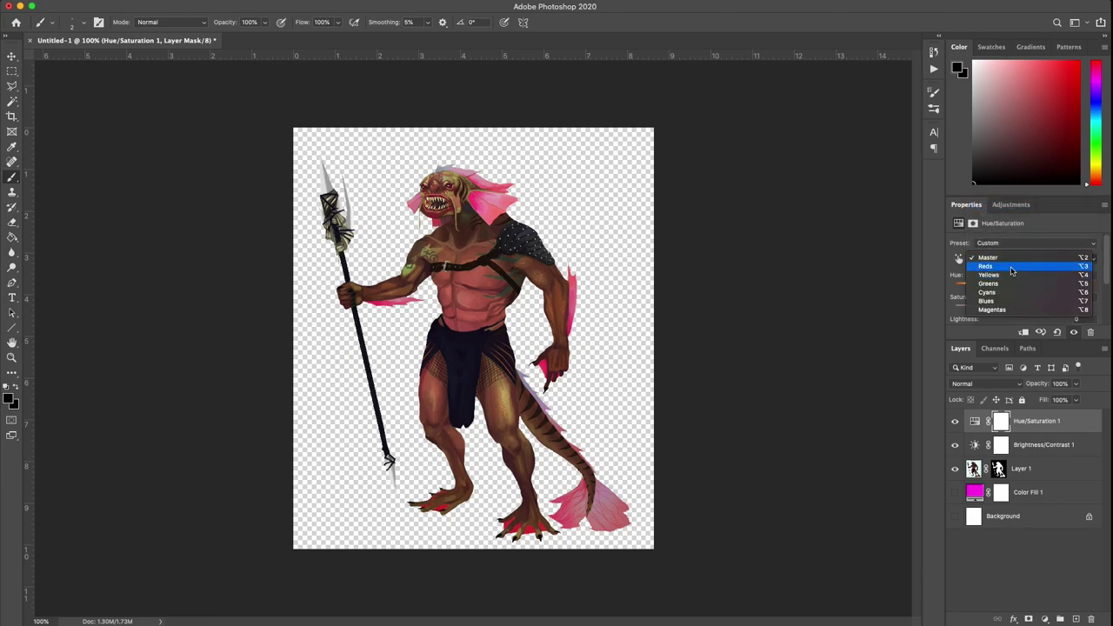
{"action": "left_click", "coordinate": [1013, 267]}
{"action": "left_click_drag", "start_coordinate": [1024, 313], "coordinate": [995, 287]}
{"action": "scroll", "coordinate": [995, 287], "scroll_direction": "up", "scroll_amount": 2}
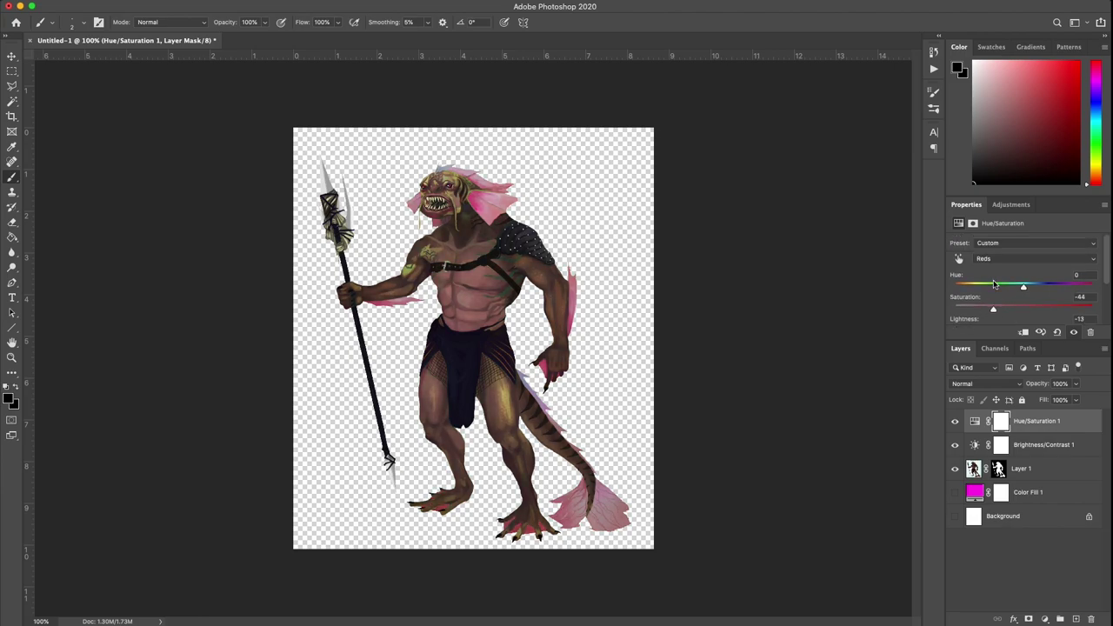
Step: Set the saturation of the Magentas range in the Hue/Saturation adjustment to +17
{"action": "left_click", "coordinate": [1000, 258]}
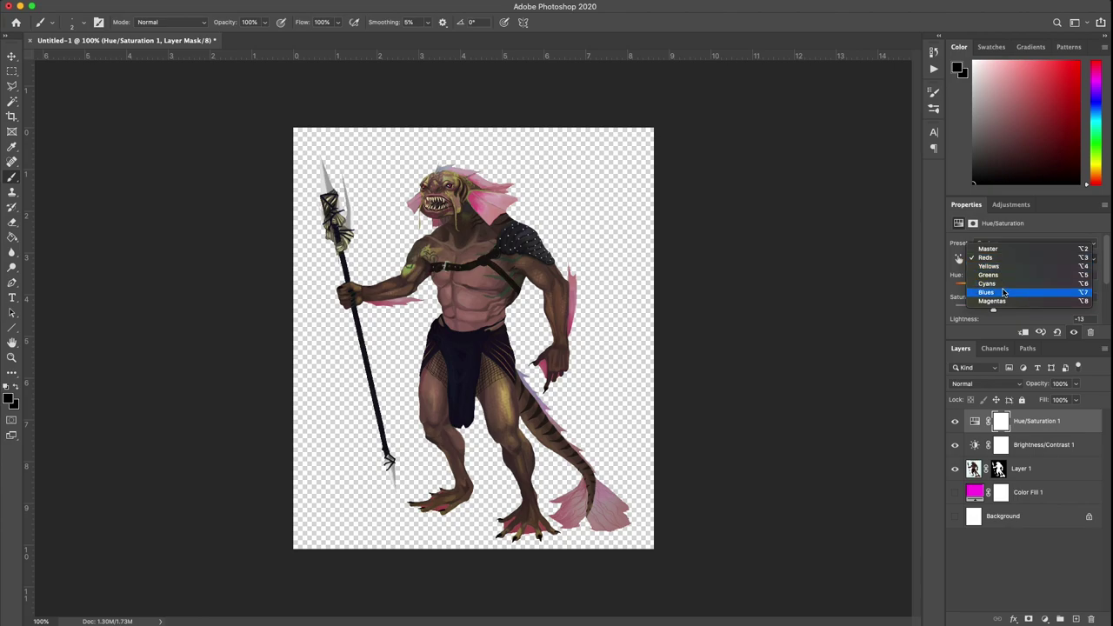
{"action": "left_click", "coordinate": [1004, 293]}
{"action": "mouse_move", "coordinate": [1023, 309]}
{"action": "left_mouse_down"}
{"action": "mouse_move", "coordinate": [1082, 308]}
{"action": "mouse_move", "coordinate": [1011, 309]}
{"action": "mouse_move", "coordinate": [1035, 307]}
{"action": "left_mouse_up"}
{"action": "left_click", "coordinate": [1022, 258]}
{"action": "key", "text": "Return"}
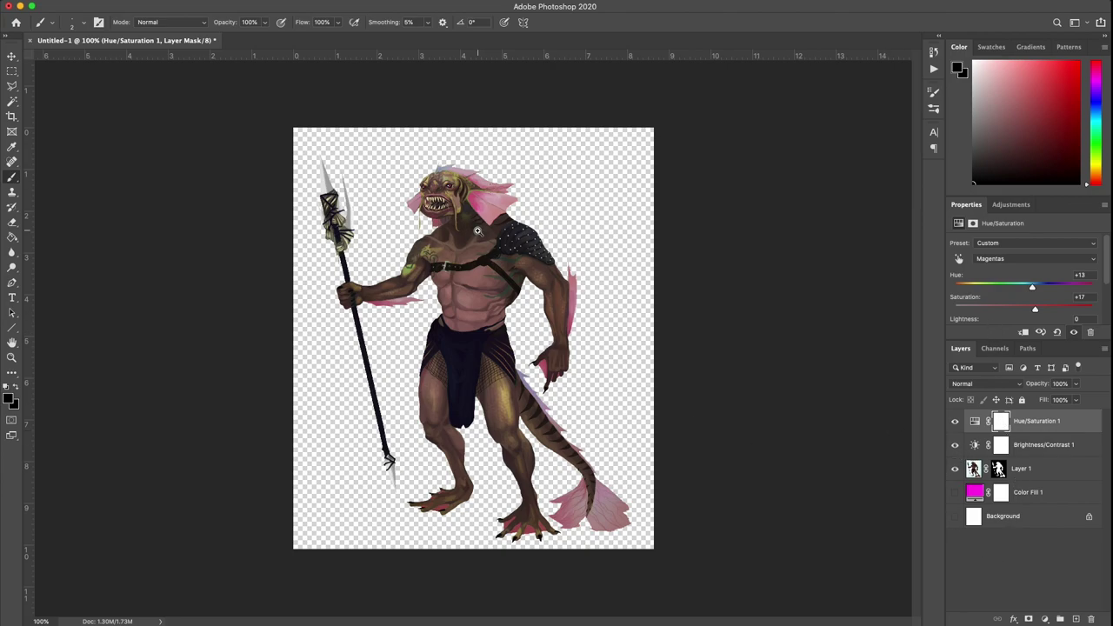
Step: Compare the figure's upper body with and without the Hue/Saturation and Brightness/Contrast adjustment layers
{"action": "scroll", "coordinate": [477, 230], "scroll_direction": "up", "scroll_amount": 1}
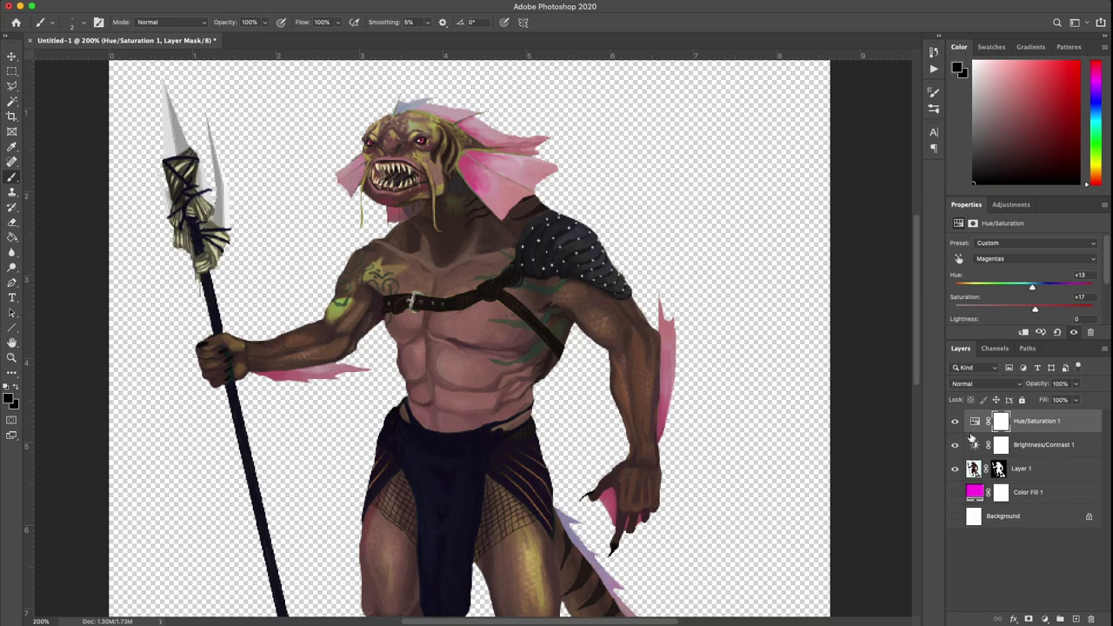
{"action": "left_click", "coordinate": [955, 422]}
{"action": "left_click", "coordinate": [955, 422]}
{"action": "left_click", "coordinate": [955, 445]}
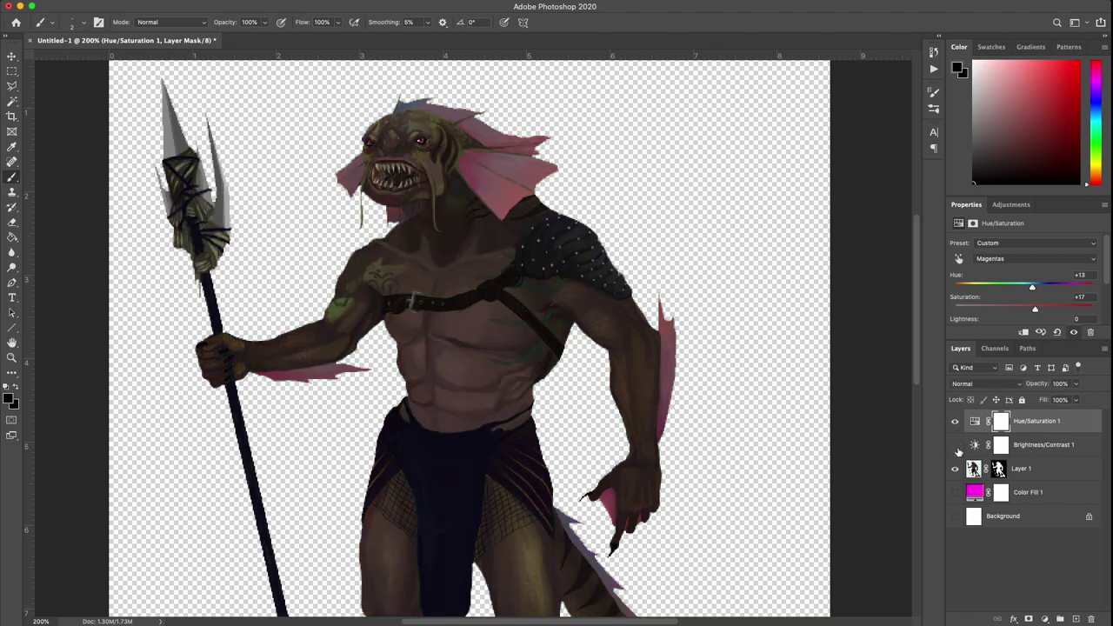
{"action": "left_click", "coordinate": [955, 446]}
{"action": "left_click", "coordinate": [955, 422]}
{"action": "left_click", "coordinate": [954, 421]}
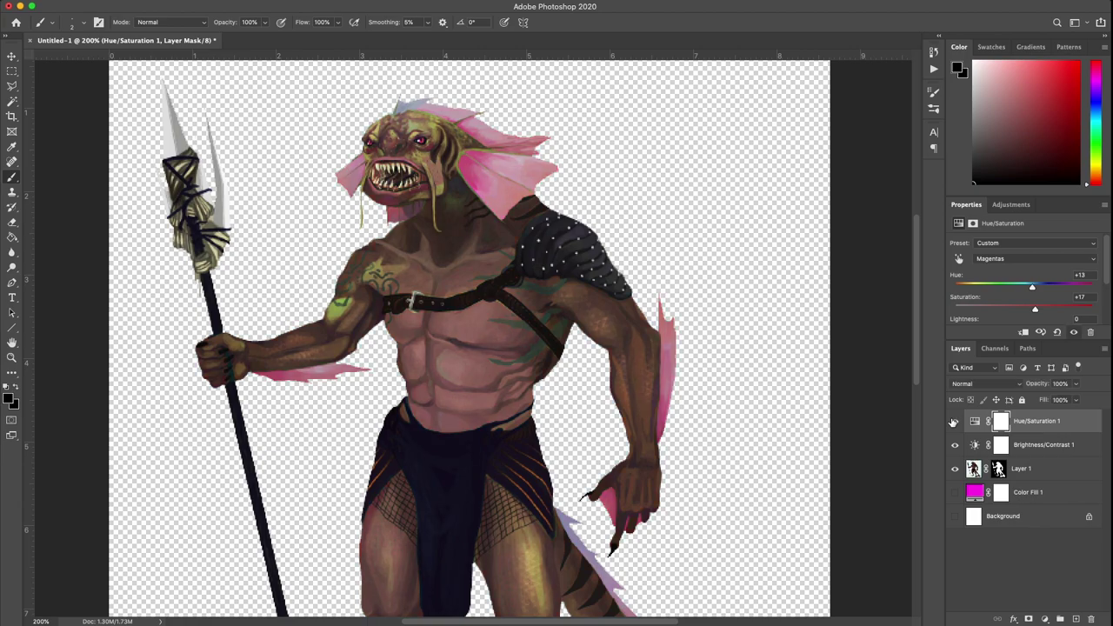
Step: Disable Layer 1's mask and compare the uncut page image with and without the two adjustment layers
{"action": "right_click", "coordinate": [996, 471]}
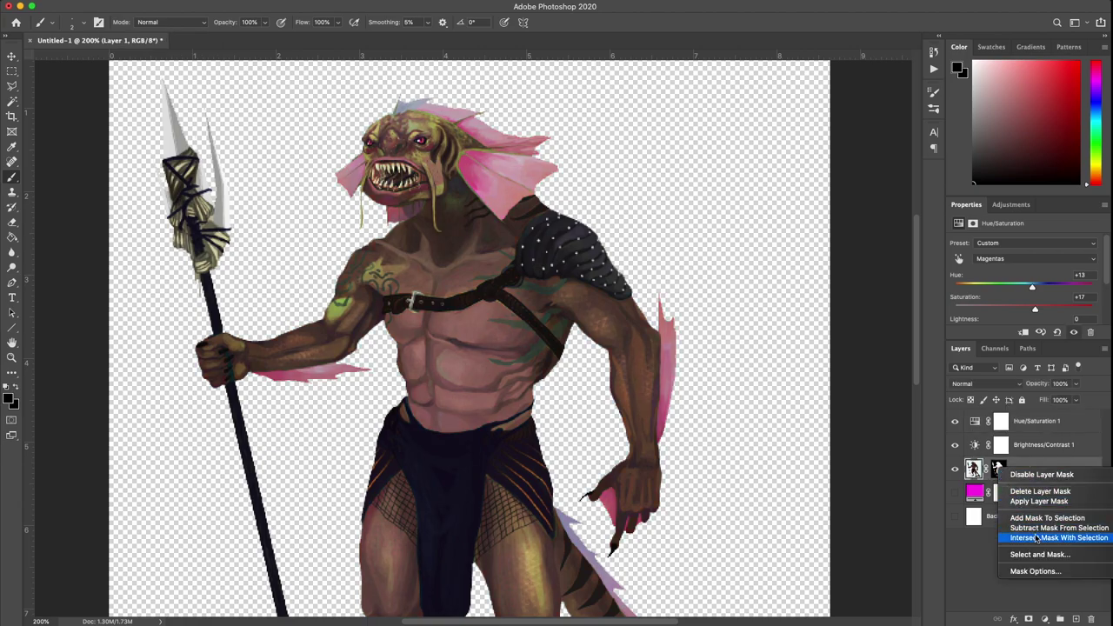
{"action": "left_click", "coordinate": [1041, 475]}
{"action": "left_click", "coordinate": [643, 317], "text": "alt"}
{"action": "left_click", "coordinate": [644, 316], "text": "alt"}
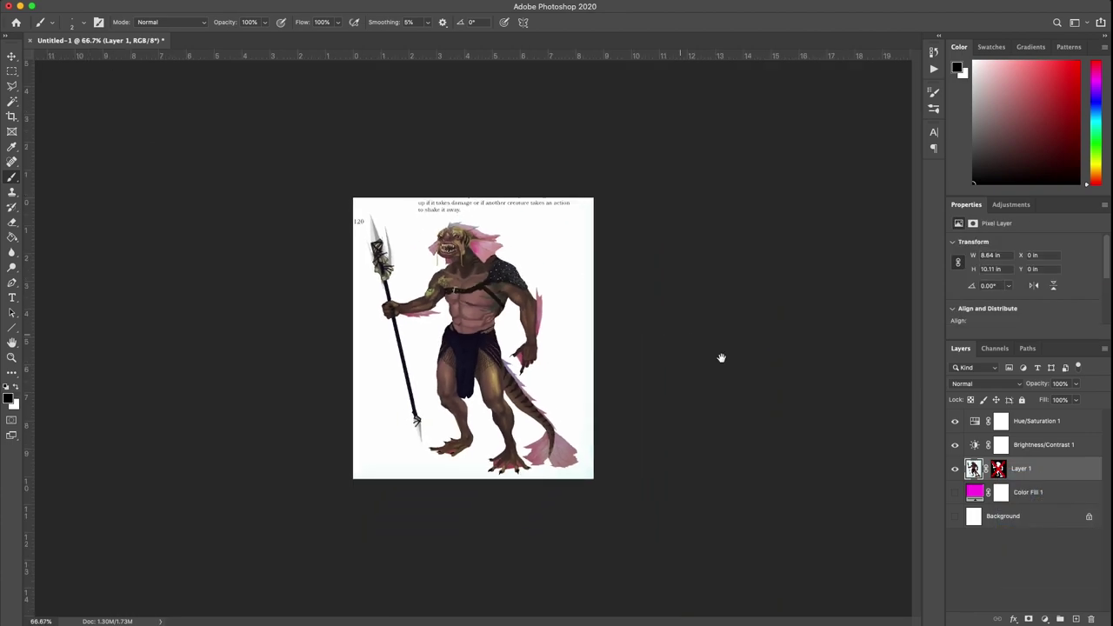
{"action": "left_click", "coordinate": [955, 445]}
{"action": "left_click", "coordinate": [954, 424]}
{"action": "left_click", "coordinate": [954, 420]}
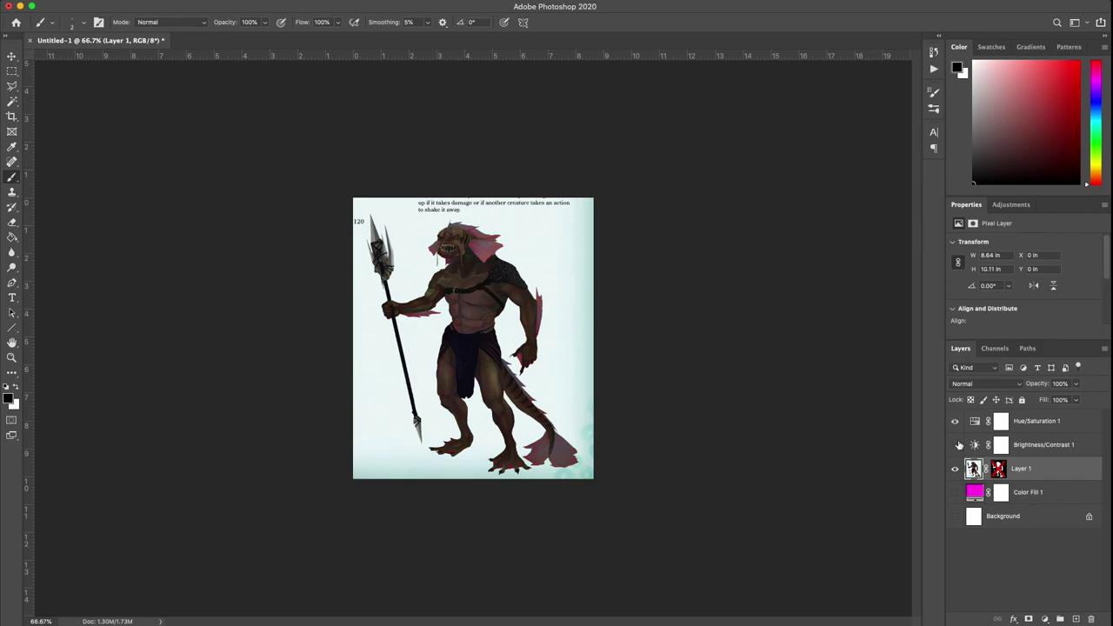
{"action": "left_click", "coordinate": [955, 445]}
Step: Enable Layer 1's mask again and check the whole figure on transparency
{"action": "right_click", "coordinate": [999, 469]}
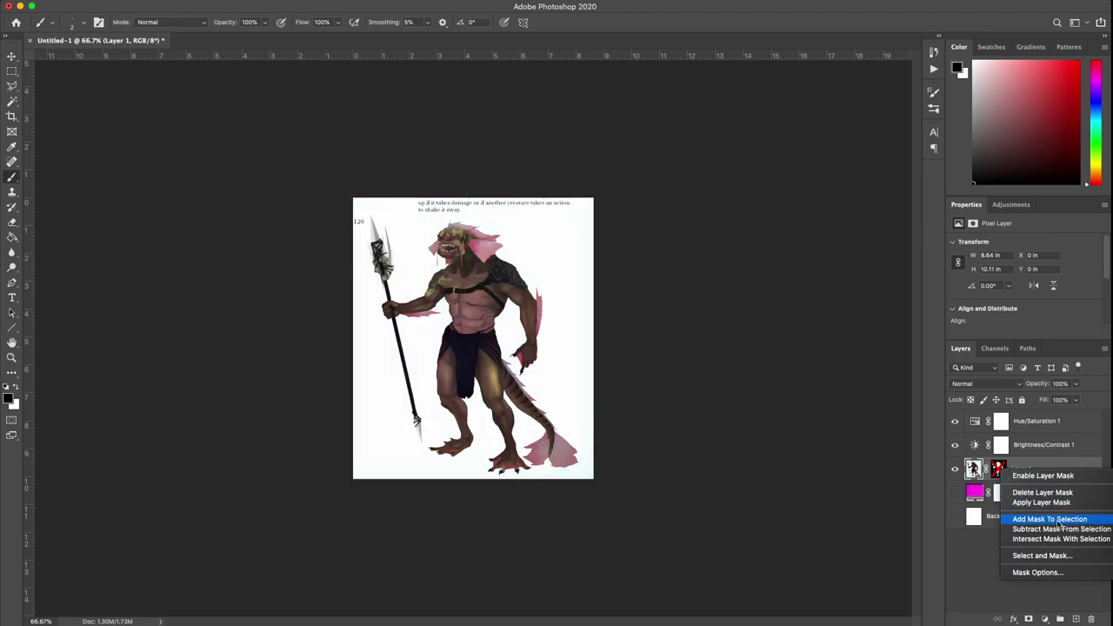
{"action": "left_click", "coordinate": [1043, 476]}
{"action": "left_click", "coordinate": [460, 320], "text": "super"}
{"action": "left_click", "coordinate": [460, 320], "text": "super"}
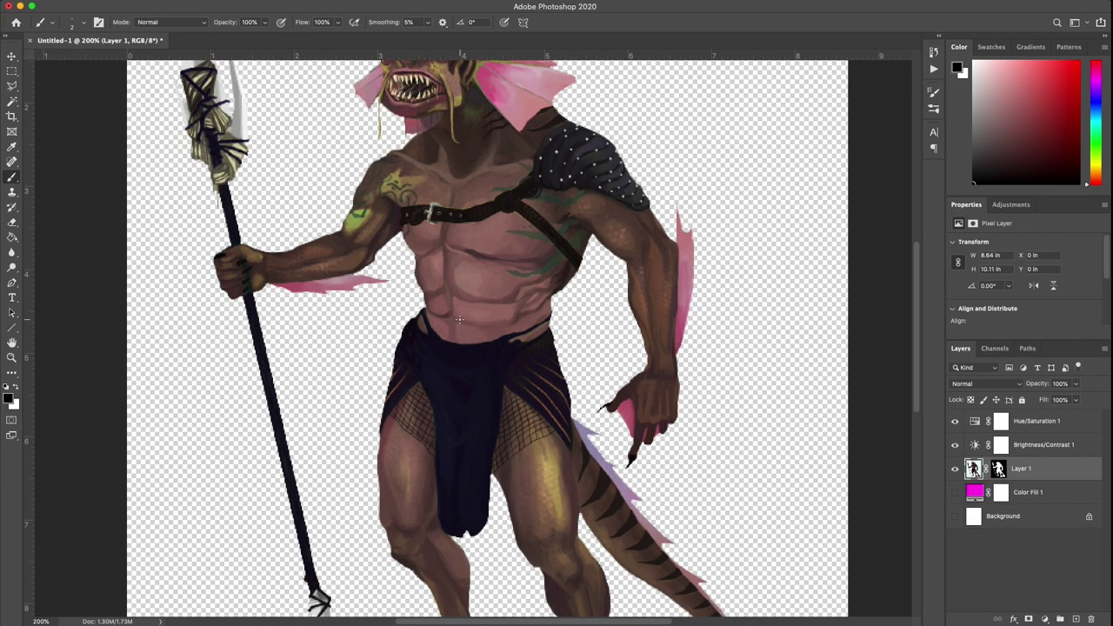
{"action": "left_click", "coordinate": [461, 319], "text": "alt+super"}
{"action": "left_click", "coordinate": [461, 319], "text": "alt+super"}
{"action": "left_click", "coordinate": [461, 318], "text": "super"}
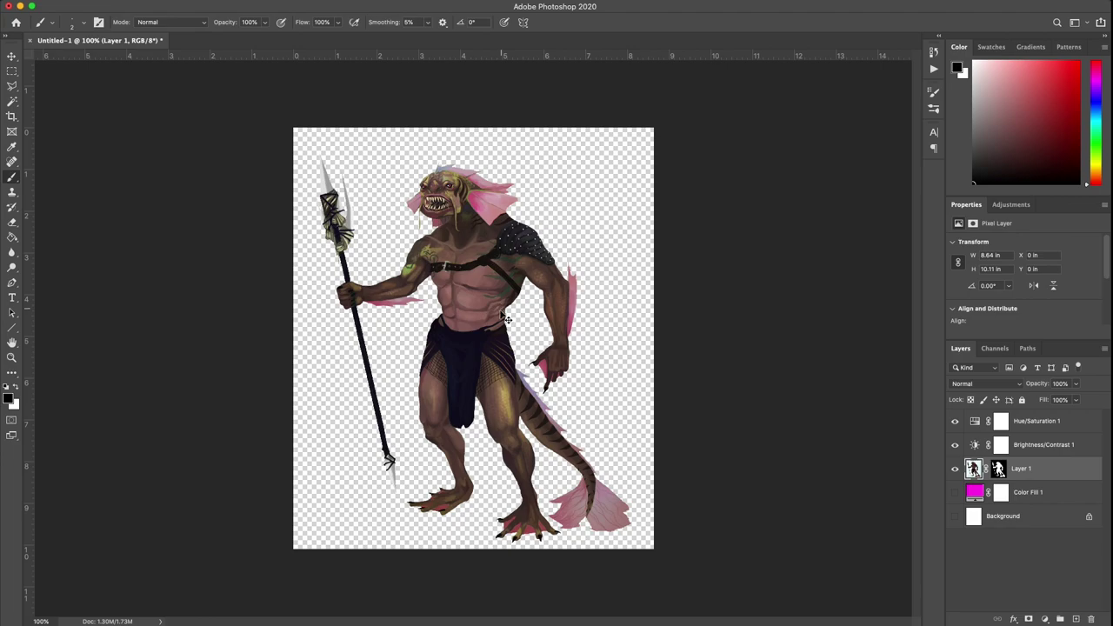
Step: Set up saving a copy of the document in PNG format in the Tokens folder
{"action": "key", "text": "super+shift+s"}
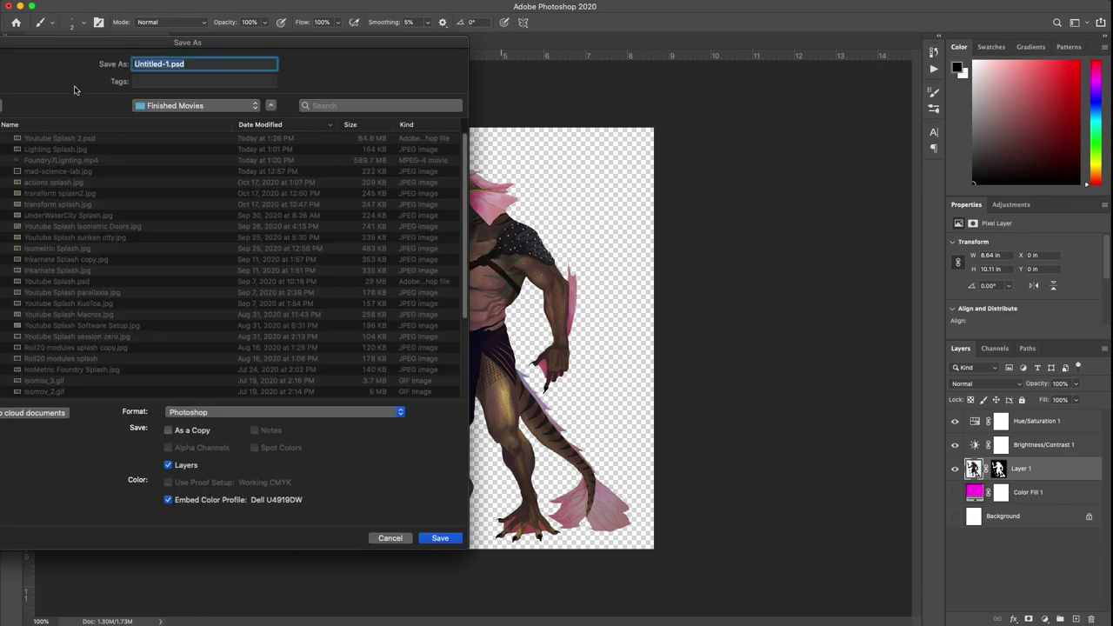
{"action": "key", "text": "Escape"}
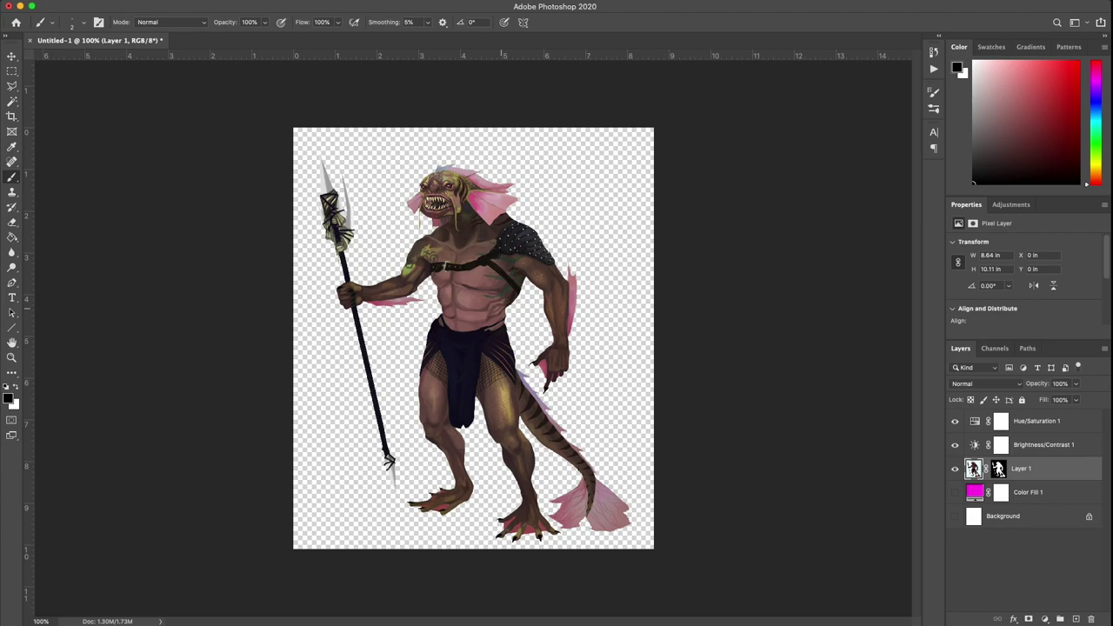
{"action": "key", "text": "super+shift+s"}
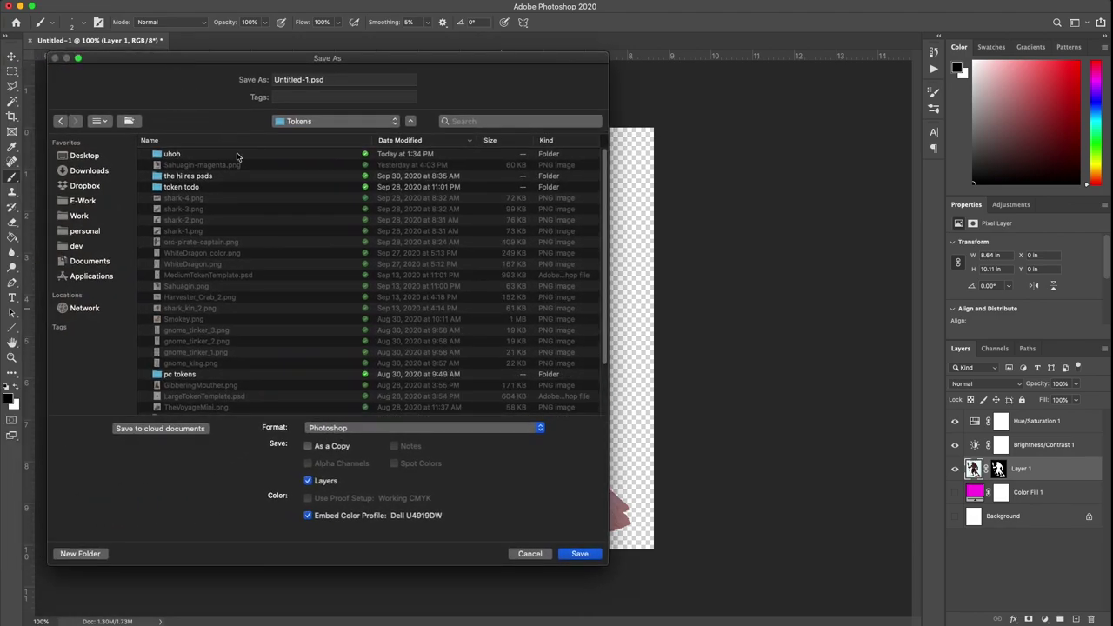
{"action": "left_click", "coordinate": [386, 428]}
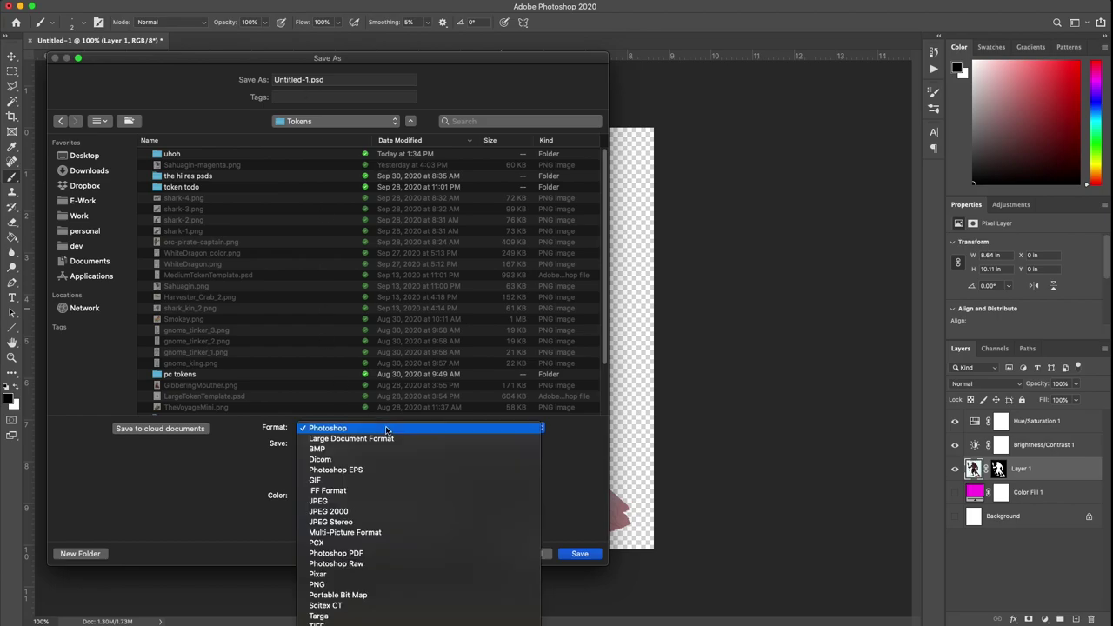
{"action": "left_click", "coordinate": [382, 584]}
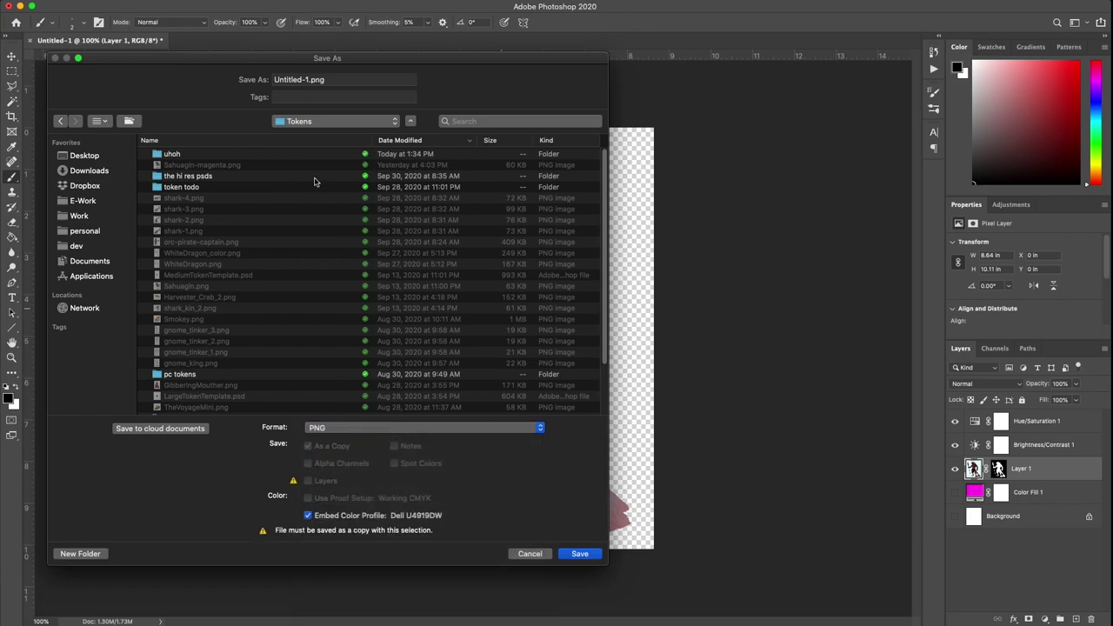
Step: Name the PNG copy SahaguinRaider and look through the existing files in the Tokens folder
{"action": "left_click", "coordinate": [300, 79]}
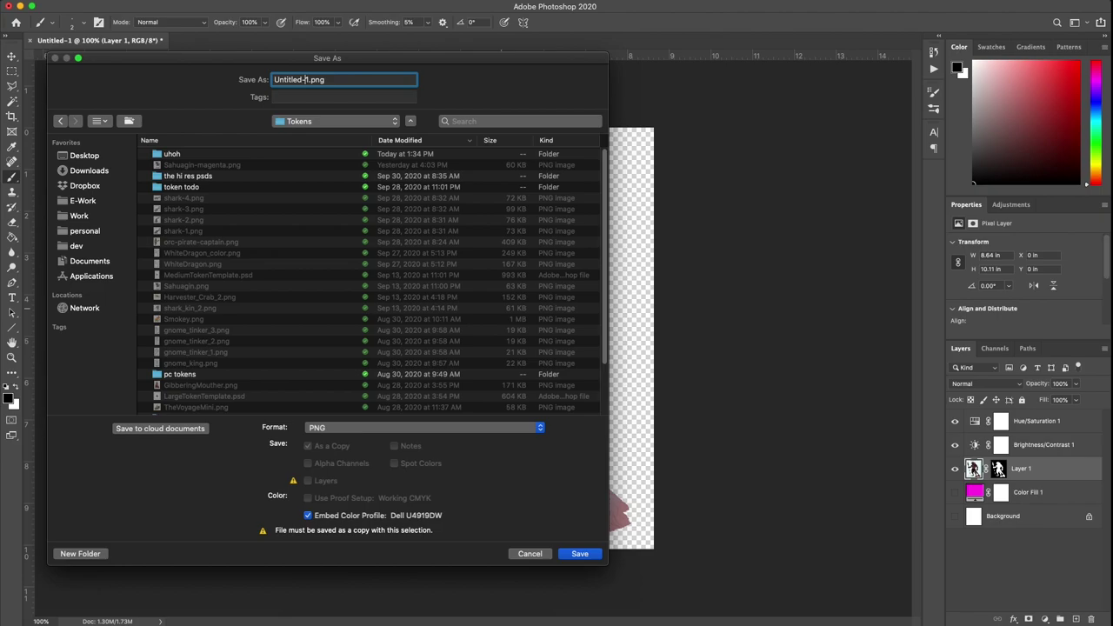
{"action": "key", "text": "super+shift+Left"}
{"action": "type", "text": "SahaguinRaider"}
{"action": "scroll", "coordinate": [243, 320], "scroll_direction": "down", "scroll_amount": 3}
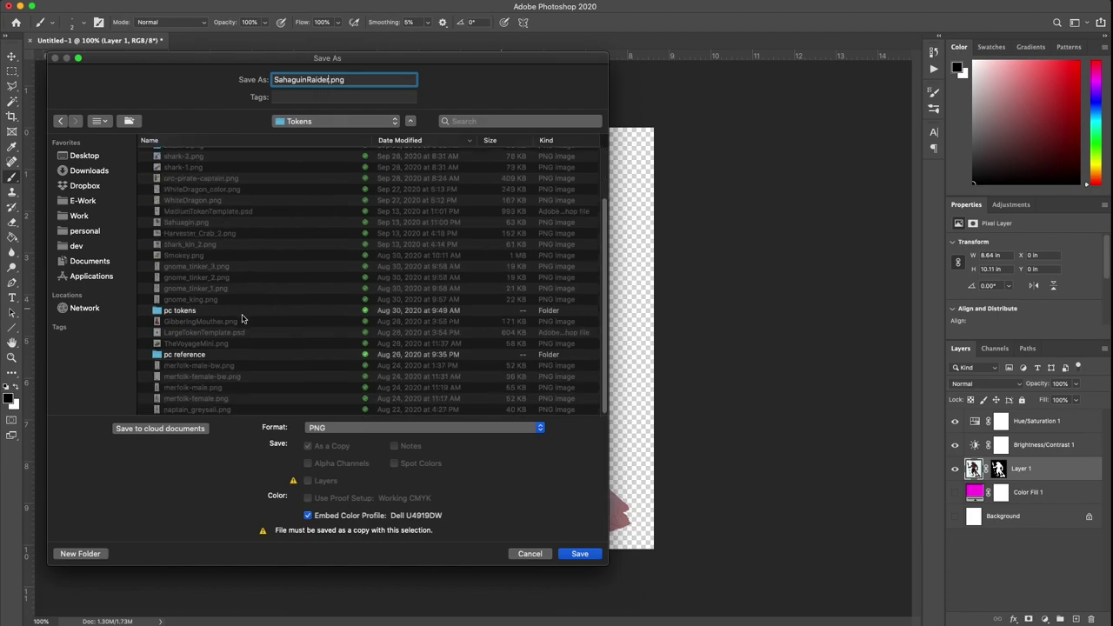
{"action": "scroll", "coordinate": [239, 374], "scroll_direction": "up", "scroll_amount": 3}
Step: Reuse the existing Sahuagin-magenta.png name with "magenta" replaced by "raider", and save the PNG copy
{"action": "left_click", "coordinate": [222, 169]}
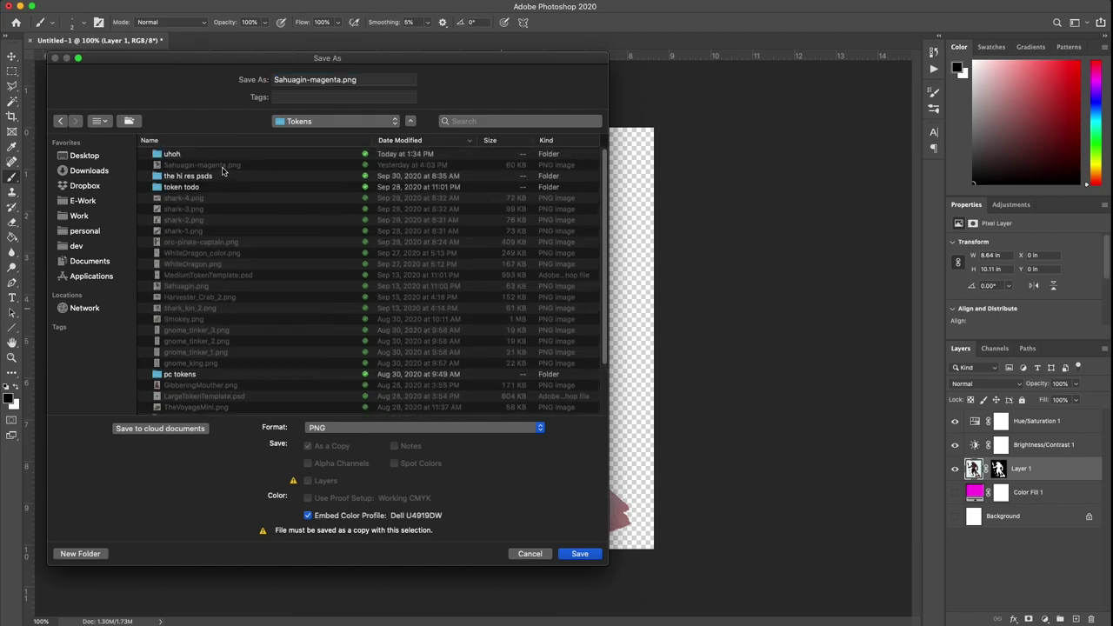
{"action": "left_click", "coordinate": [309, 79]}
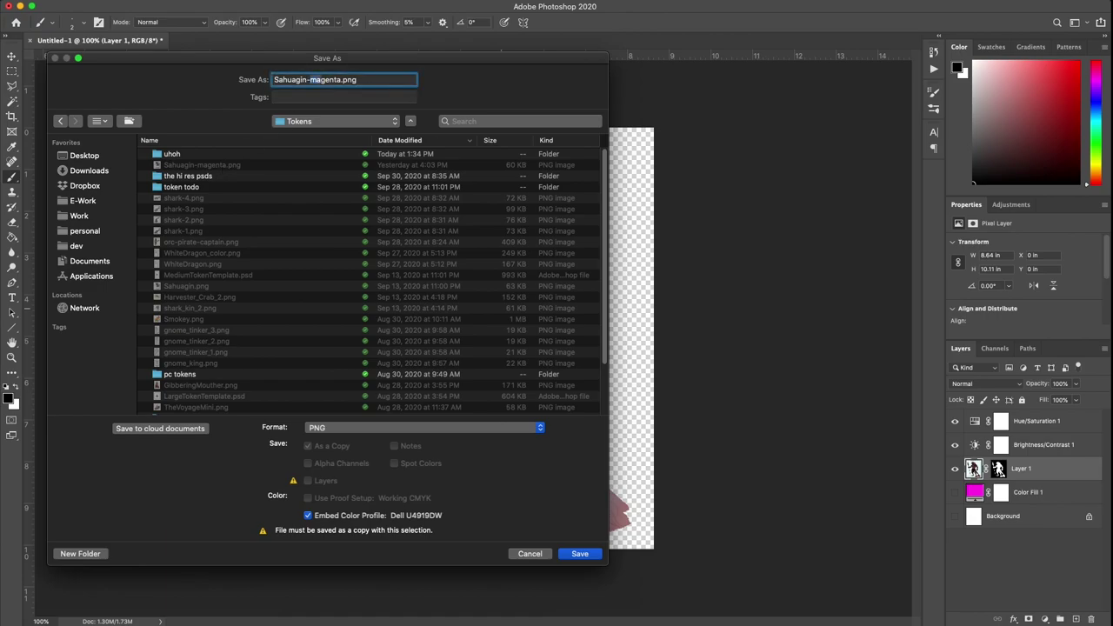
{"action": "type", "text": "raider"}
{"action": "left_click", "coordinate": [580, 554]}
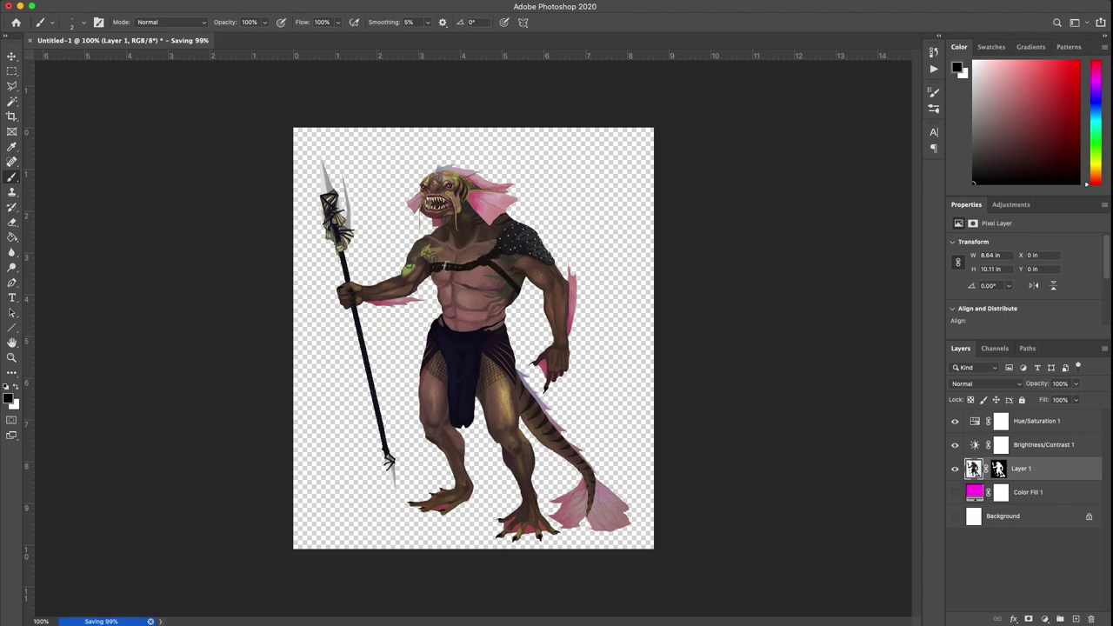
Step: Resize the whole image to 50 percent of its width and height, keeping the proportions linked
{"action": "key", "text": "alt+super+i"}
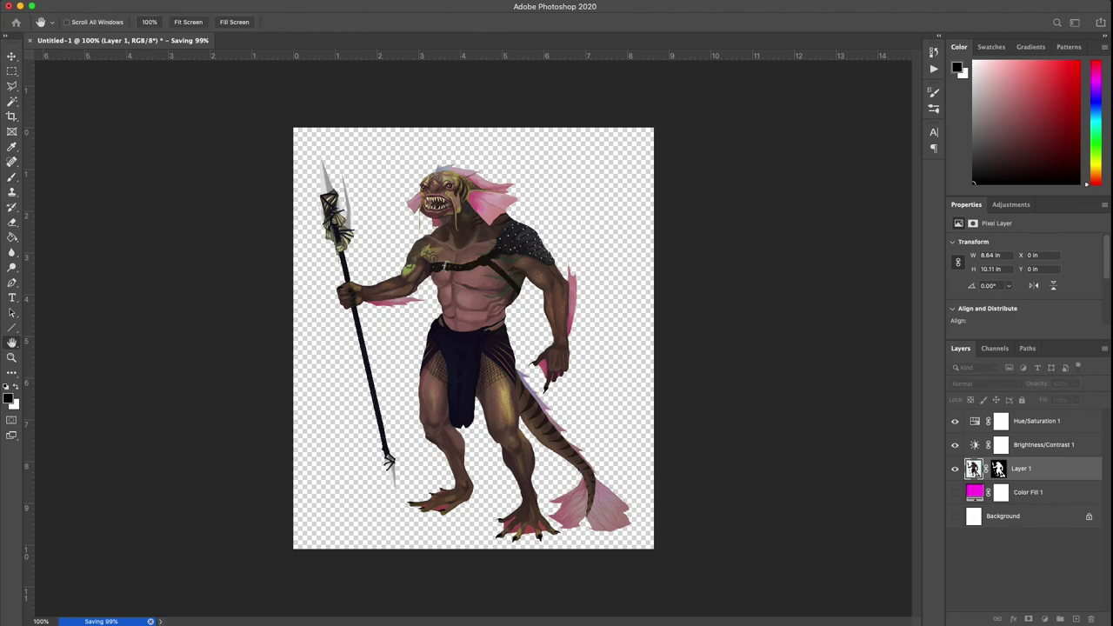
{"action": "left_click_drag", "start_coordinate": [392, 167], "coordinate": [402, 162]}
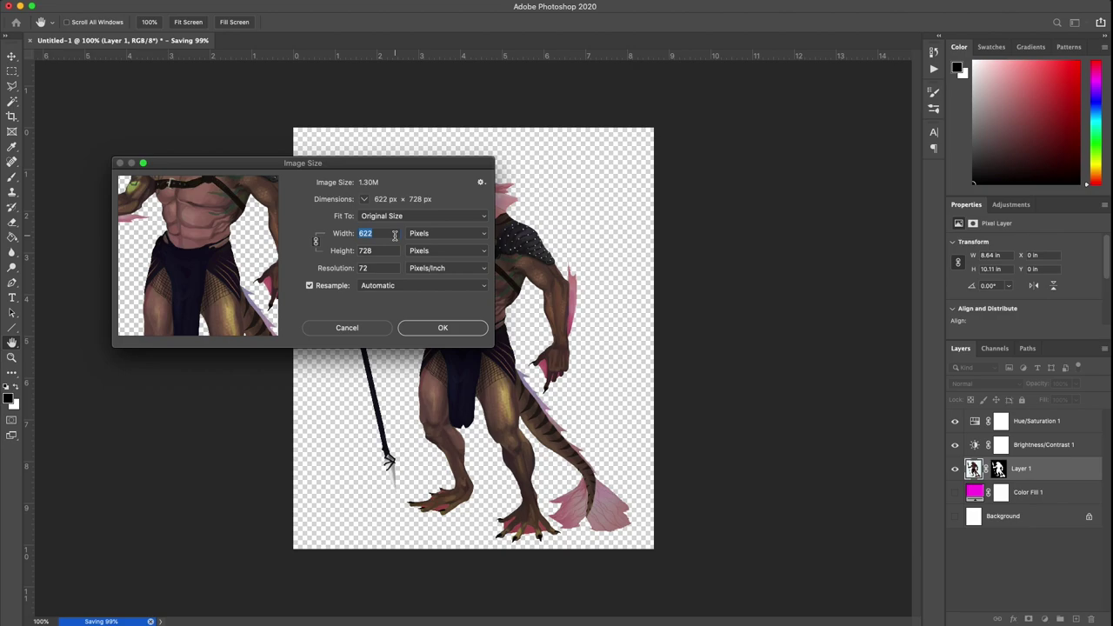
{"action": "left_click", "coordinate": [458, 234]}
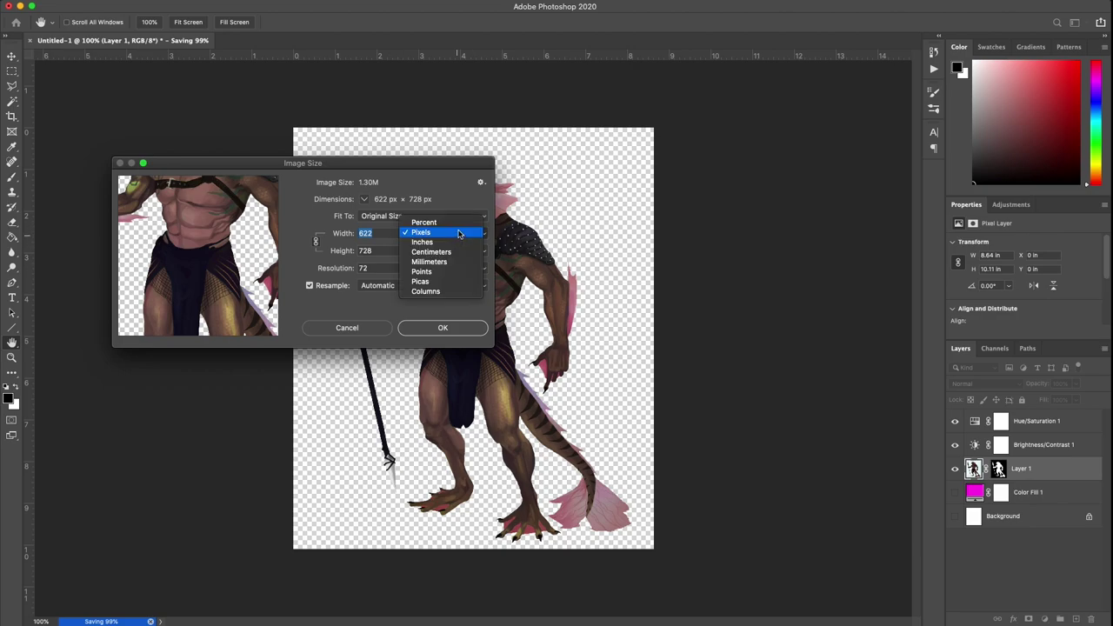
{"action": "left_click", "coordinate": [426, 223]}
{"action": "type", "text": "5"}
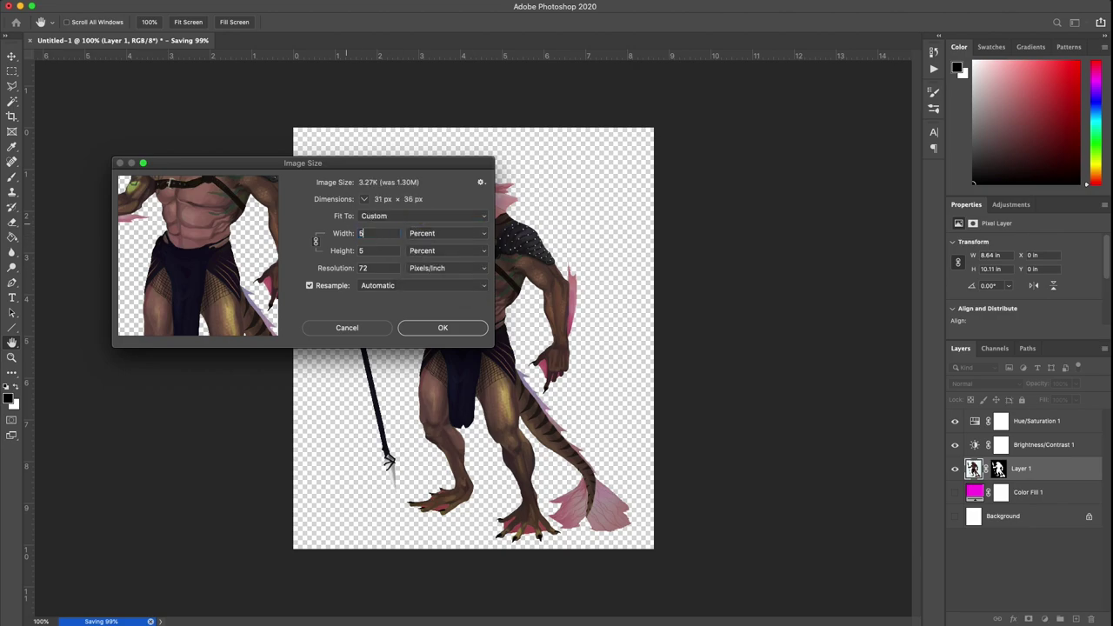
{"action": "type", "text": "0"}
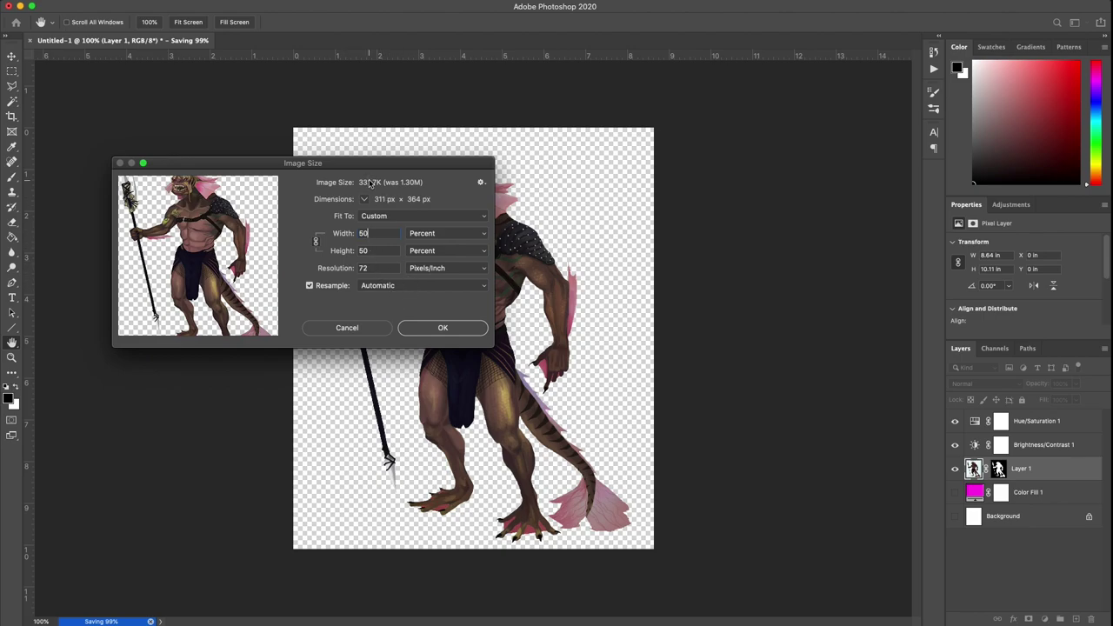
{"action": "left_click", "coordinate": [401, 185]}
{"action": "left_click", "coordinate": [417, 329]}
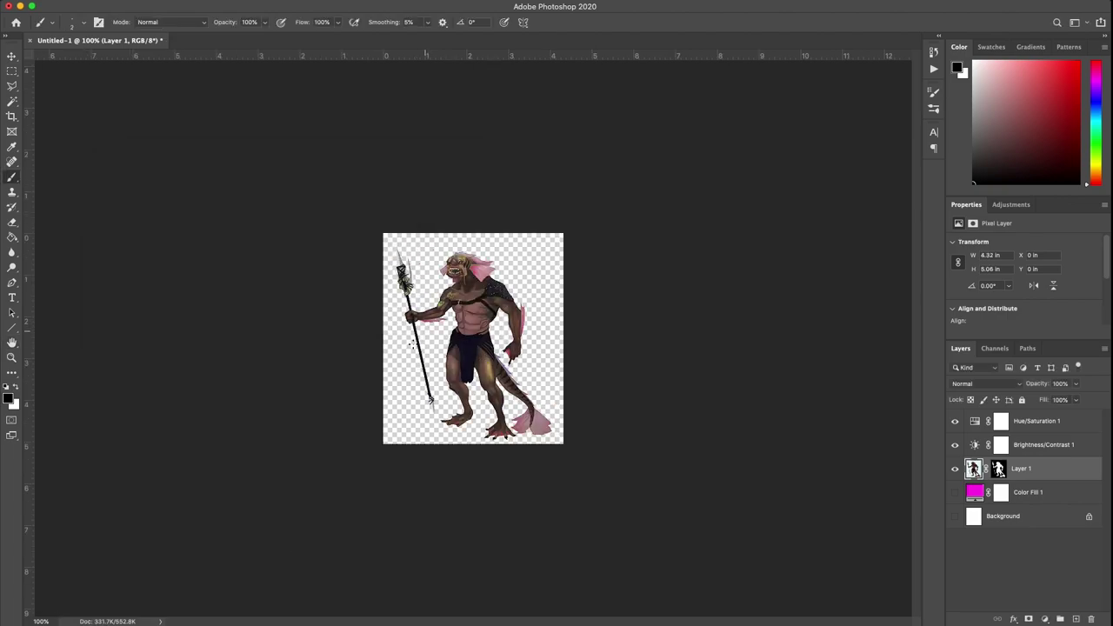
Step: Add an Outer Glow effect to Layer 1, keeping its white colour and 27% opacity
{"action": "key", "text": "super+plus"}
{"action": "key", "text": "super+plus"}
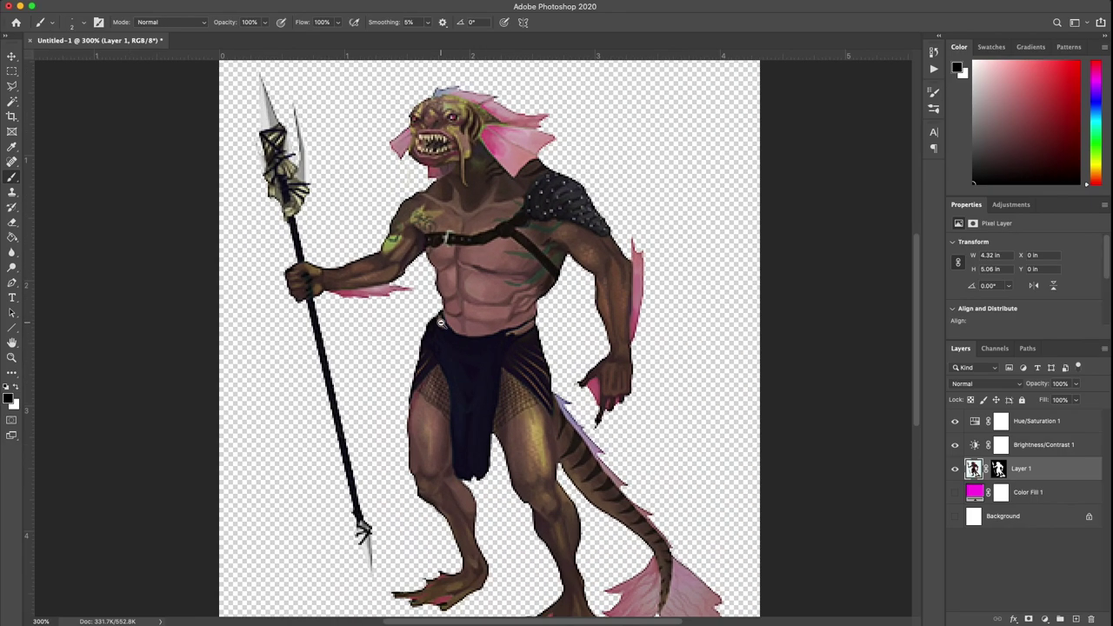
{"action": "key", "text": "super+minus"}
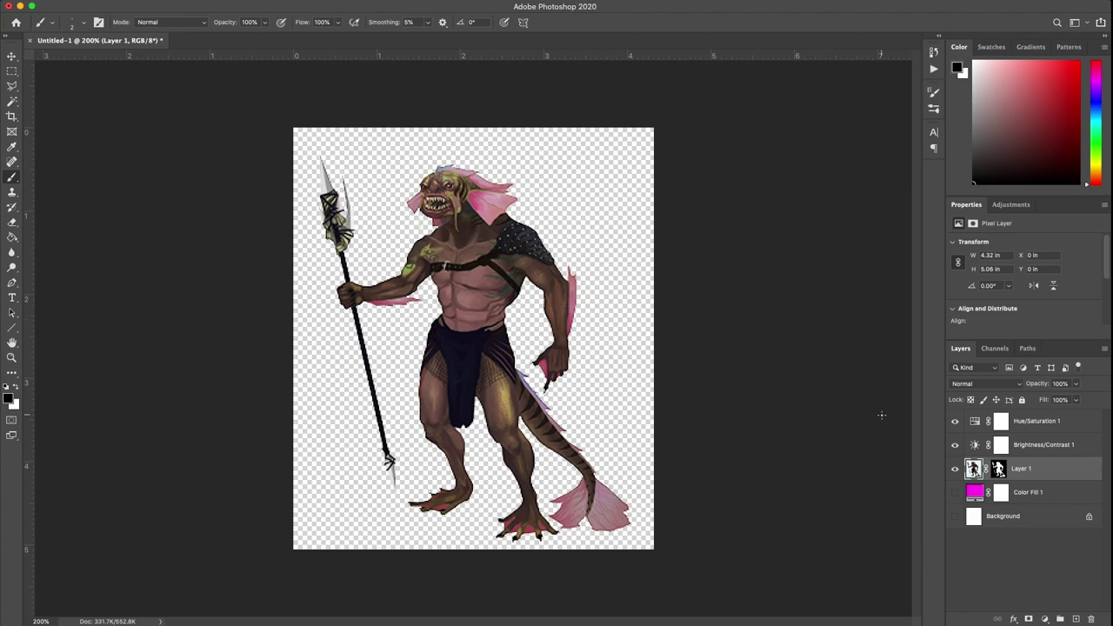
{"action": "right_click", "coordinate": [972, 470]}
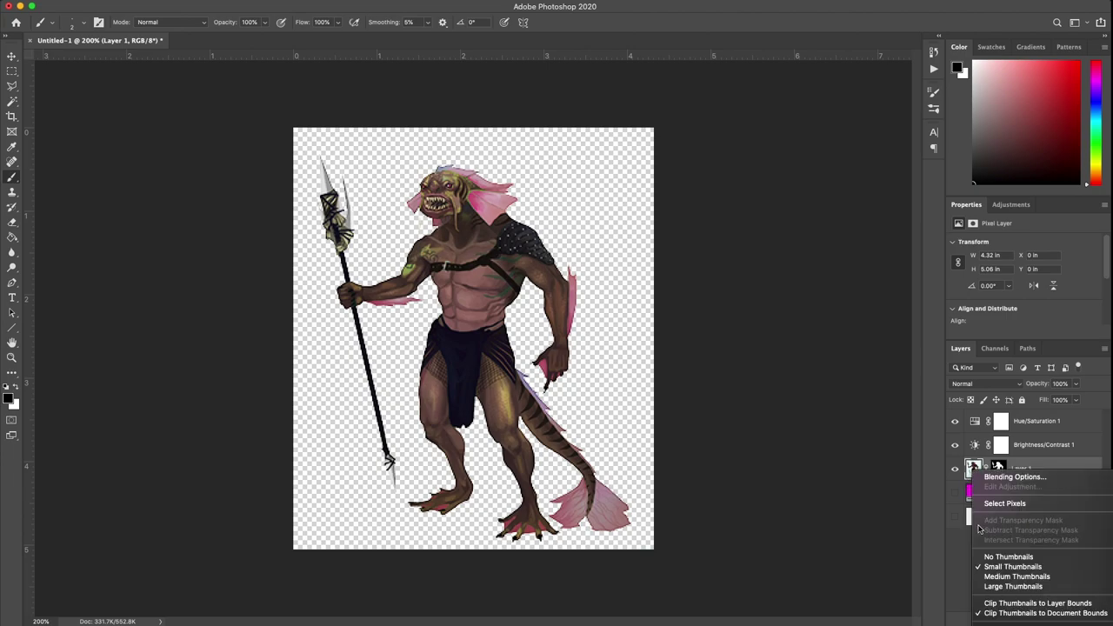
{"action": "left_click", "coordinate": [1000, 480]}
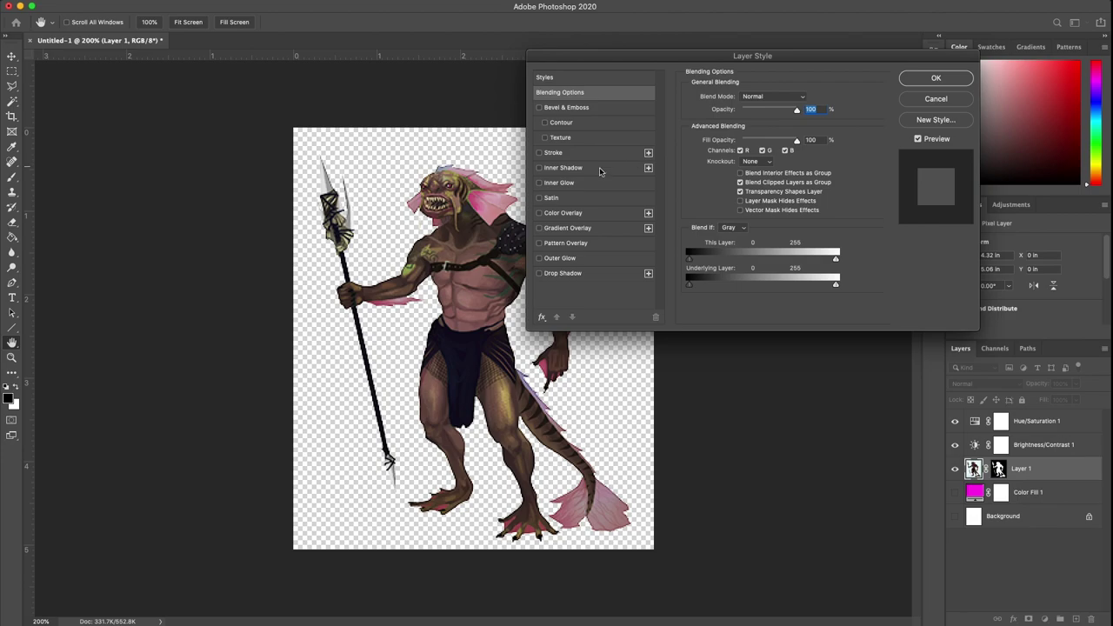
{"action": "left_click", "coordinate": [540, 259]}
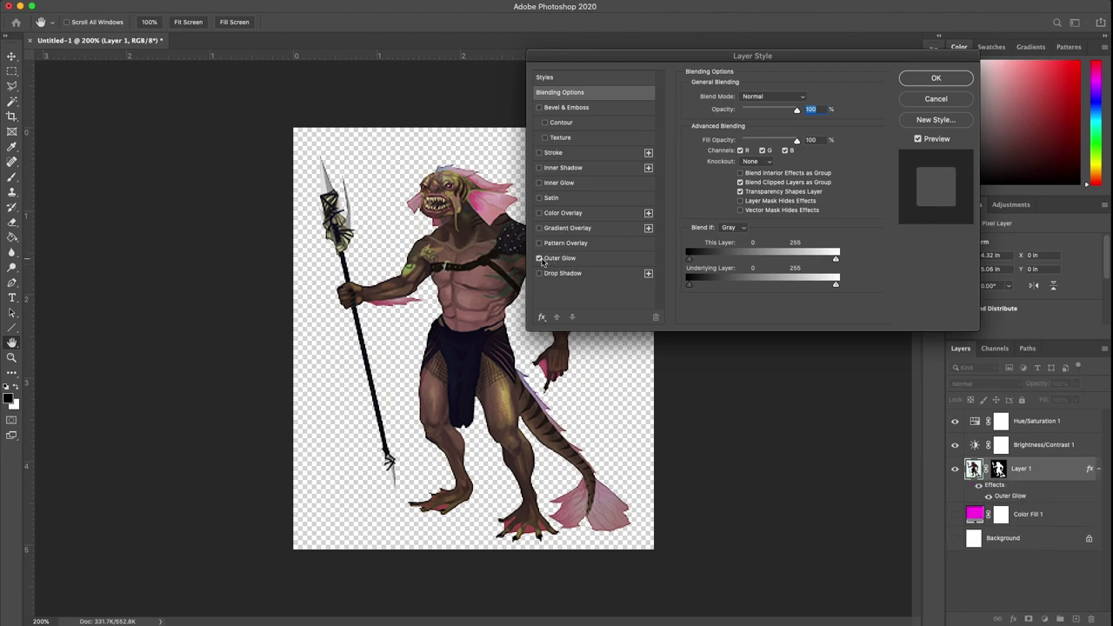
{"action": "left_click", "coordinate": [558, 261]}
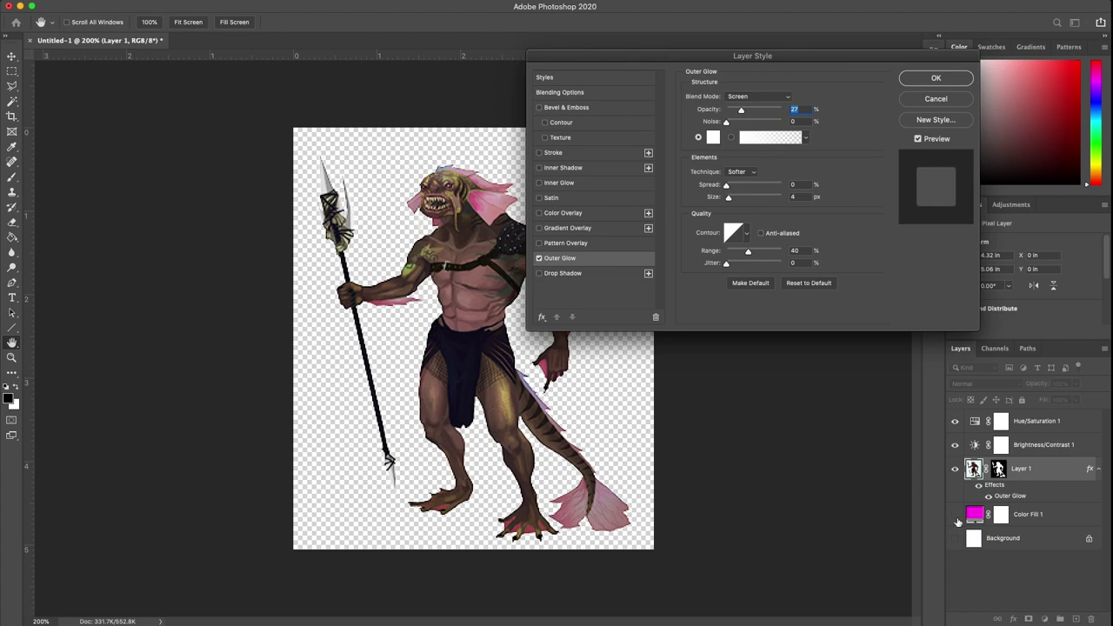
{"action": "left_click", "coordinate": [912, 80]}
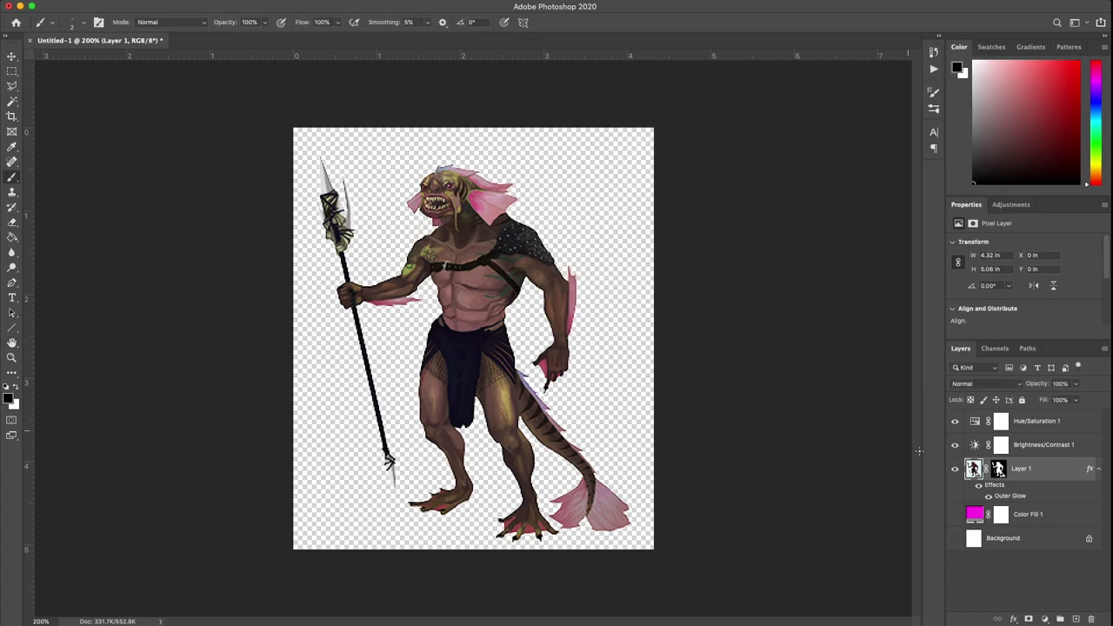
Step: Show the magenta Color Fill 1 layer and set Layer 1's Outer Glow to 6% spread and 7 px size
{"action": "left_click", "coordinate": [955, 515]}
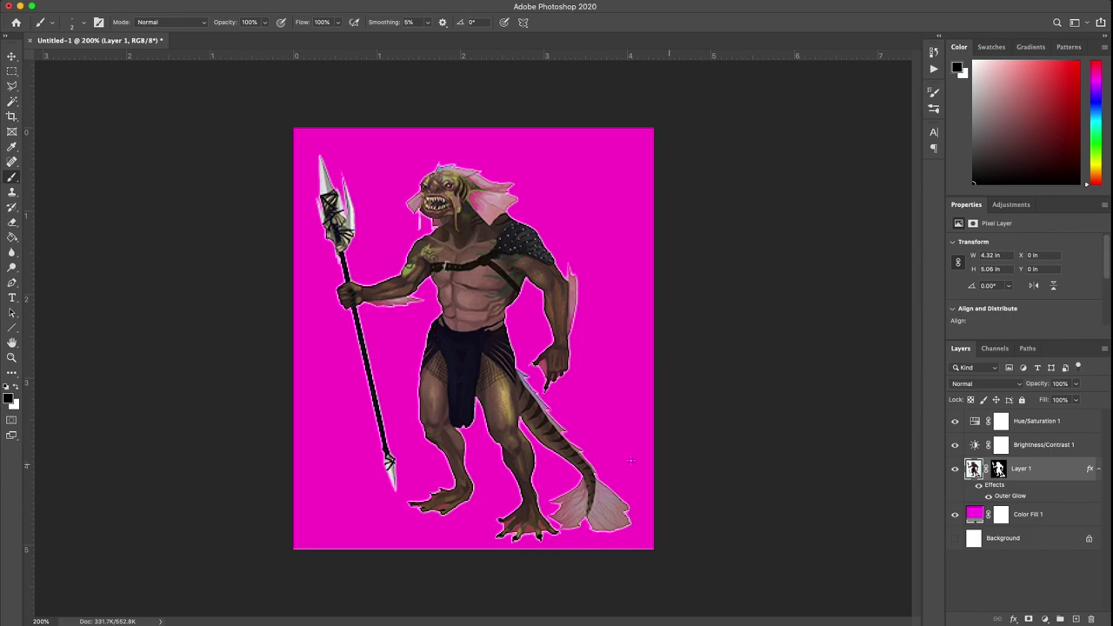
{"action": "double_click", "coordinate": [1055, 498]}
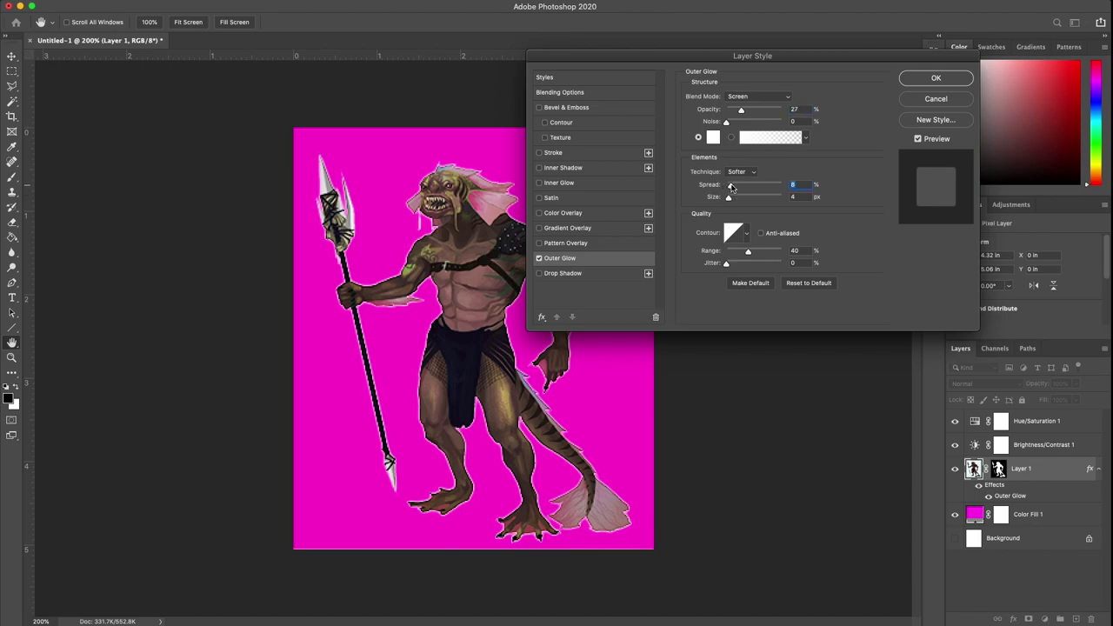
{"action": "left_click_drag", "start_coordinate": [733, 198], "coordinate": [732, 194]}
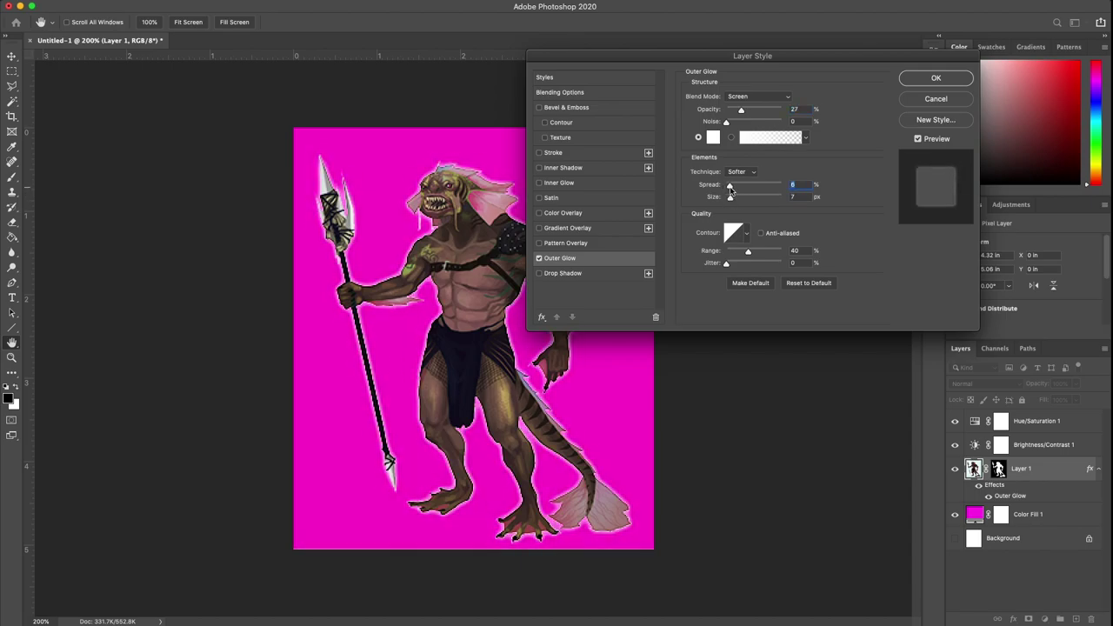
{"action": "left_click", "coordinate": [731, 187]}
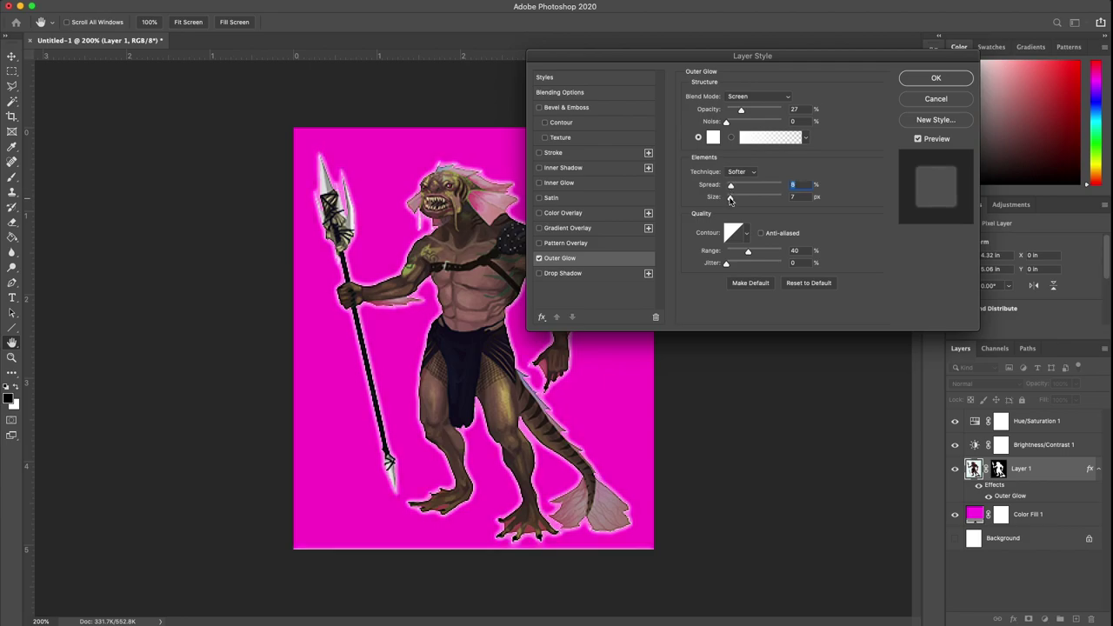
{"action": "left_click_drag", "start_coordinate": [731, 188], "coordinate": [731, 188]}
Step: Change the Outer Glow colour to a grey slightly darker than 888888, apply the effect, and hide the Color Fill 1 layer
{"action": "left_click", "coordinate": [715, 138]}
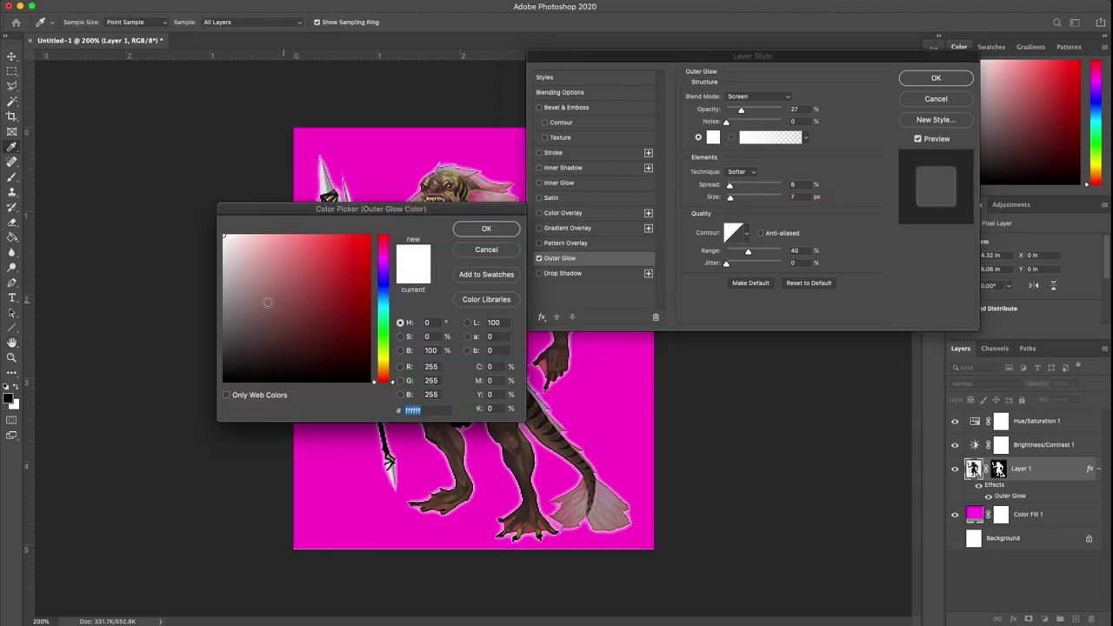
{"action": "type", "text": "888888"}
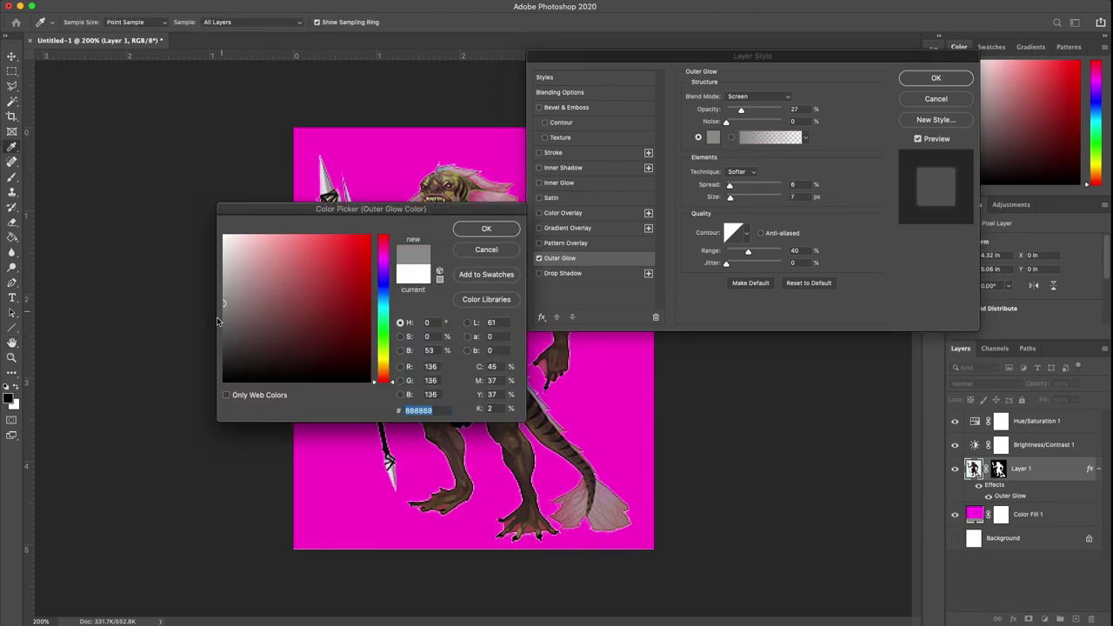
{"action": "left_click", "coordinate": [227, 309]}
{"action": "left_click", "coordinate": [486, 229]}
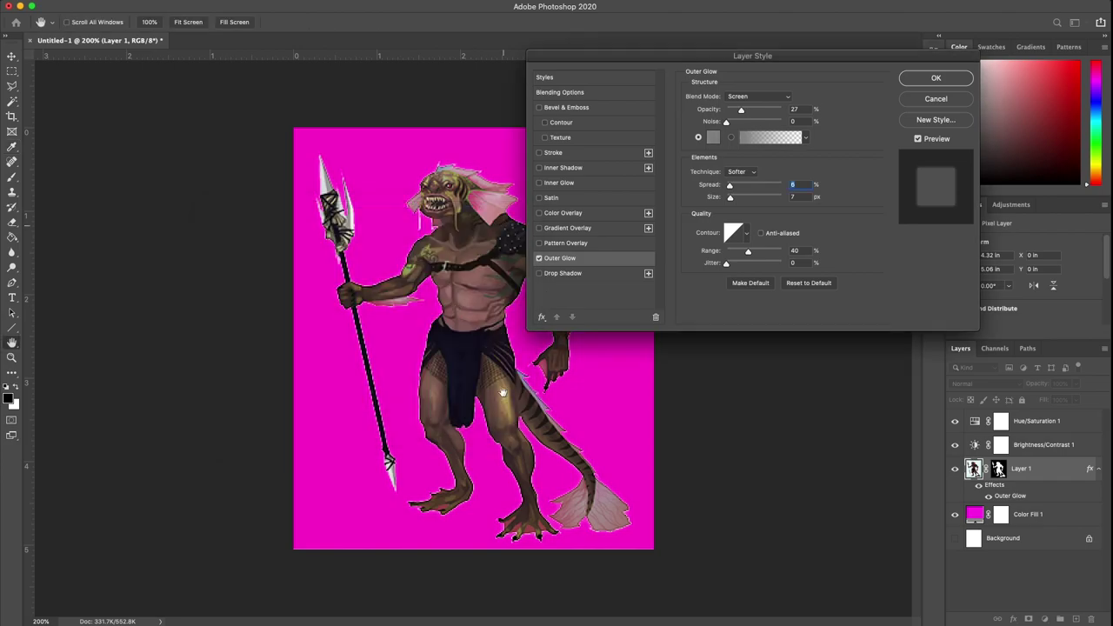
{"action": "left_click", "coordinate": [922, 84]}
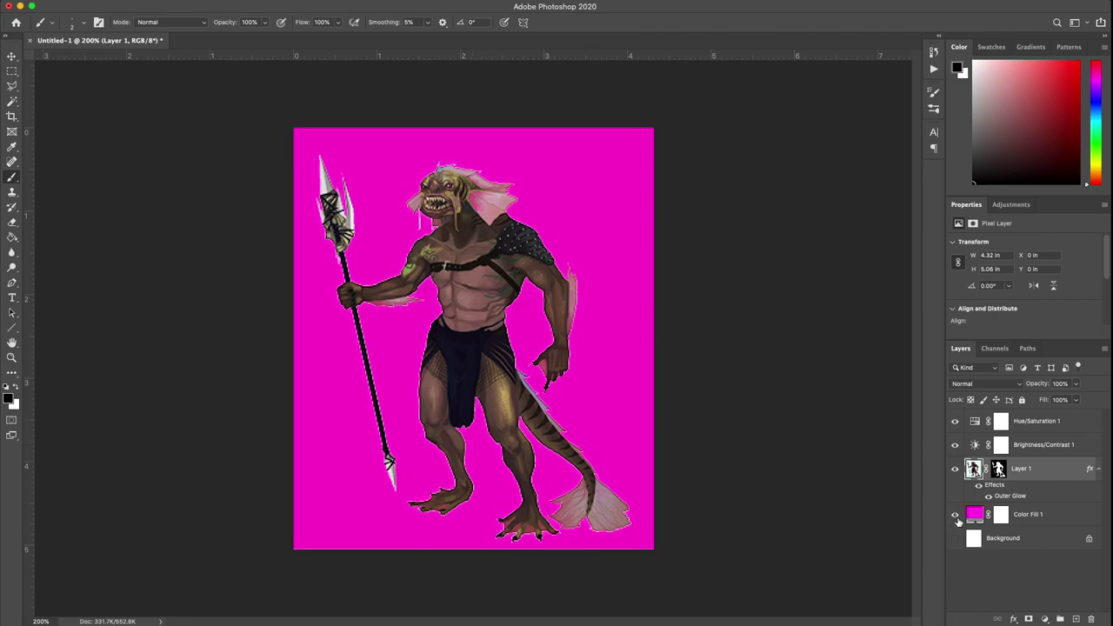
{"action": "left_click", "coordinate": [955, 515]}
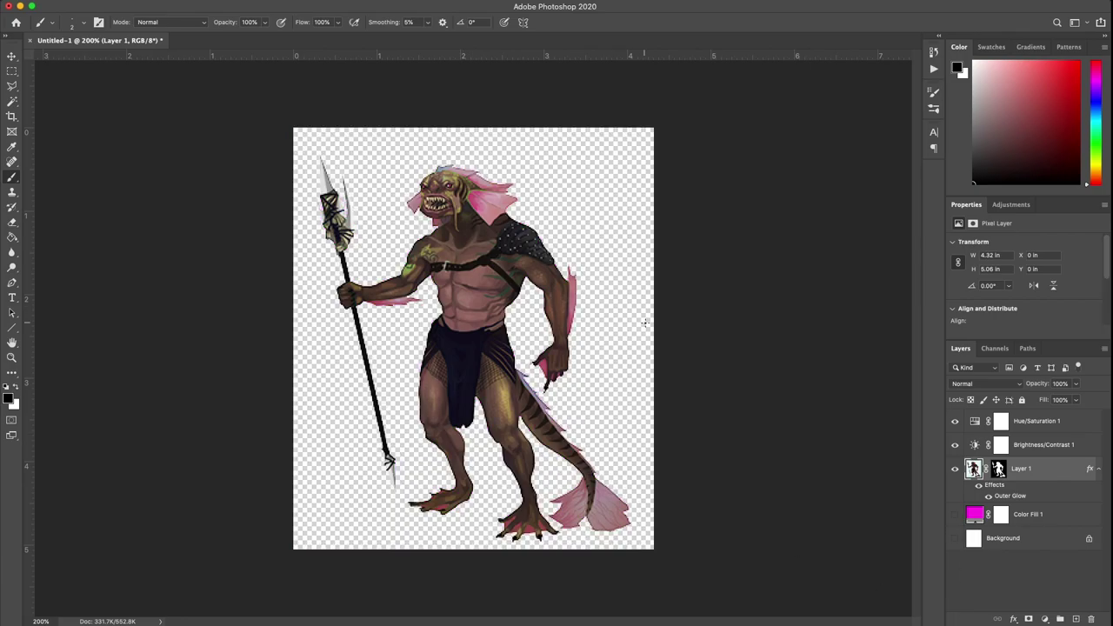
Step: Save the reduced image in the Tokens folder as Sahuagin-raider-small in PNG format
{"action": "key", "text": "super+s"}
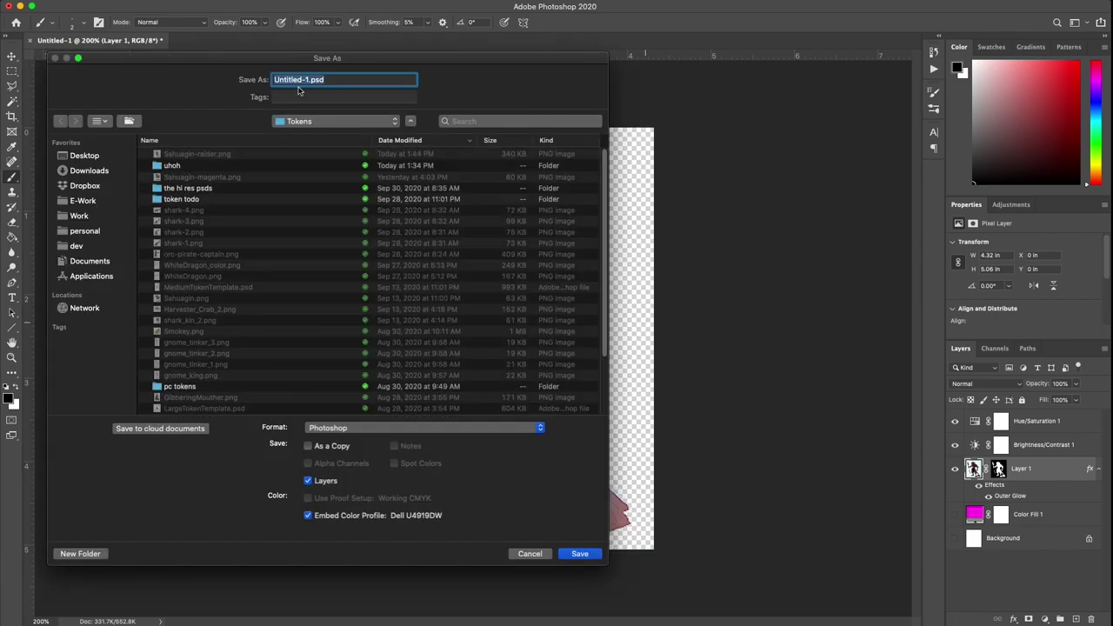
{"action": "left_click", "coordinate": [213, 155]}
{"action": "left_click", "coordinate": [331, 81]}
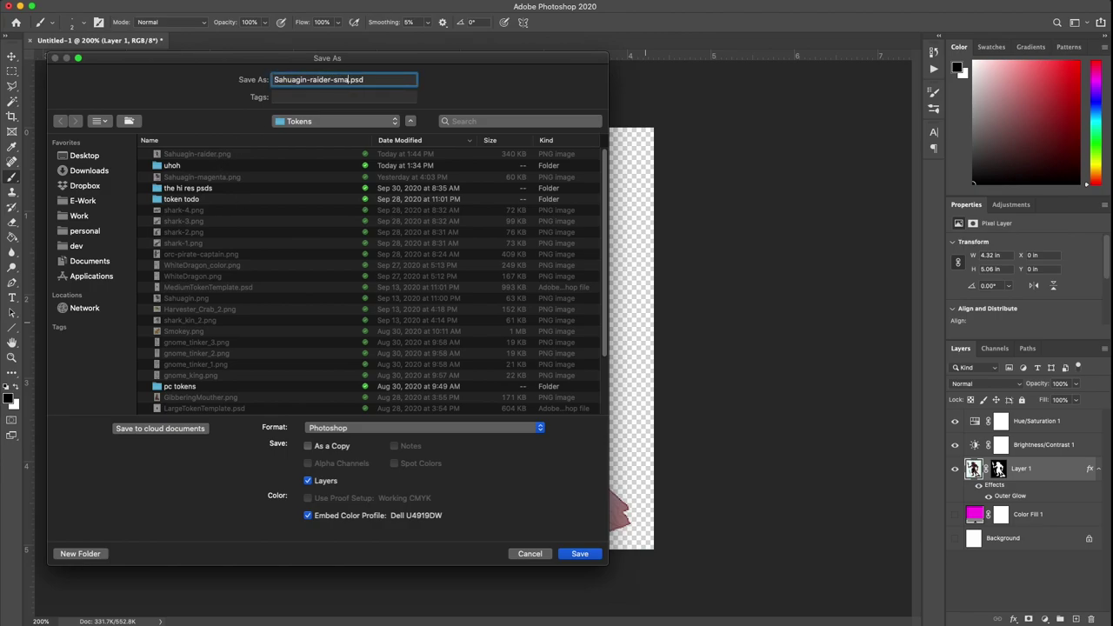
{"action": "left_click", "coordinate": [371, 431]}
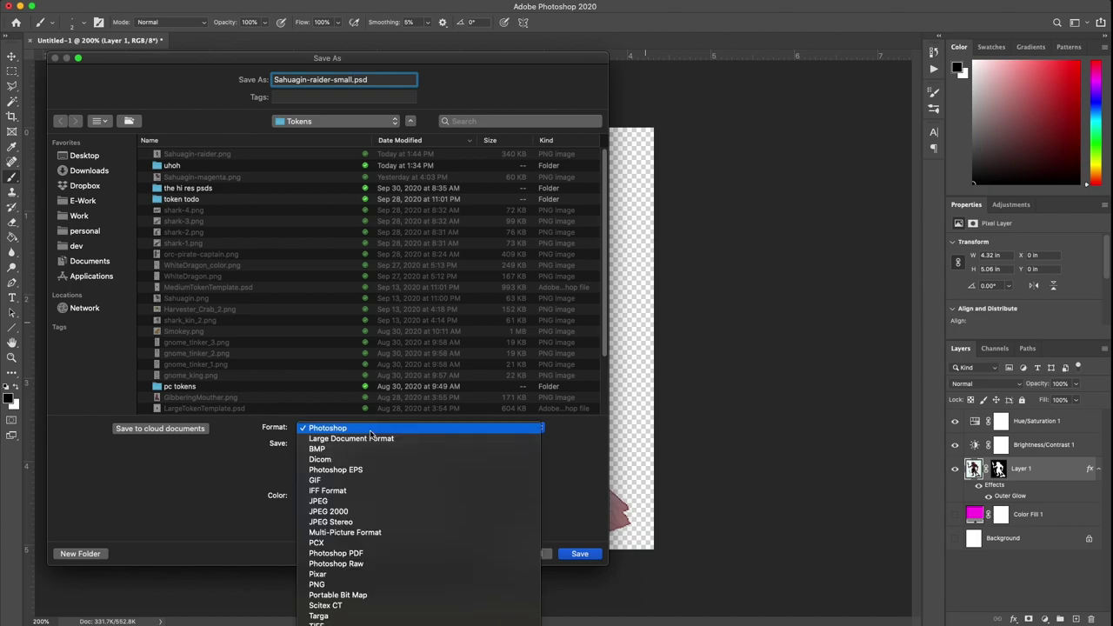
{"action": "left_click", "coordinate": [348, 584]}
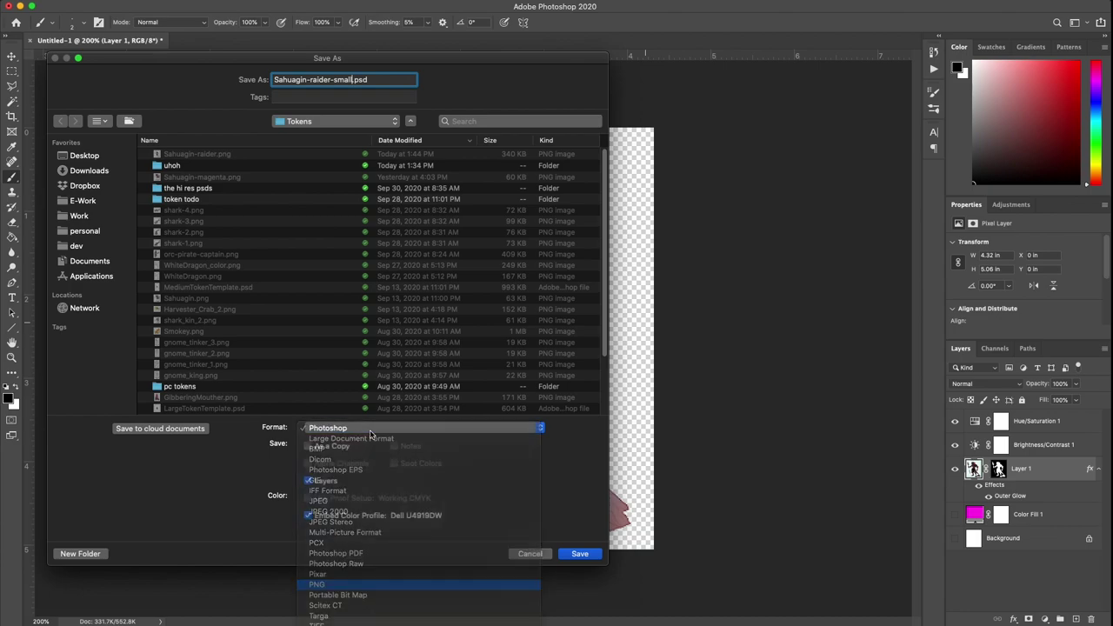
{"action": "left_click", "coordinate": [578, 554]}
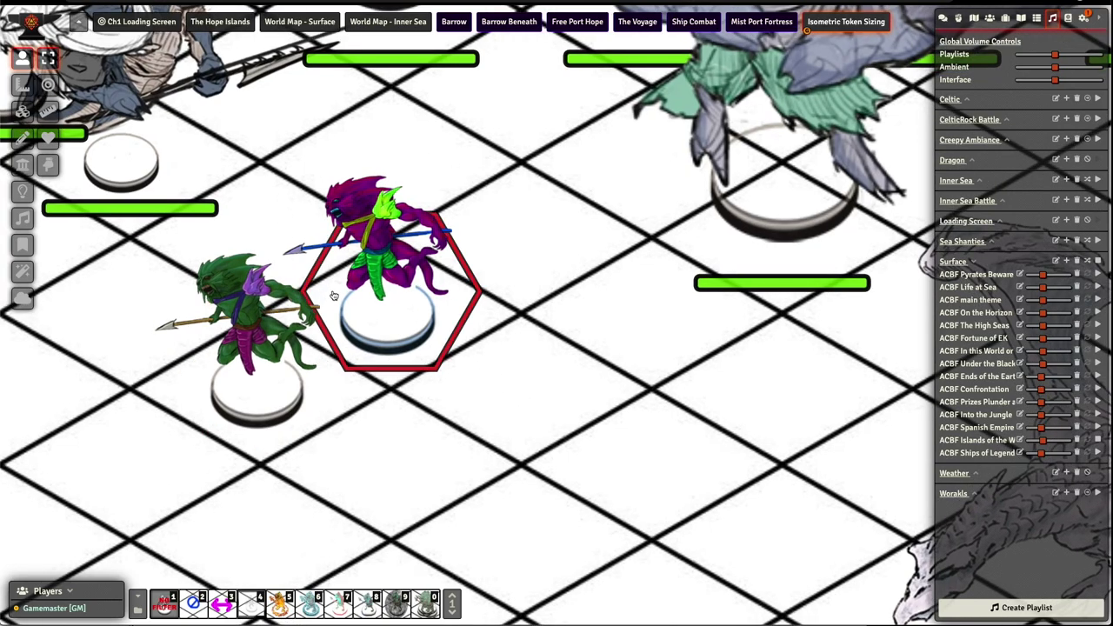
Step: Switch to the Foundry Virtual Tabletop scene and paste two copies of the purple Sahuagin token on neighbouring grid cells
{"action": "left_click_drag", "start_coordinate": [525, 444], "coordinate": [481, 426]}
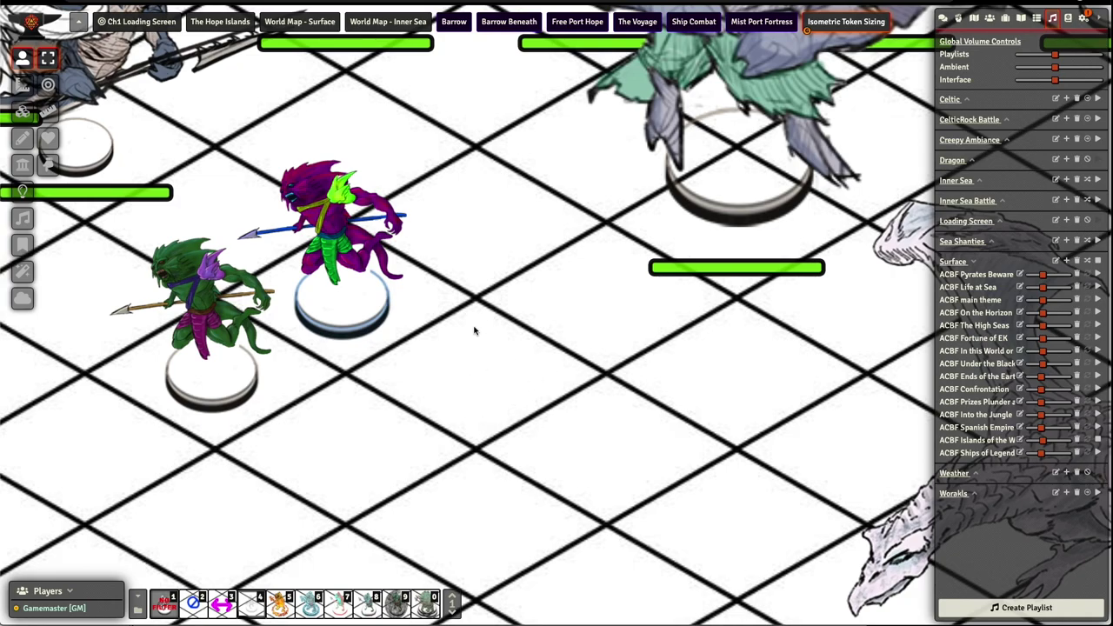
{"action": "left_click", "coordinate": [22, 58]}
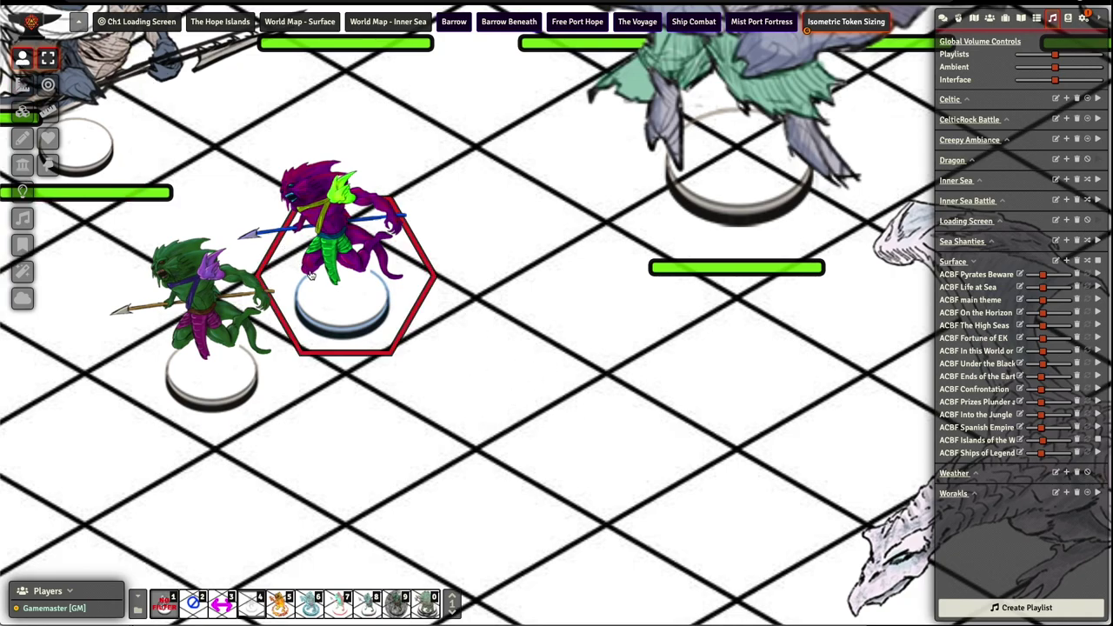
{"action": "left_click", "coordinate": [343, 300]}
{"action": "key", "text": "ctrl+c"}
{"action": "left_click", "coordinate": [484, 372]}
{"action": "key", "text": "ctrl+v"}
{"action": "key", "text": "ctrl+v"}
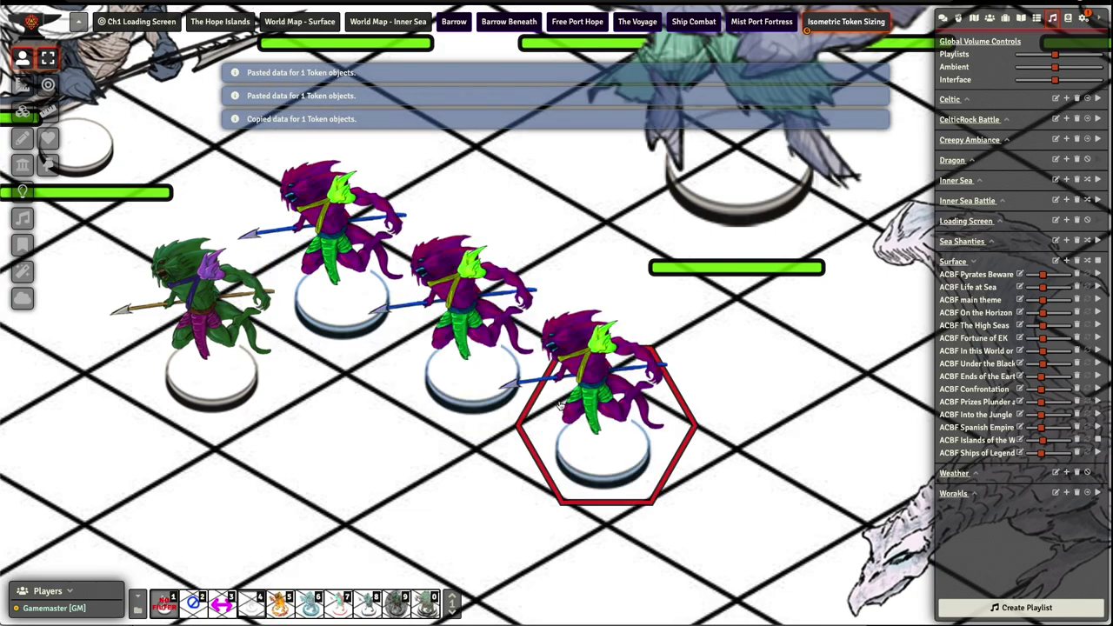
Step: Open the image settings in the middle purple Sahuagin token's configuration and start browsing for its image file
{"action": "left_click", "coordinate": [469, 377]}
{"action": "double_click", "coordinate": [469, 377]}
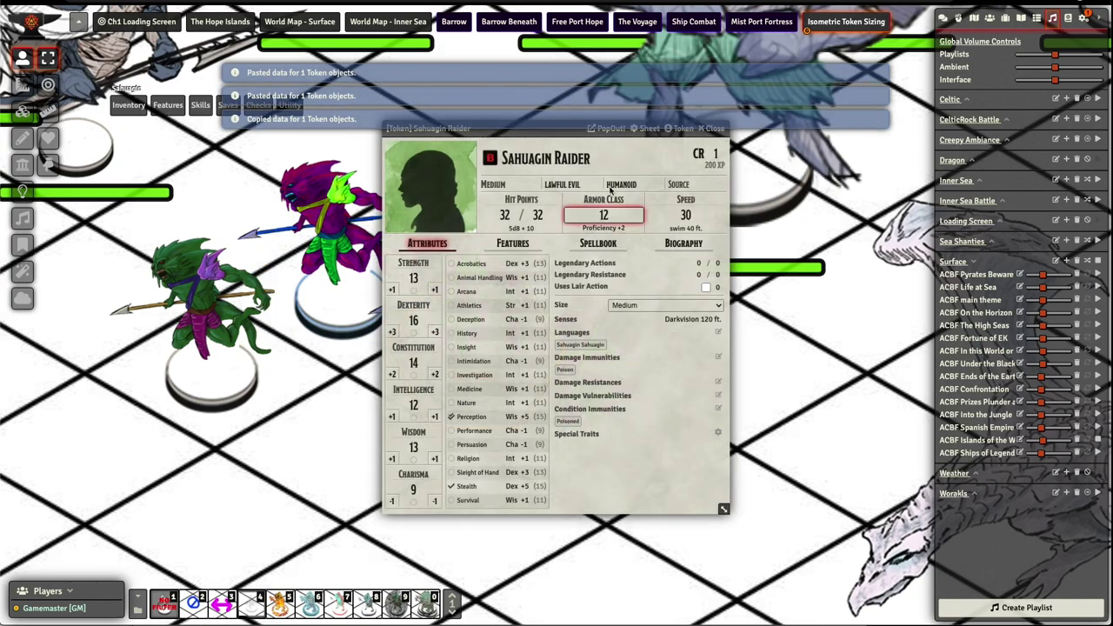
{"action": "left_click", "coordinate": [680, 128]}
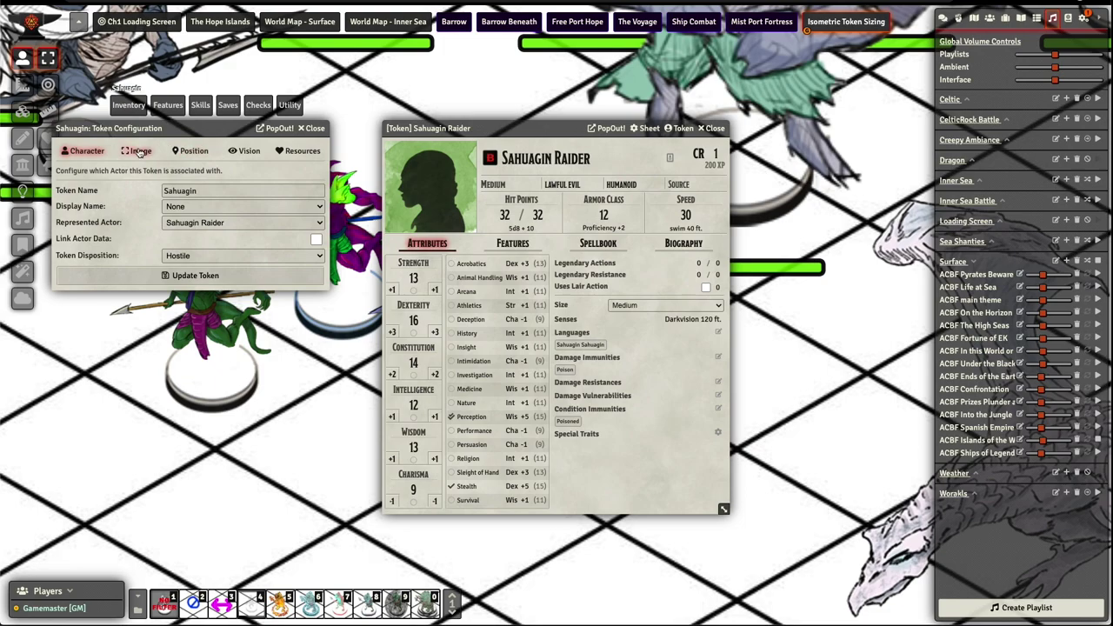
{"action": "left_click", "coordinate": [141, 152]}
{"action": "left_click", "coordinate": [313, 191]}
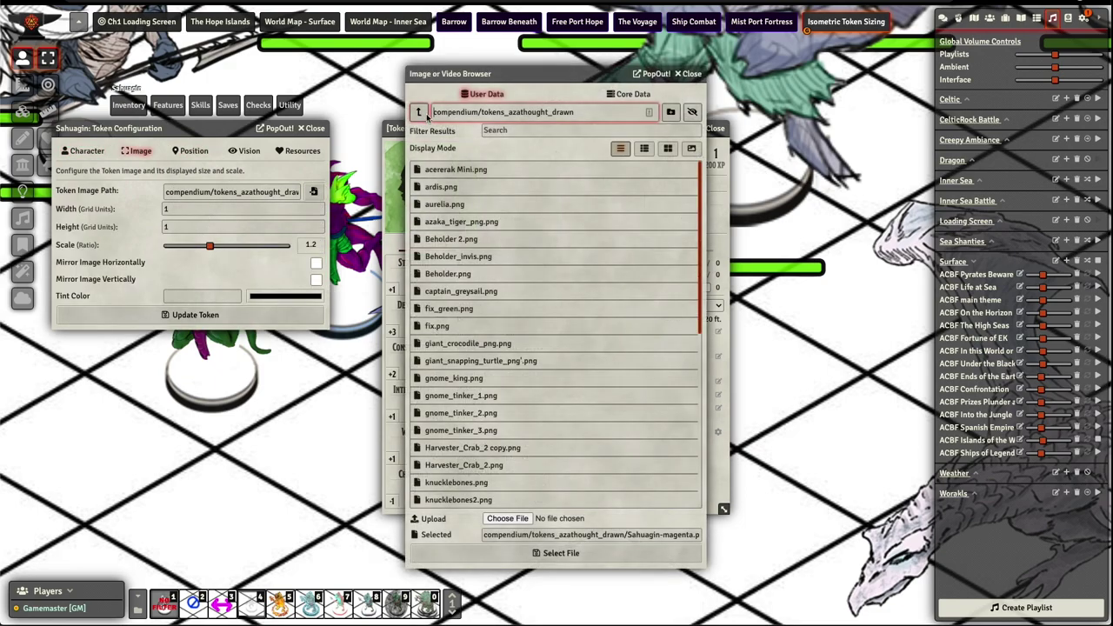
Step: Assign Sahuagin-raider.png from the compendium/tokens_wotc_rip folder as the middle token's image, update the token, and close its character sheet
{"action": "left_click", "coordinate": [421, 113]}
{"action": "scroll", "coordinate": [492, 435], "scroll_direction": "down", "scroll_amount": 1}
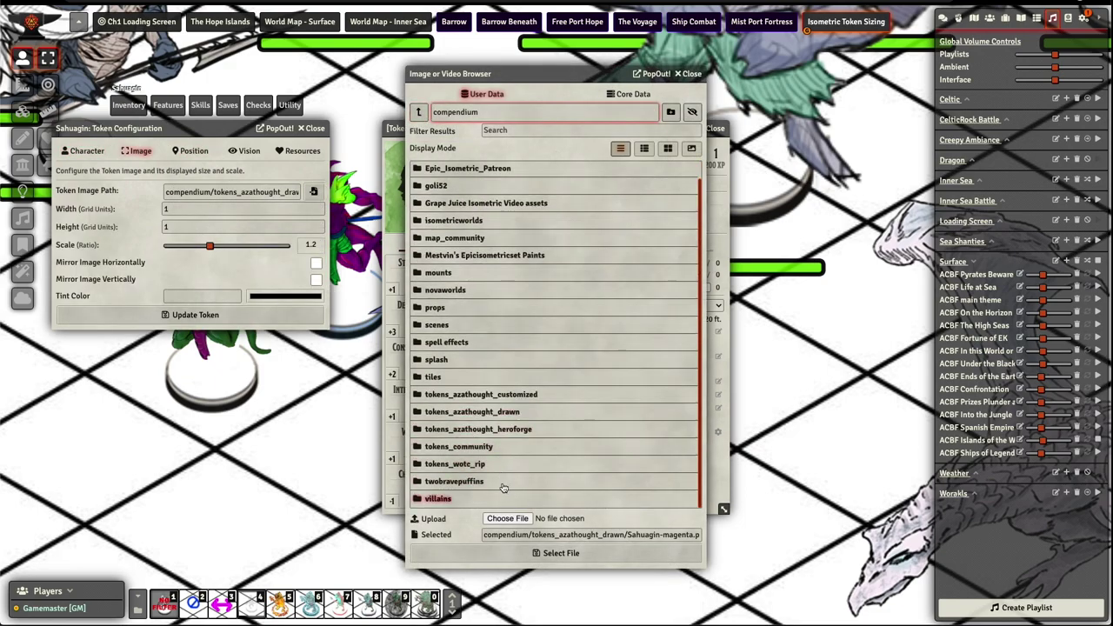
{"action": "left_click", "coordinate": [454, 463]}
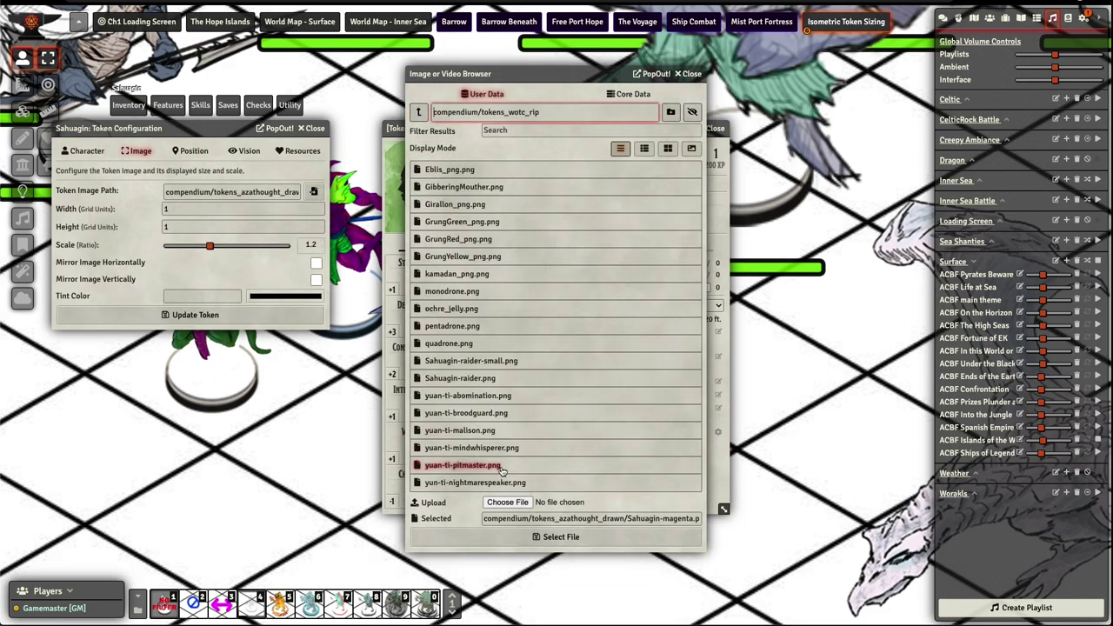
{"action": "left_click", "coordinate": [491, 379]}
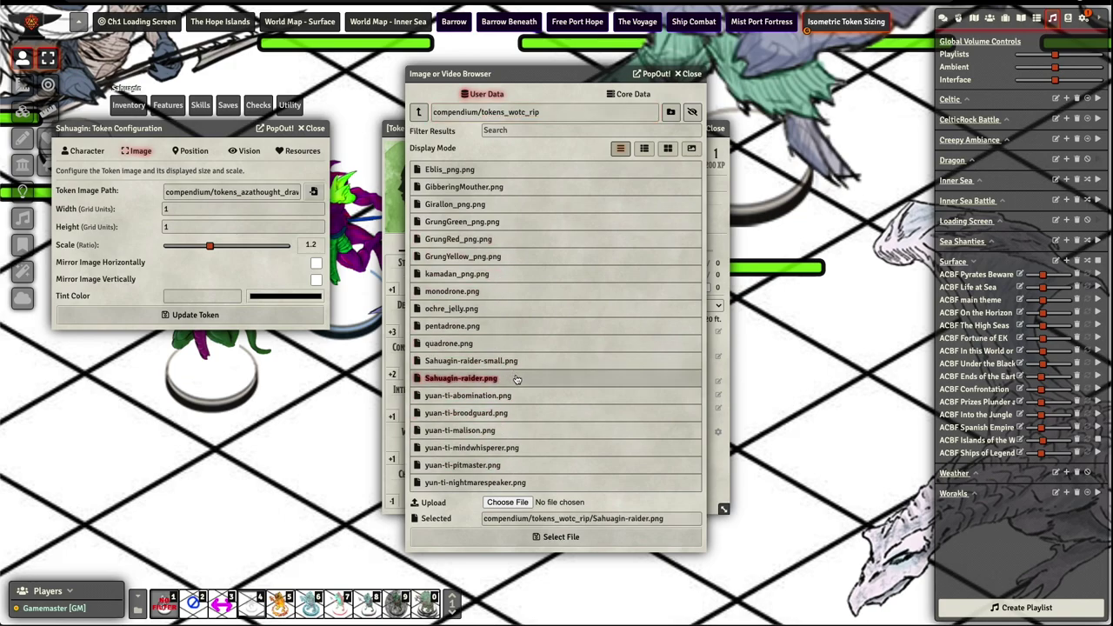
{"action": "left_click", "coordinate": [557, 537]}
{"action": "left_click", "coordinate": [195, 315]}
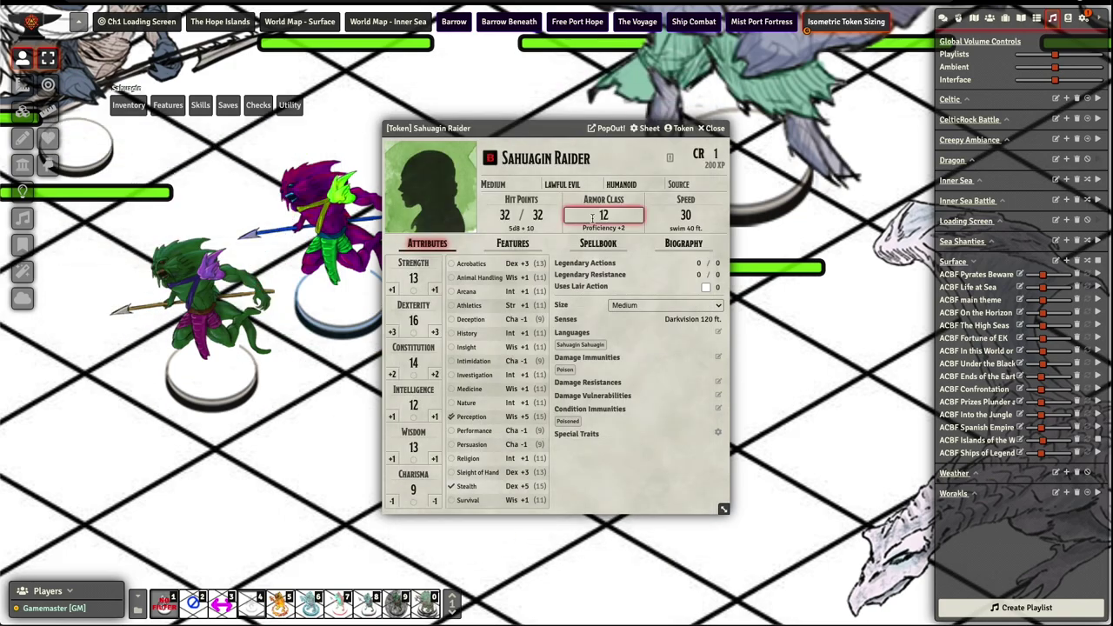
{"action": "left_click", "coordinate": [711, 128]}
Step: Delete the purple Sahuagin token beside the raider token, and paste a copy of the raider token on that grid cell
{"action": "double_click", "coordinate": [587, 442]}
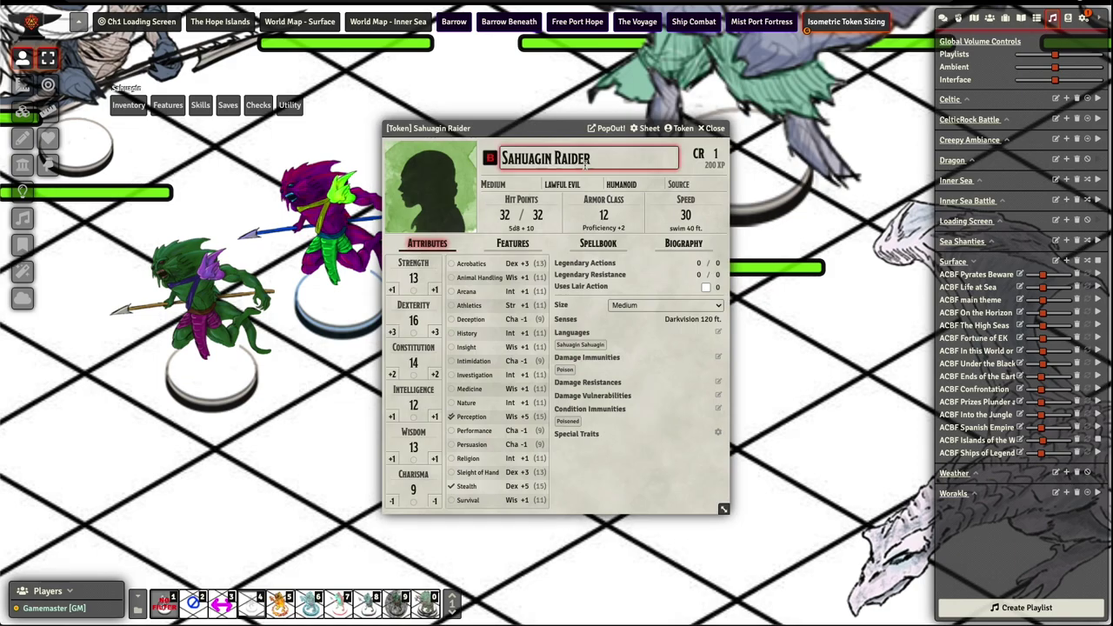
{"action": "left_click", "coordinate": [709, 129]}
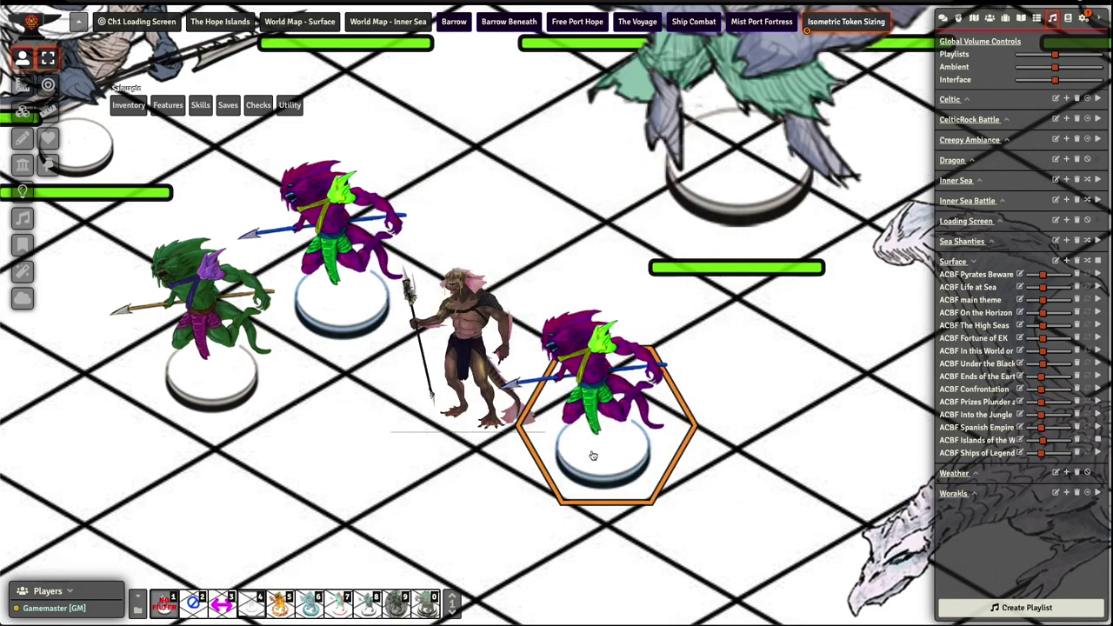
{"action": "key", "text": "Delete"}
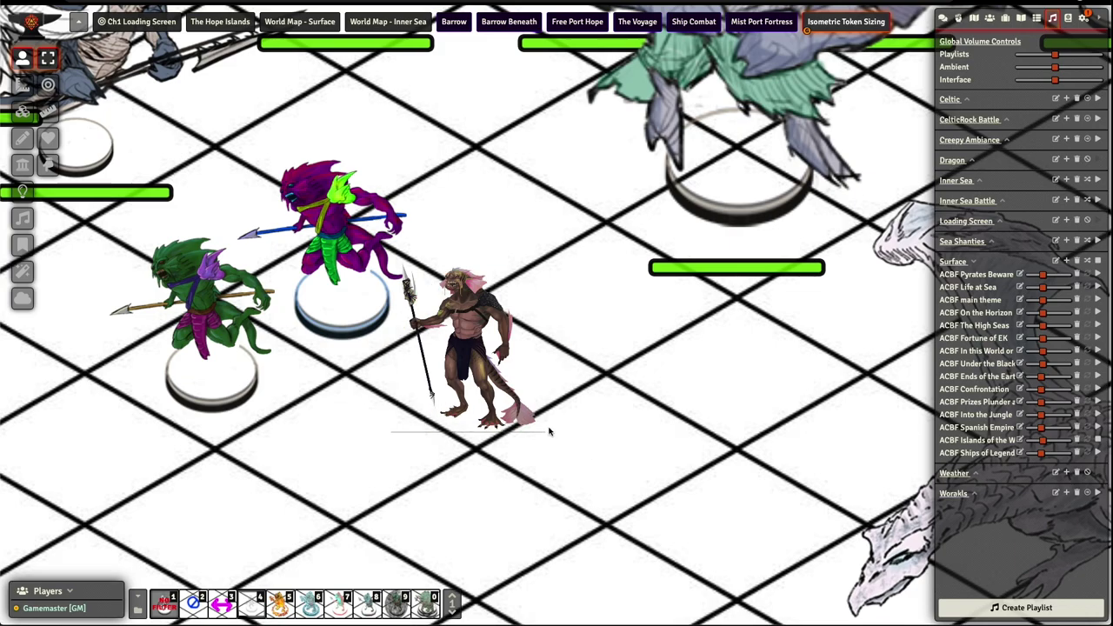
{"action": "left_click", "coordinate": [533, 418]}
{"action": "key", "text": "ctrl+c"}
{"action": "key", "text": "ctrl+v"}
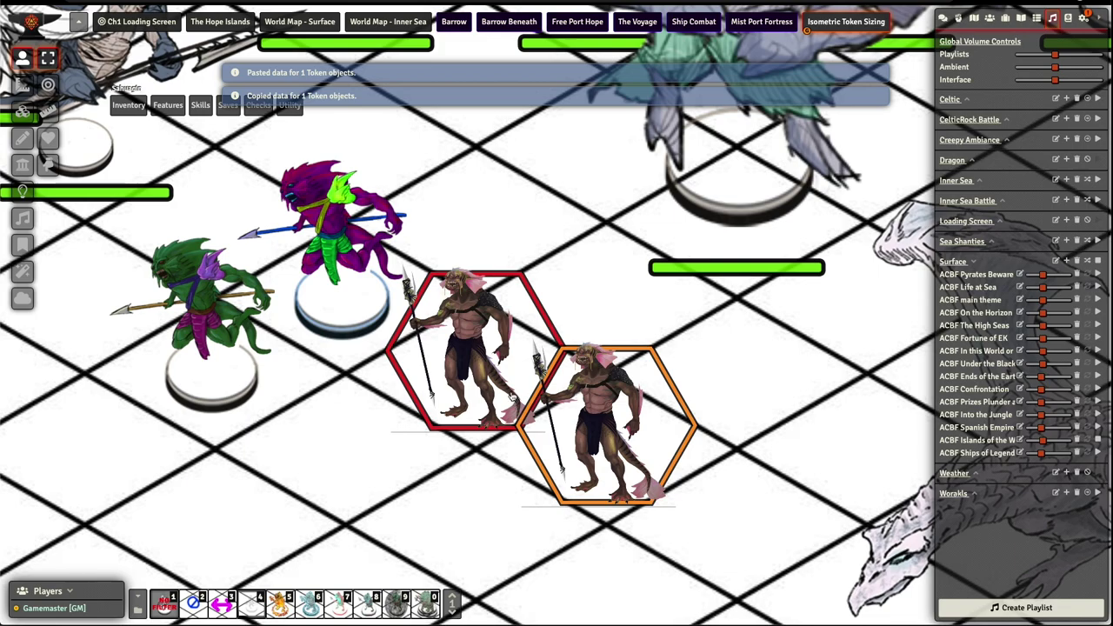
Step: Set the copied raider token's image path to the tokens_wotc_rip/Sahuagin-raider-small.png file and update the token
{"action": "double_click", "coordinate": [597, 448]}
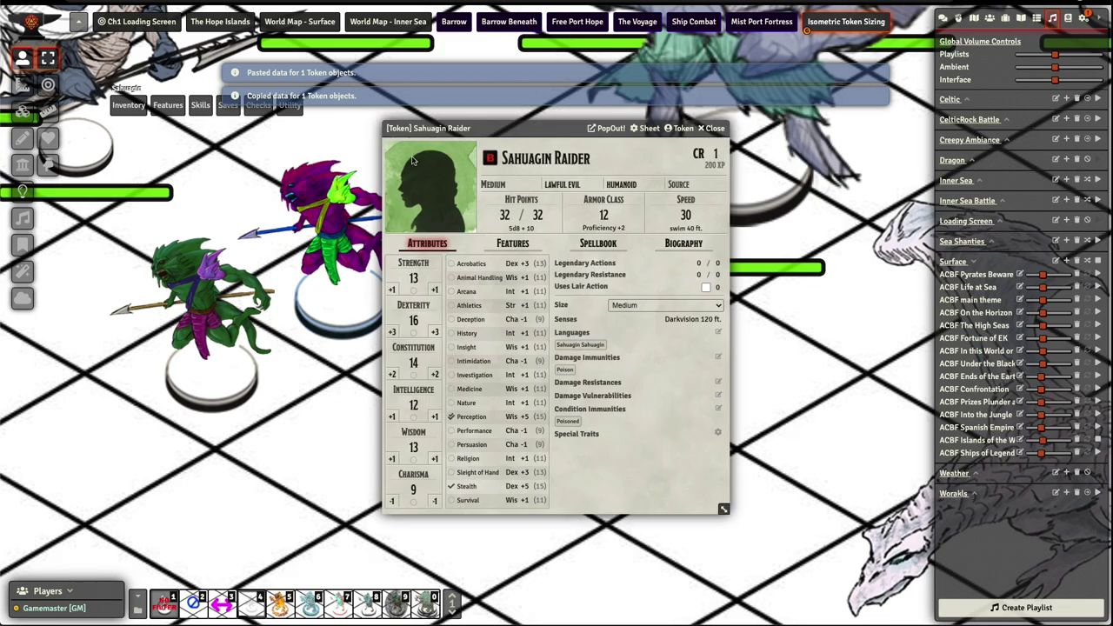
{"action": "left_click", "coordinate": [680, 128]}
{"action": "left_click", "coordinate": [139, 150]}
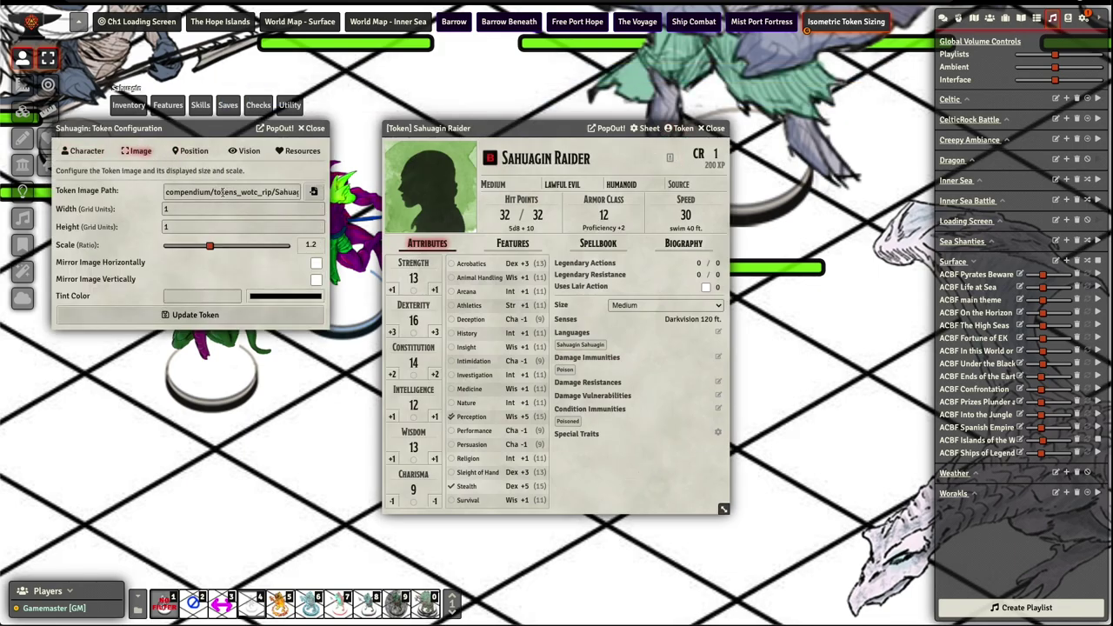
{"action": "left_click", "coordinate": [247, 192]}
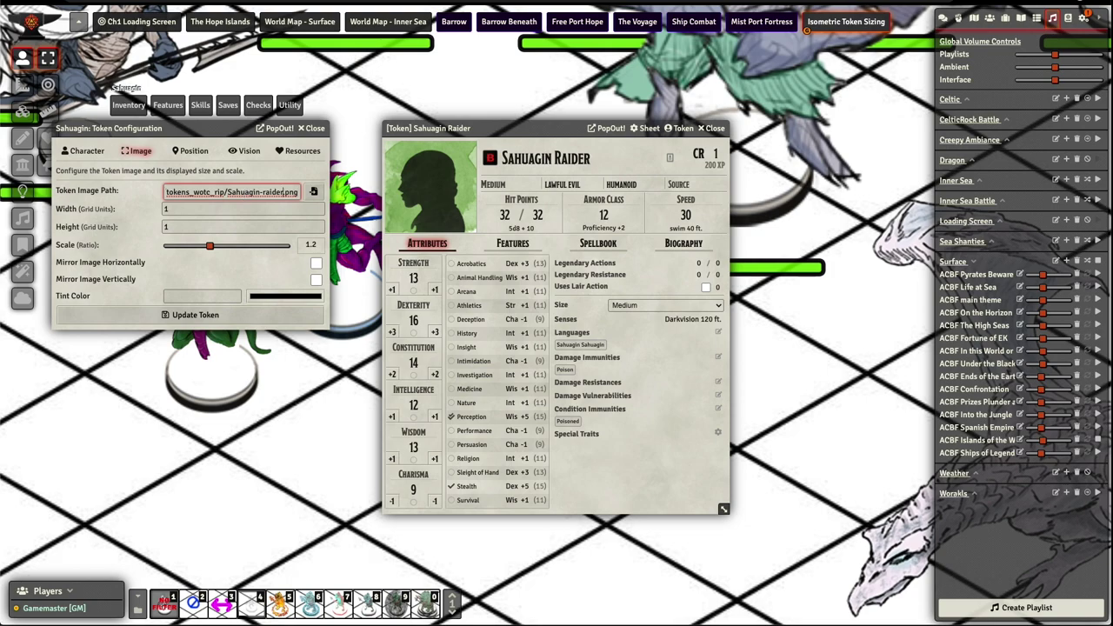
{"action": "key", "text": "BackSpace"}
{"action": "key", "text": "BackSpace"}
{"action": "key", "text": "BackSpace"}
{"action": "key", "text": "BackSpace"}
{"action": "type", "text": "-small"}
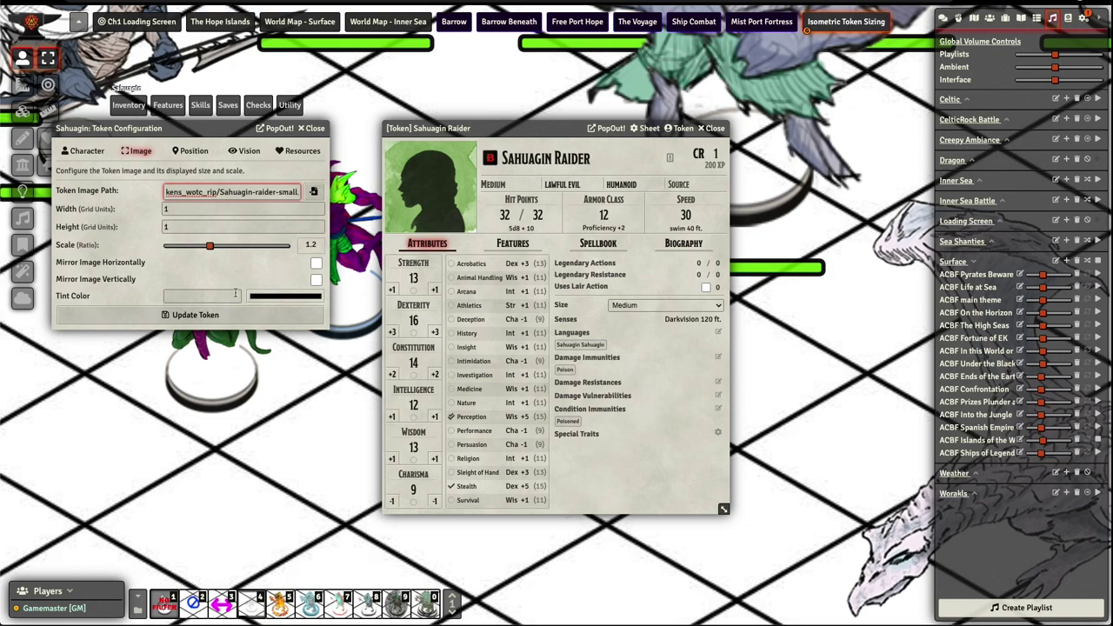
{"action": "left_click", "coordinate": [233, 315]}
{"action": "left_click", "coordinate": [715, 128]}
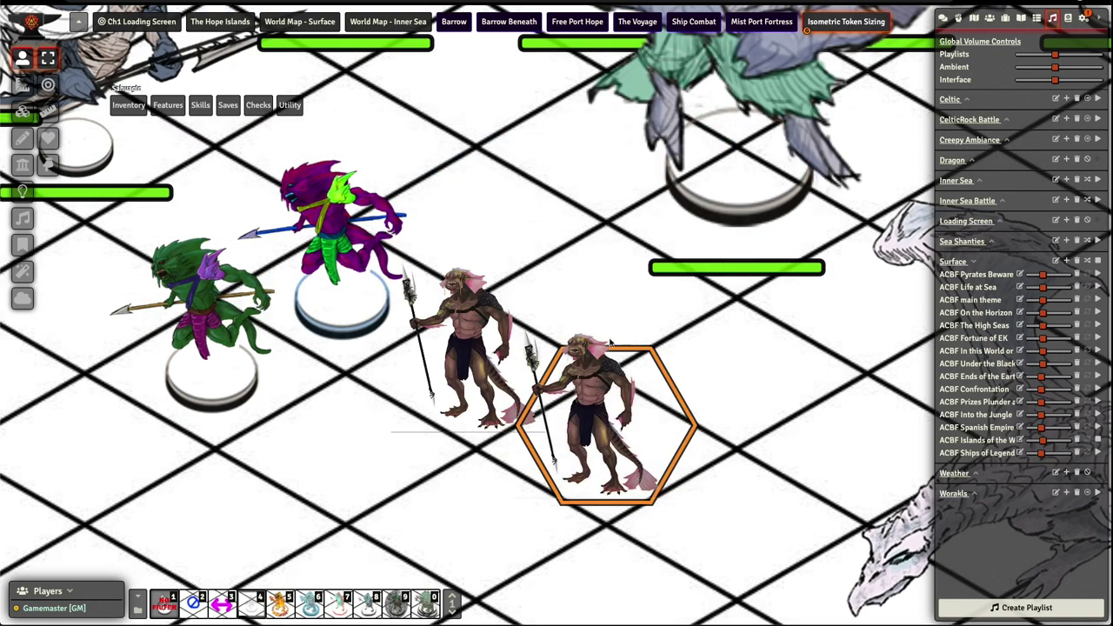
Step: Check the end of the image path in the copied raider token's configuration, and close its windows without changes
{"action": "double_click", "coordinate": [597, 397]}
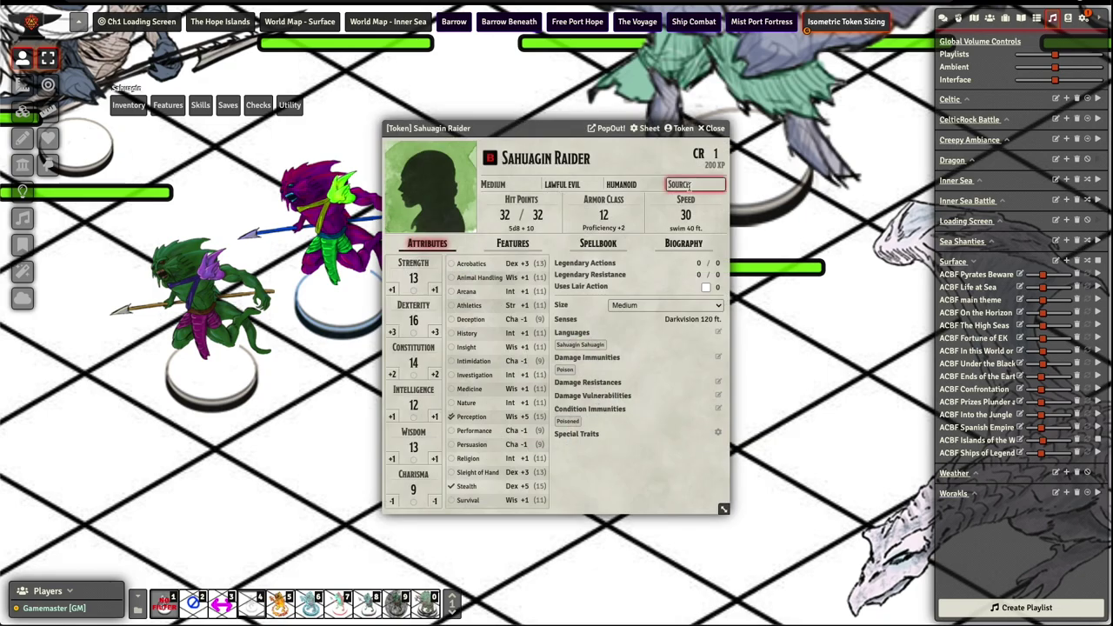
{"action": "left_click", "coordinate": [678, 128]}
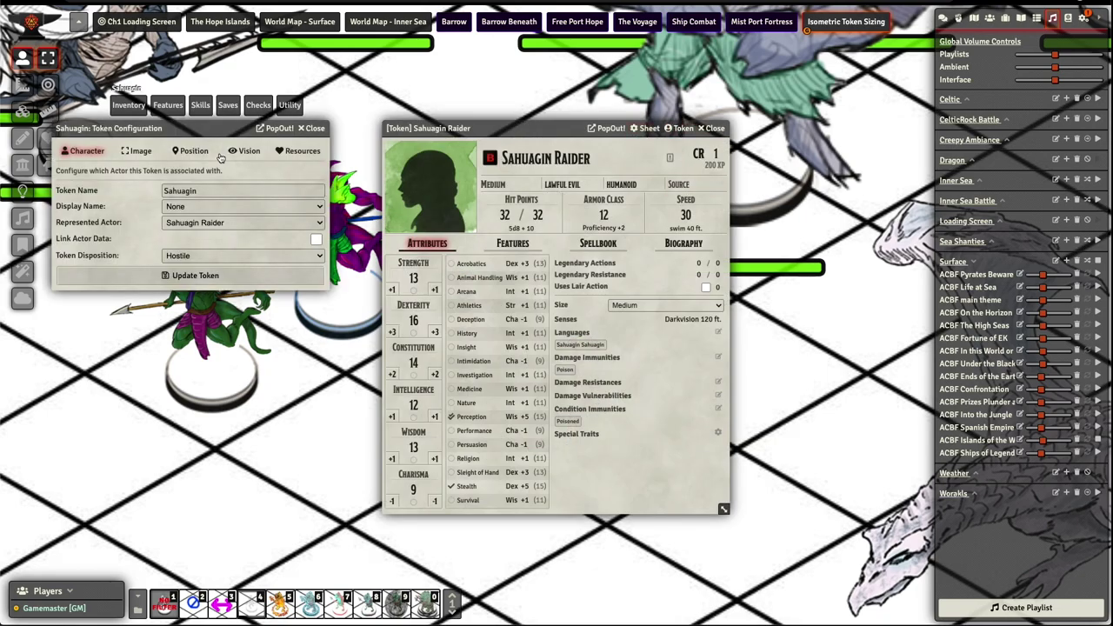
{"action": "left_click", "coordinate": [137, 151]}
{"action": "left_click", "coordinate": [272, 190]}
{"action": "key", "text": "End"}
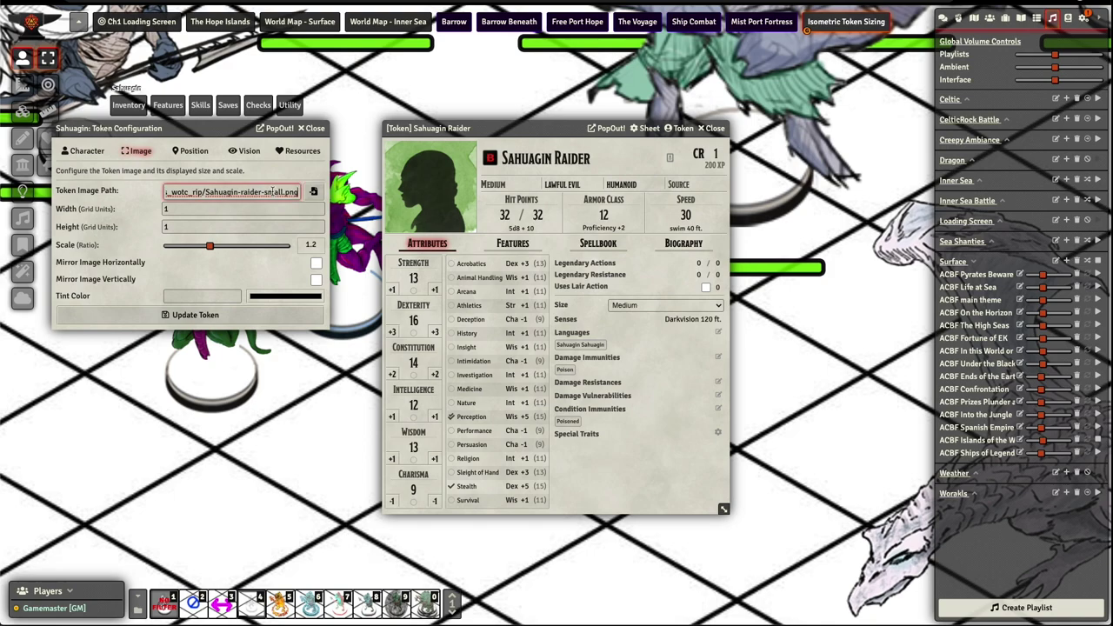
{"action": "left_click", "coordinate": [315, 128]}
{"action": "left_click", "coordinate": [711, 128]}
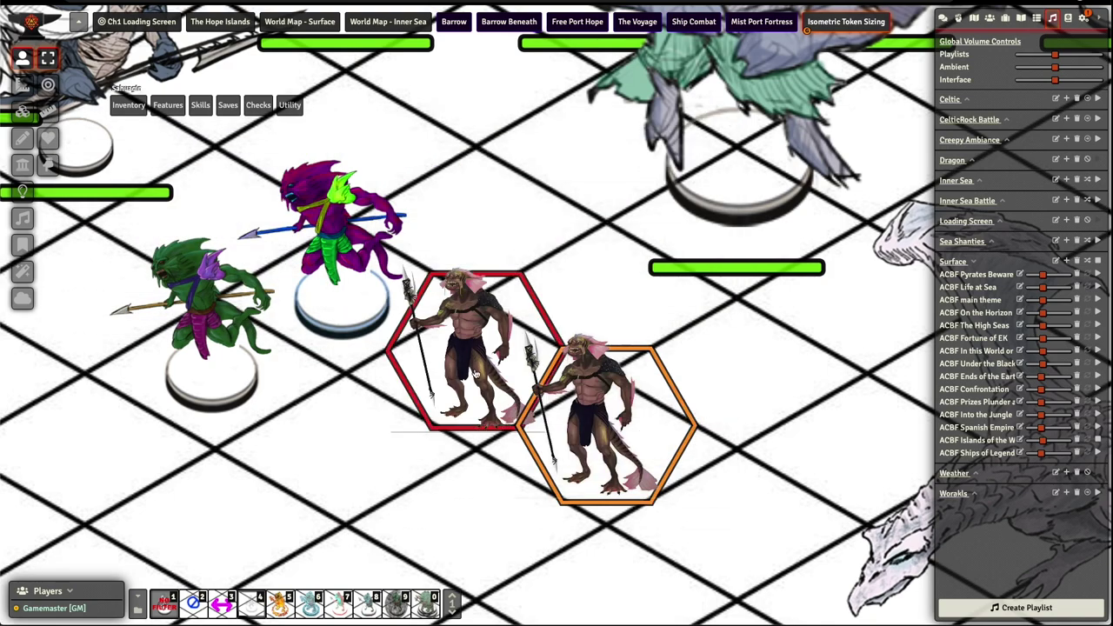
Step: Switch to The Voyage scene, look over the ship's deck, and run the fog macro from macro bar page 4
{"action": "left_click", "coordinate": [339, 507]}
{"action": "key", "text": "space"}
{"action": "key", "text": "space"}
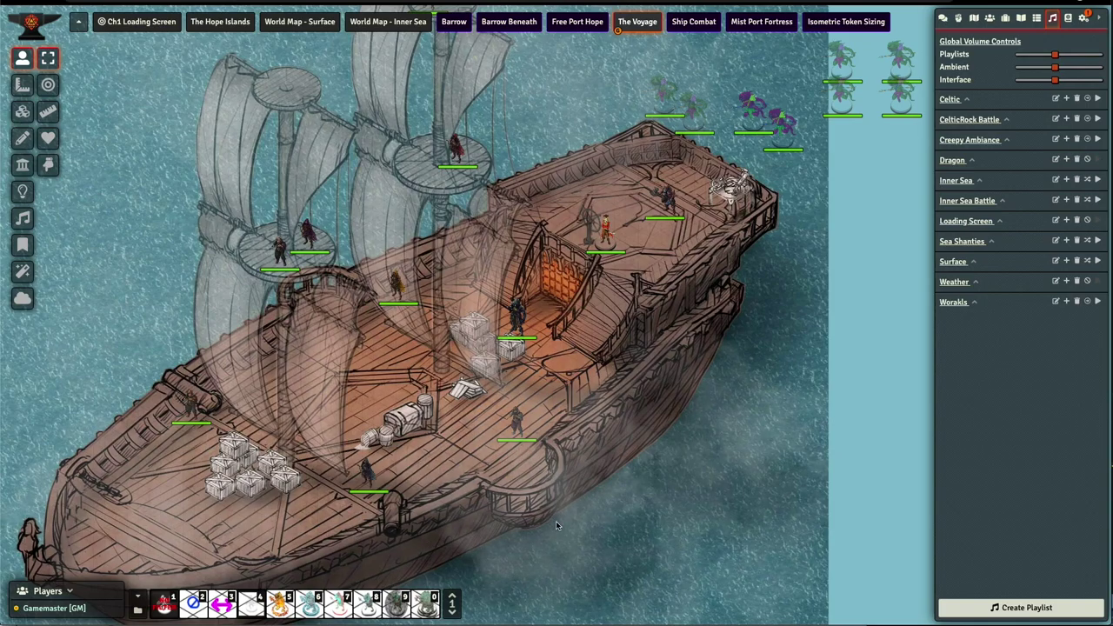
{"action": "scroll", "coordinate": [599, 441], "scroll_direction": "up", "scroll_amount": 1}
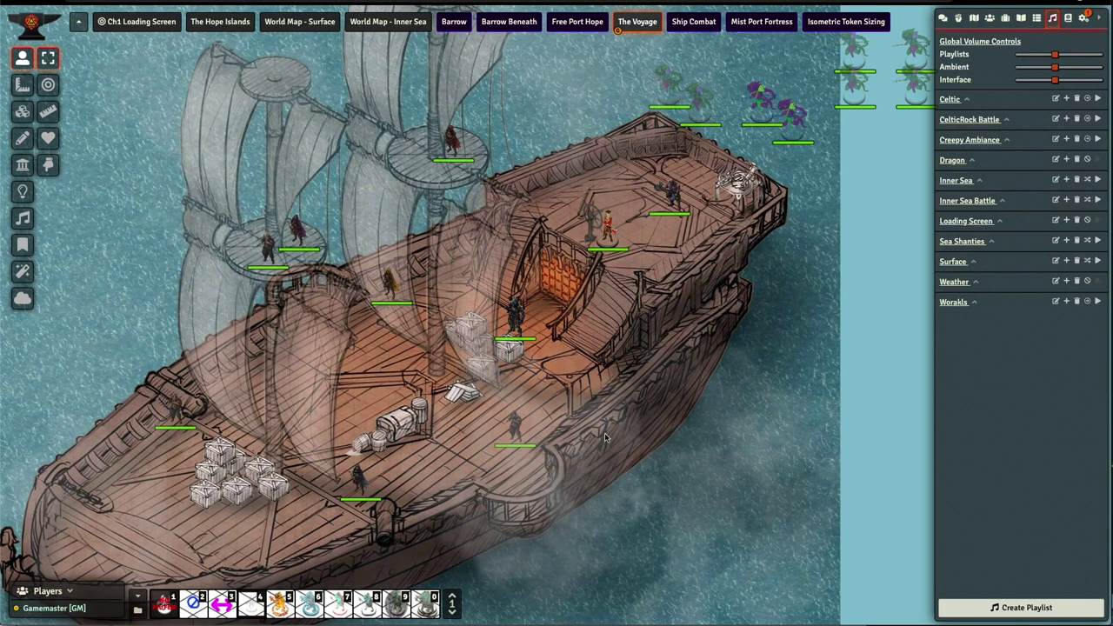
{"action": "scroll", "coordinate": [607, 437], "scroll_direction": "up", "scroll_amount": 1}
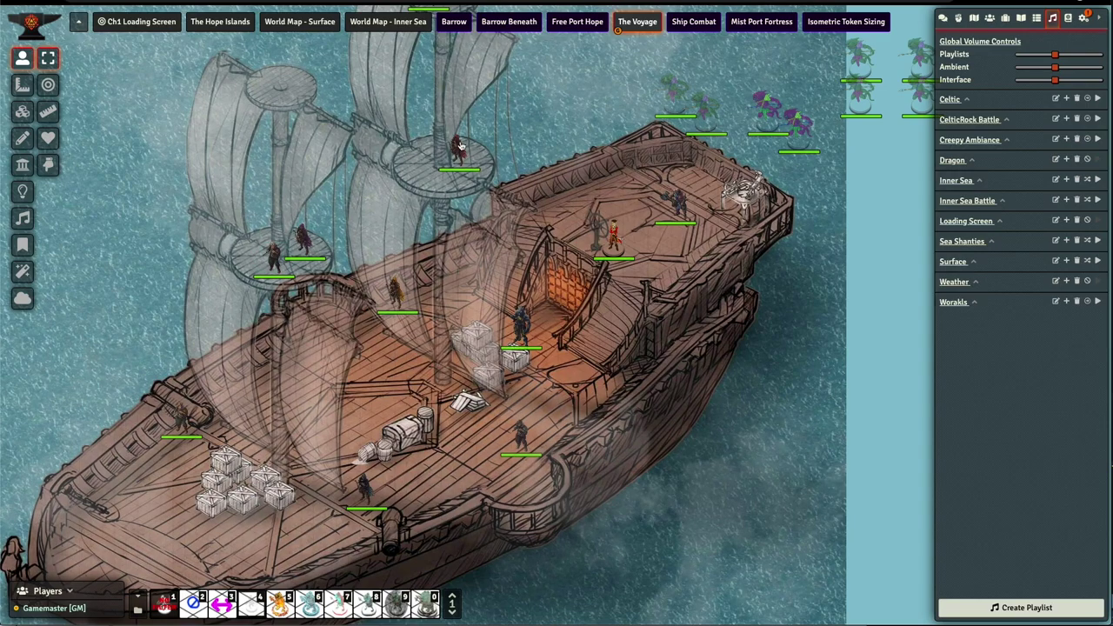
{"action": "left_click_drag", "start_coordinate": [635, 331], "coordinate": [598, 320]}
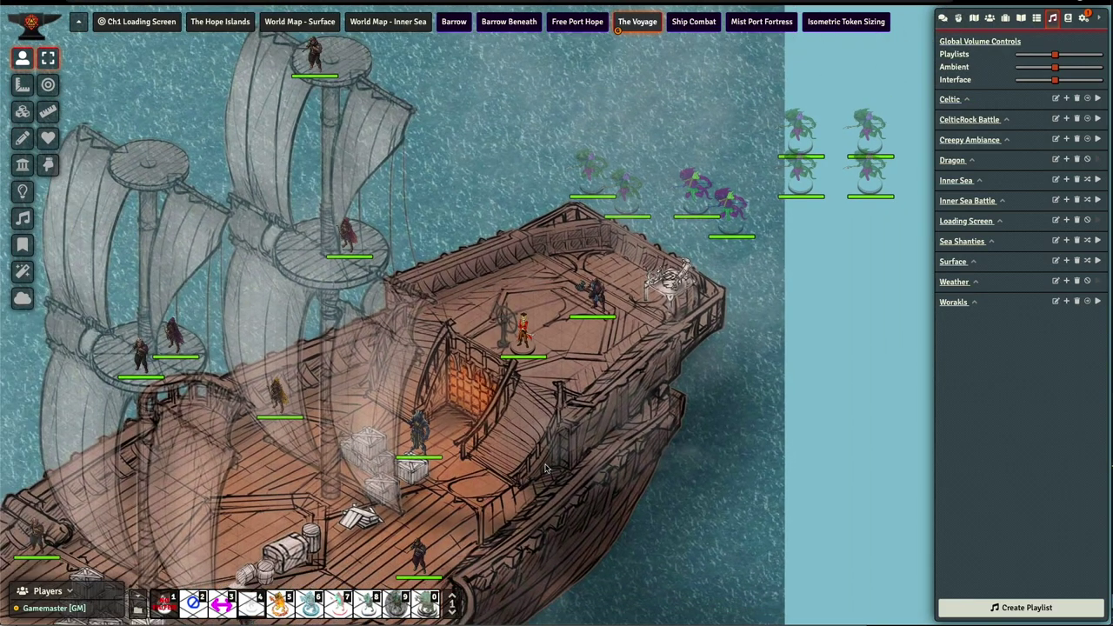
{"action": "left_click", "coordinate": [453, 598]}
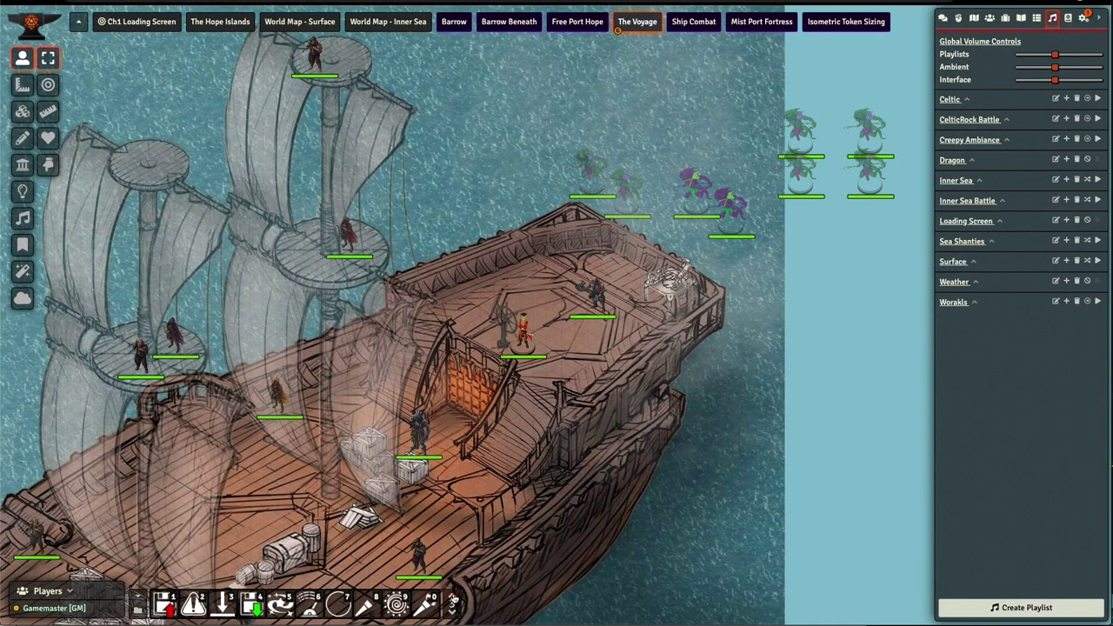
{"action": "left_click", "coordinate": [407, 613]}
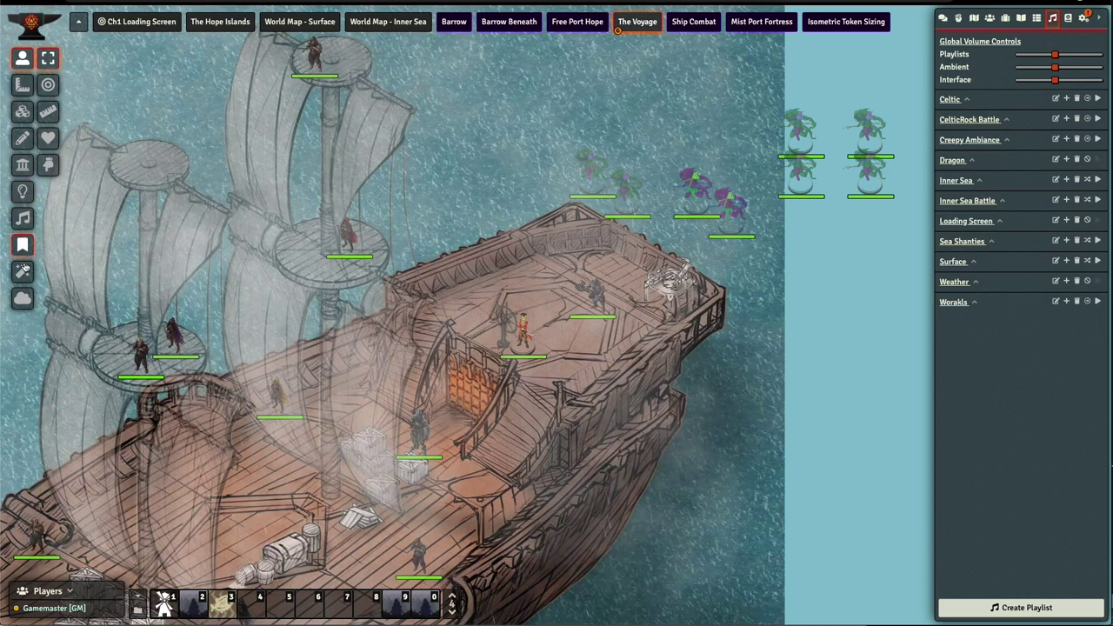
Step: Enable a light blue-violet tint in the Colorize Effects settings of the scene's filter effects and save the changes
{"action": "left_click", "coordinate": [23, 271]}
{"action": "left_click", "coordinate": [48, 137]}
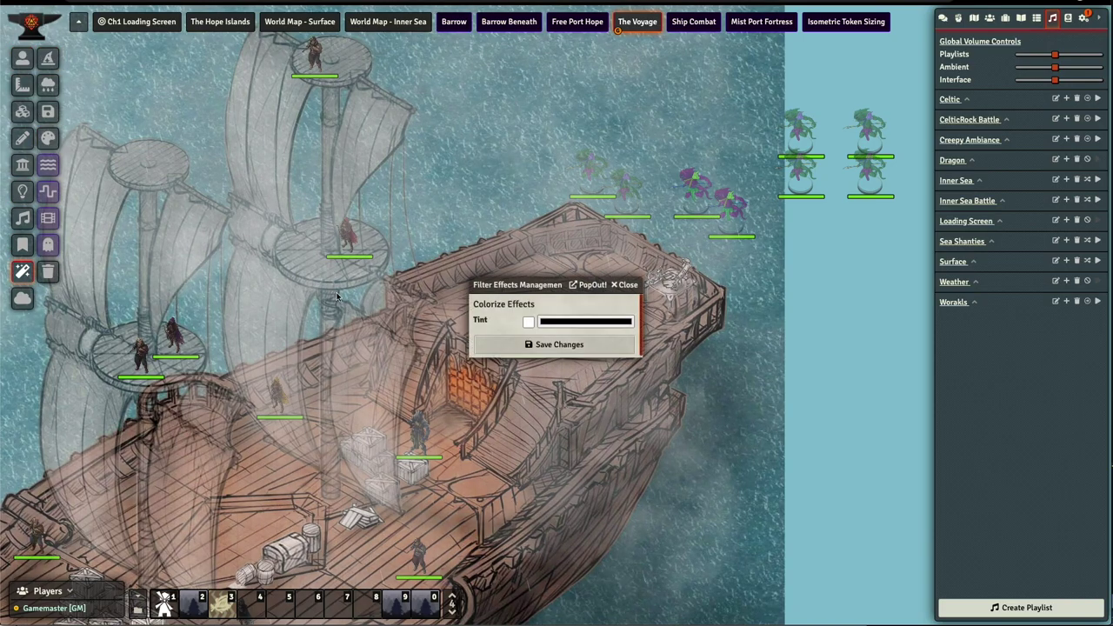
{"action": "left_click", "coordinate": [546, 322]}
{"action": "left_click", "coordinate": [612, 422]}
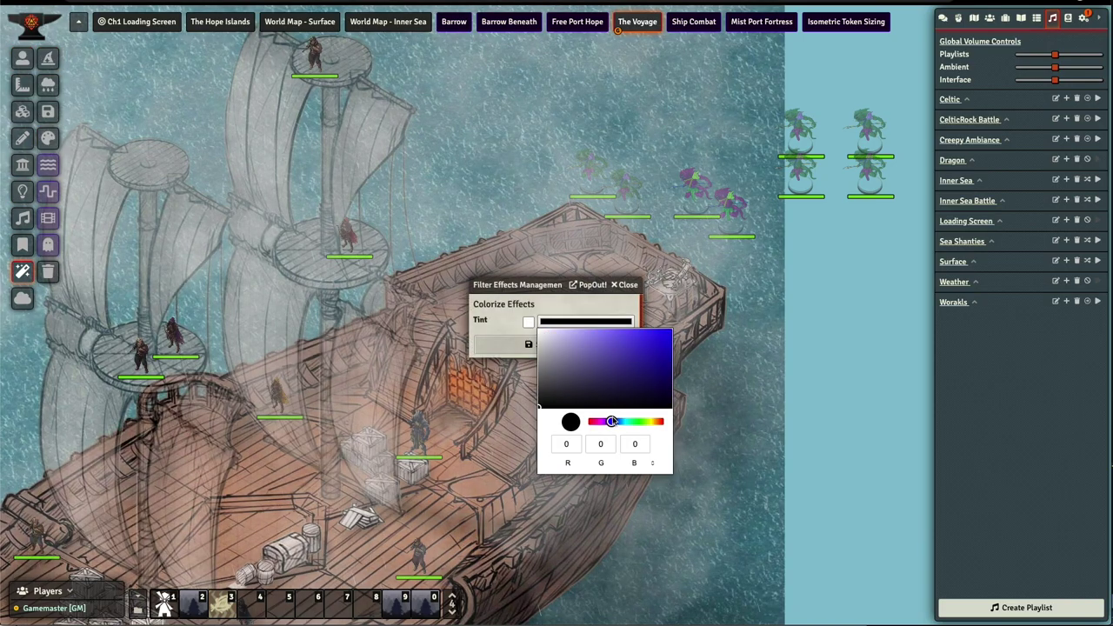
{"action": "left_click_drag", "start_coordinate": [592, 349], "coordinate": [586, 333]}
{"action": "left_click", "coordinate": [517, 331]}
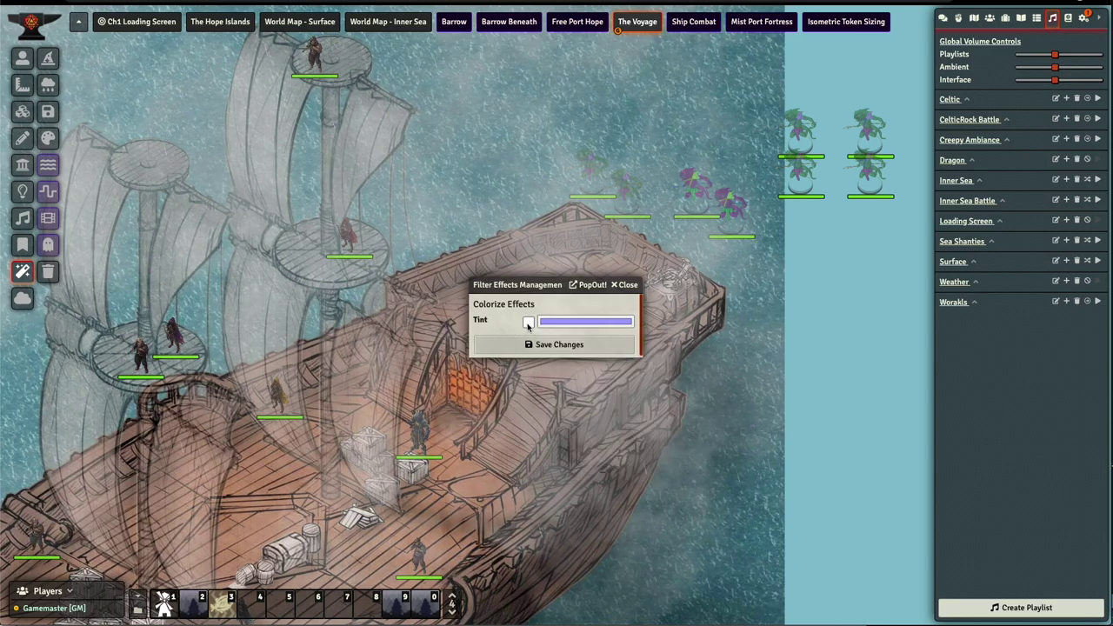
{"action": "left_click", "coordinate": [524, 352]}
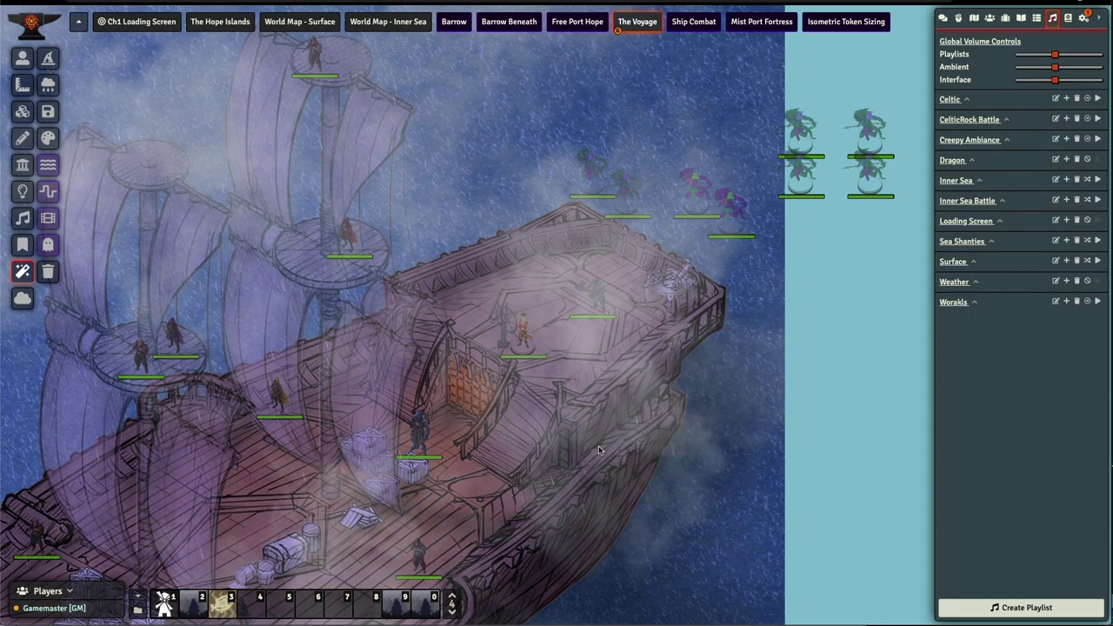
Step: Search the actors for "Sah" and place a green and a purple Sahuagin Raider token on the ship's stern deck
{"action": "scroll", "coordinate": [612, 428], "scroll_direction": "up", "scroll_amount": 5}
{"action": "left_click_drag", "start_coordinate": [608, 365], "coordinate": [500, 403]}
{"action": "scroll", "coordinate": [571, 423], "scroll_direction": "up", "scroll_amount": 5}
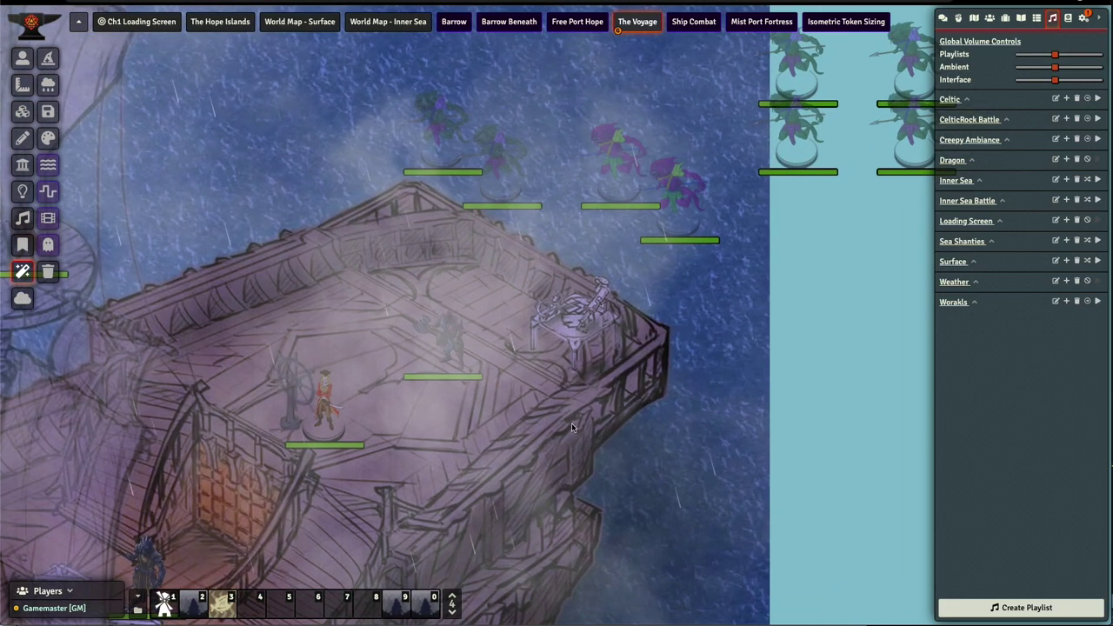
{"action": "left_click_drag", "start_coordinate": [572, 423], "coordinate": [529, 414]}
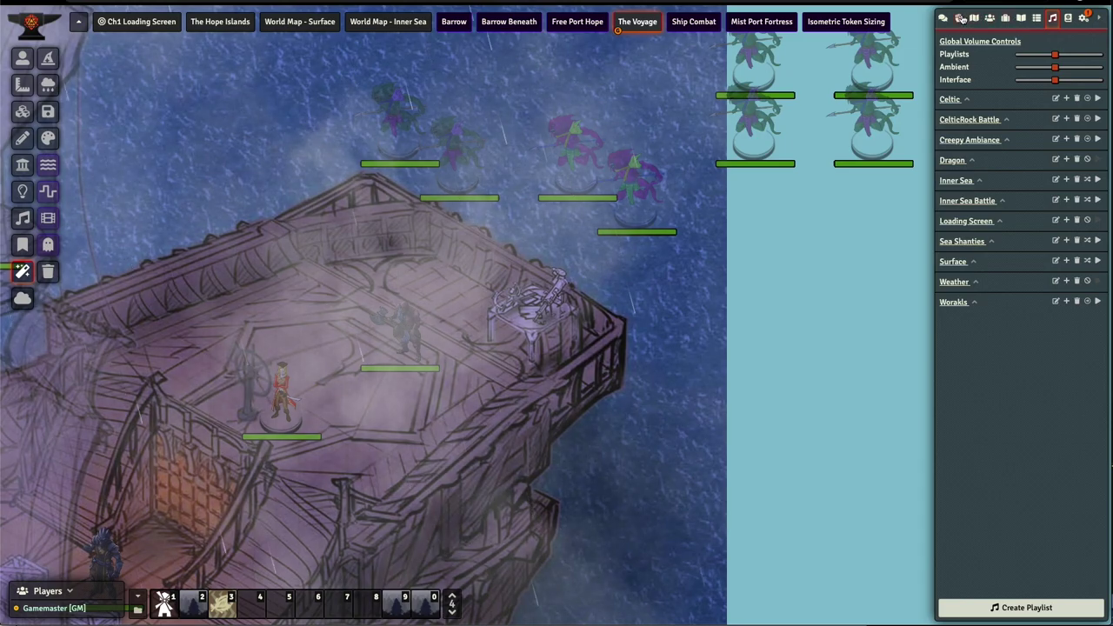
{"action": "left_click", "coordinate": [960, 18]}
{"action": "left_click", "coordinate": [990, 18]}
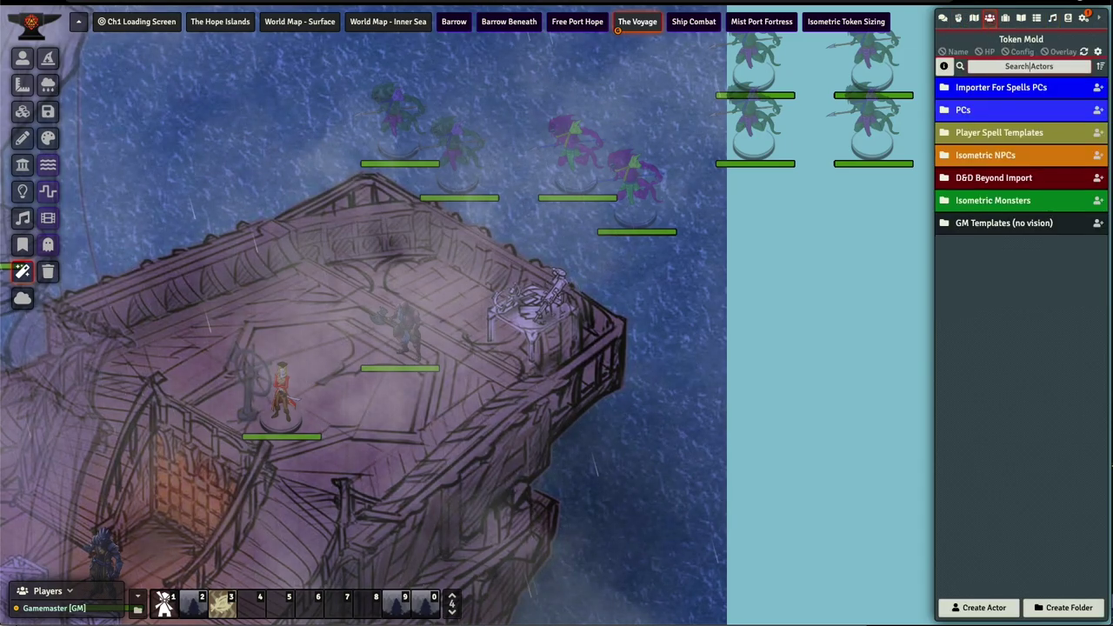
{"action": "type", "text": "saha"}
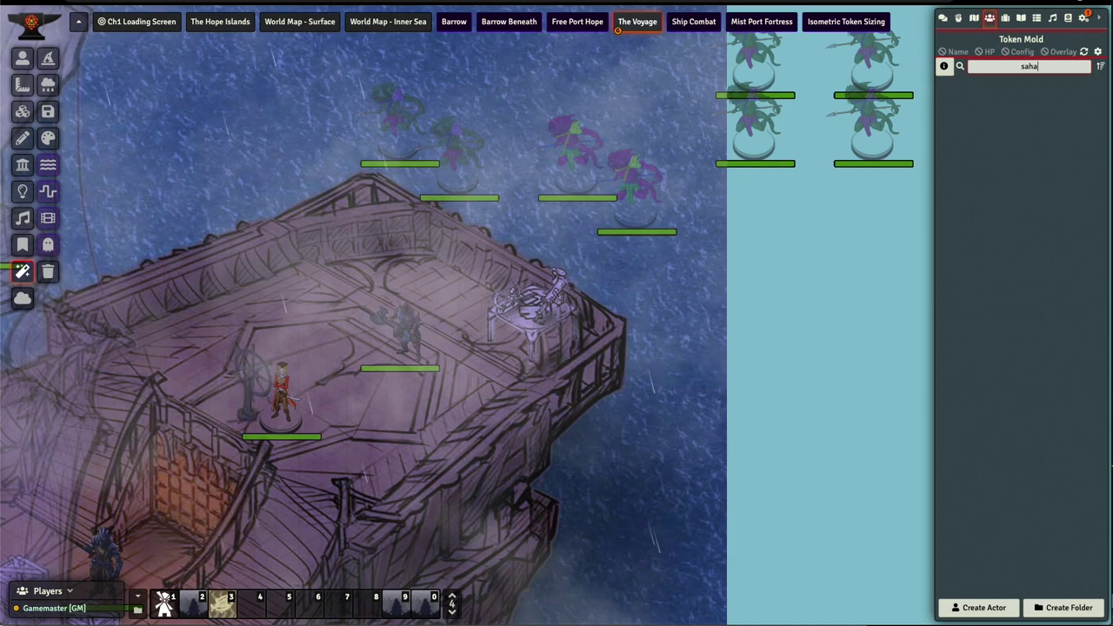
{"action": "key", "text": "ctrl+a"}
{"action": "type", "text": "Saha"}
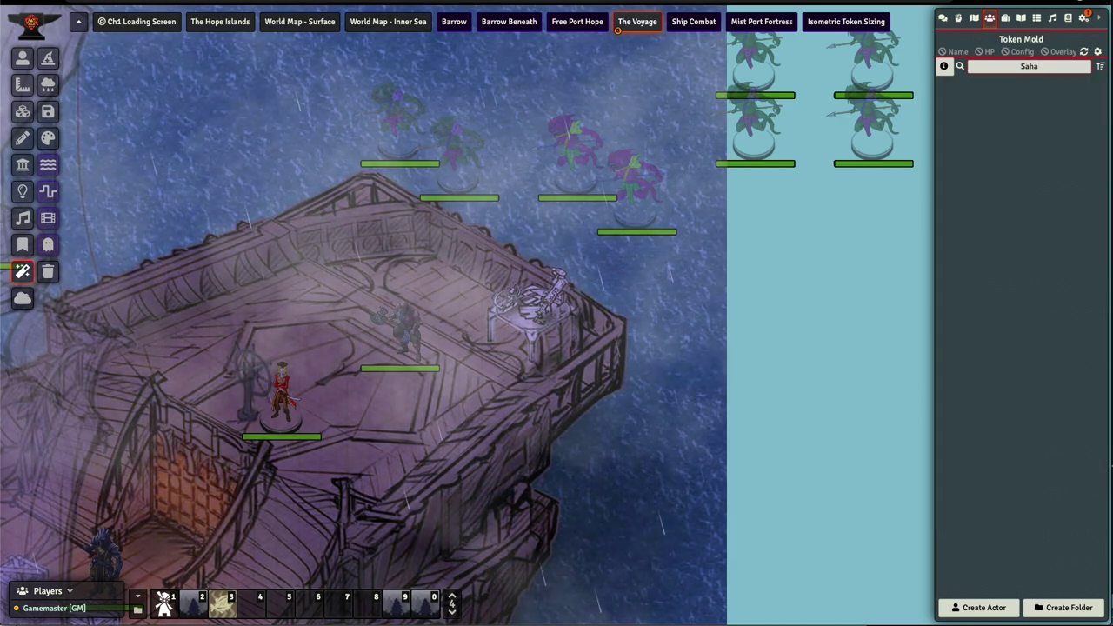
{"action": "key", "text": "BackSpace"}
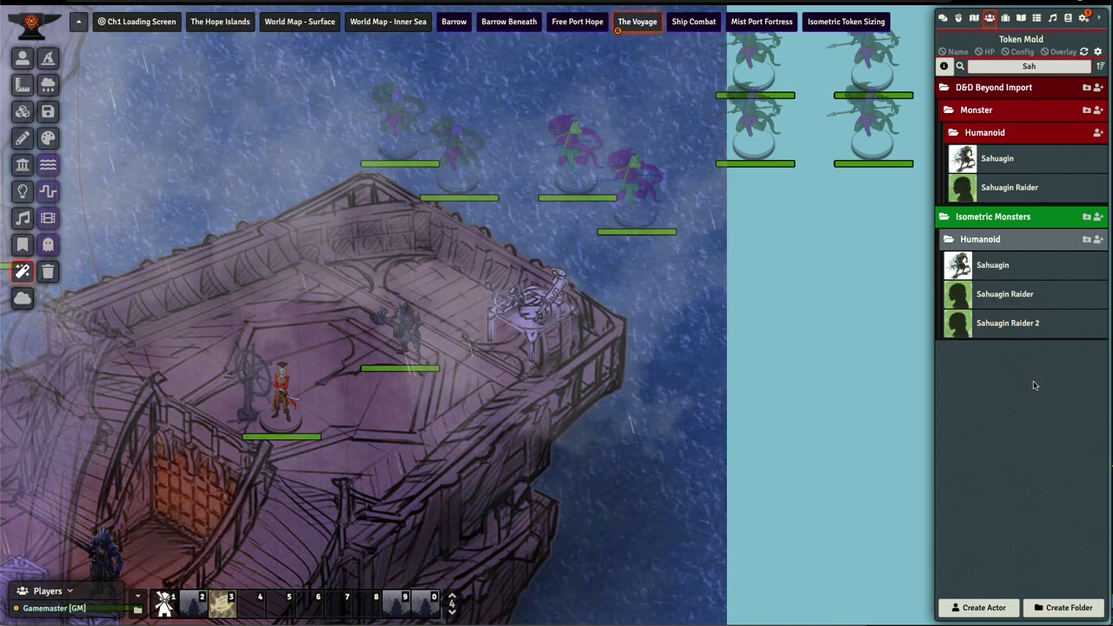
{"action": "left_click_drag", "start_coordinate": [981, 287], "coordinate": [309, 262]}
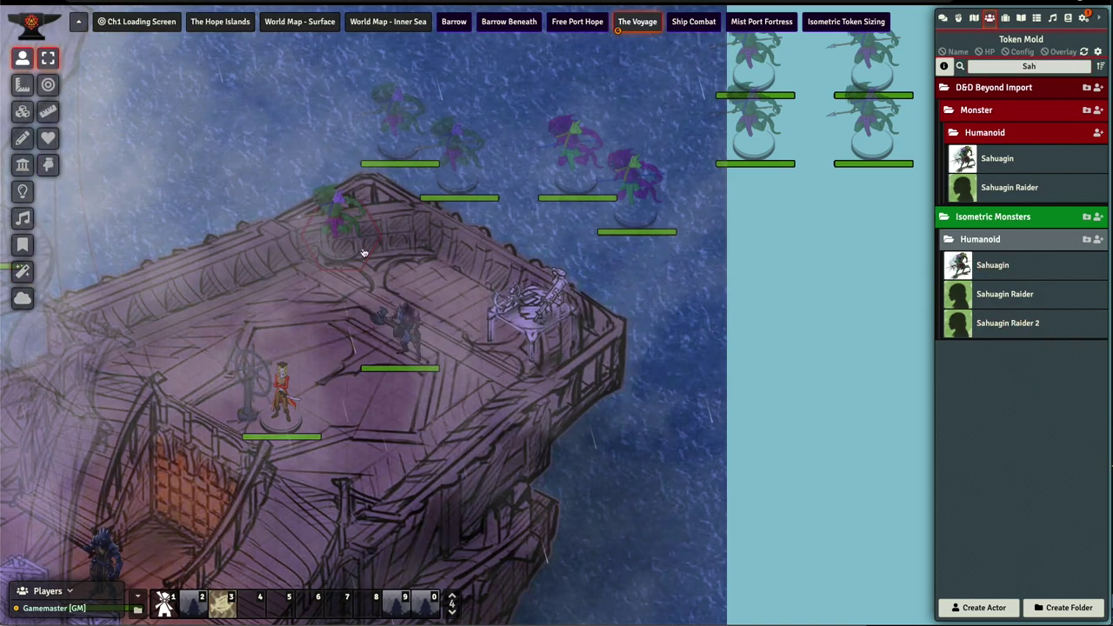
{"action": "left_click_drag", "start_coordinate": [1018, 305], "coordinate": [346, 279]}
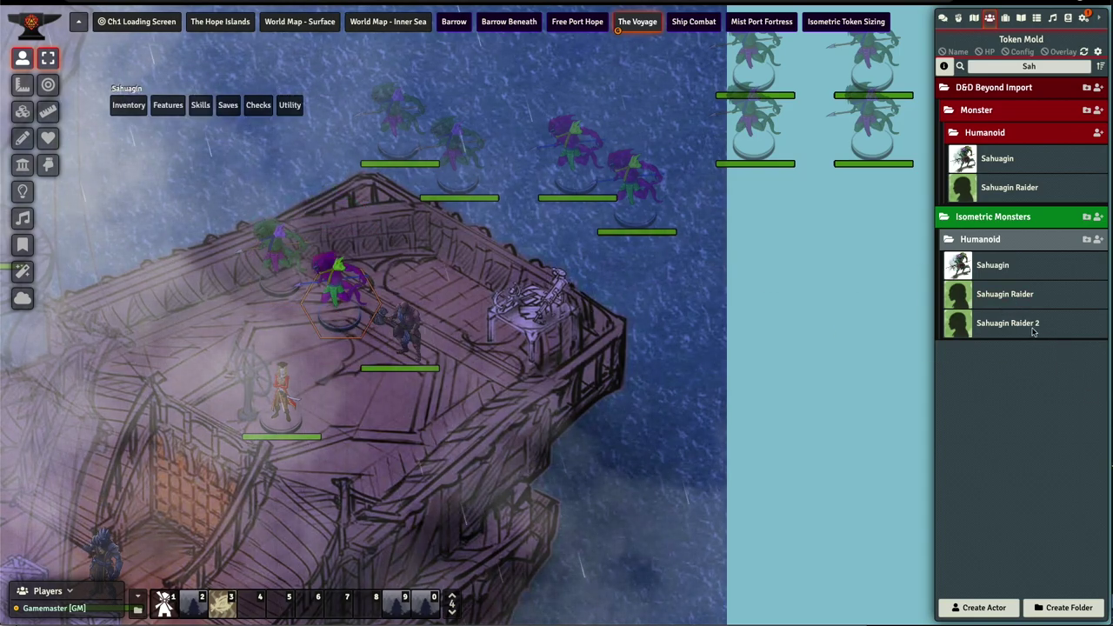
Step: Place a Sahuagin Raider 2 token on the ship's stern deck, in front of the axe-wielding character
{"action": "left_click_drag", "start_coordinate": [1033, 329], "coordinate": [418, 505]}
{"action": "scroll", "coordinate": [488, 448], "scroll_direction": "up", "scroll_amount": 3}
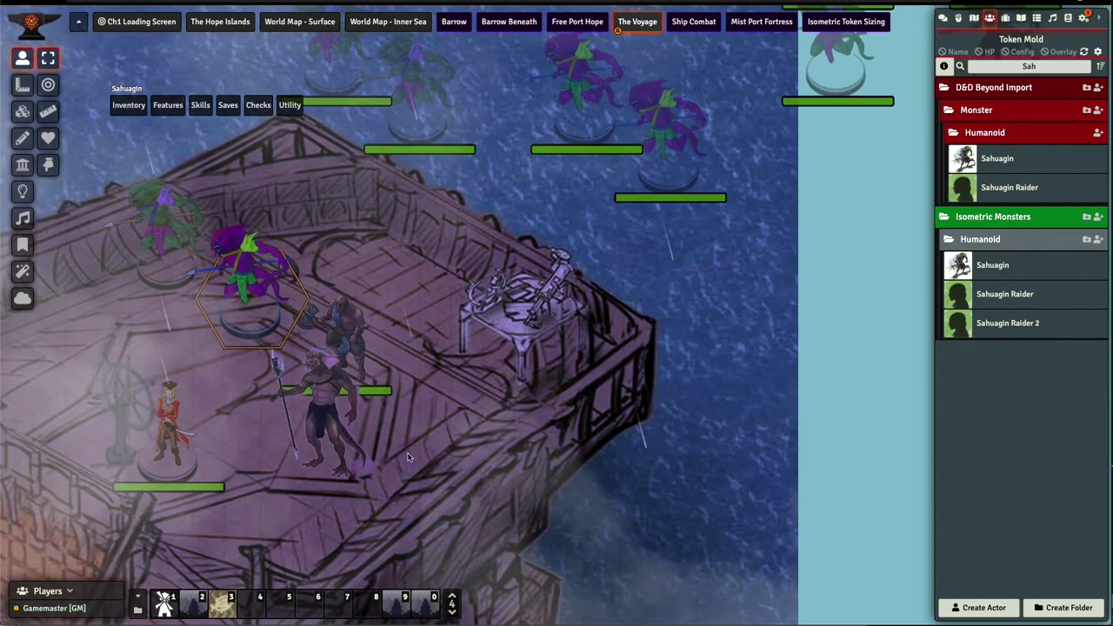
{"action": "scroll", "coordinate": [488, 448], "scroll_direction": "up", "scroll_amount": 4}
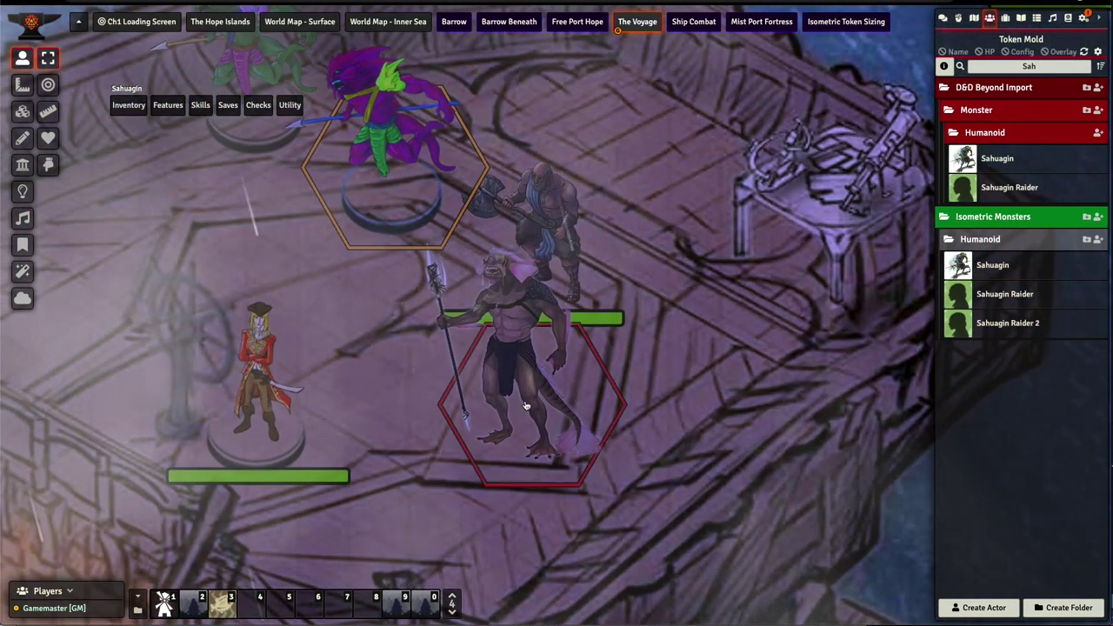
Step: Move the new Sahuagin Raider 2 token to the hex directly behind the red-coated pirate, beside the purple raider, and deselect it
{"action": "left_click_drag", "start_coordinate": [531, 417], "coordinate": [435, 435]}
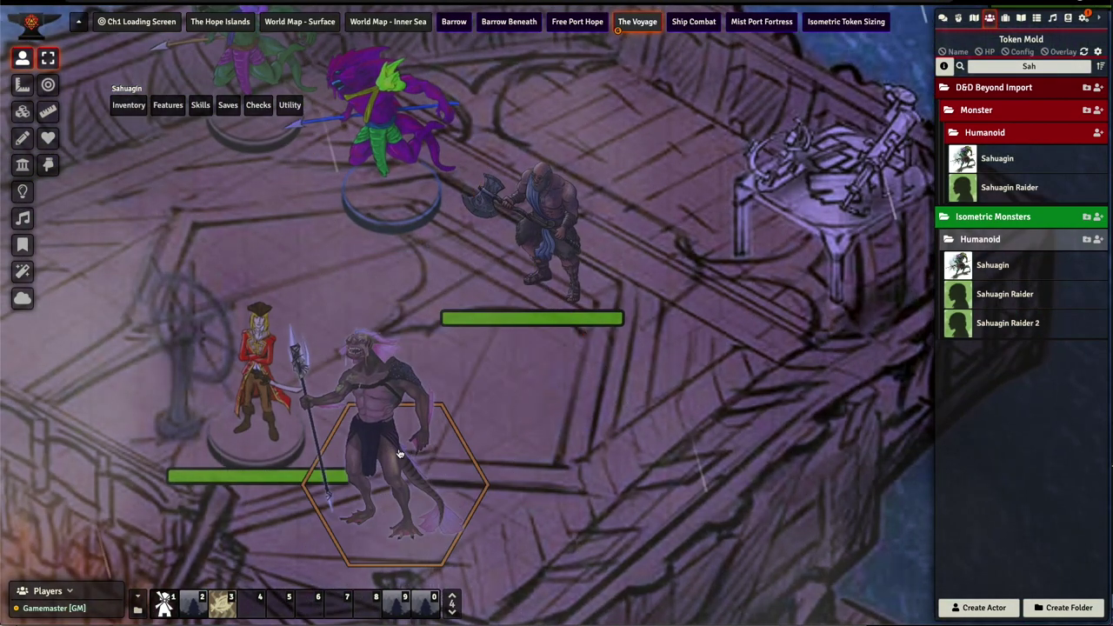
{"action": "key", "text": "Up"}
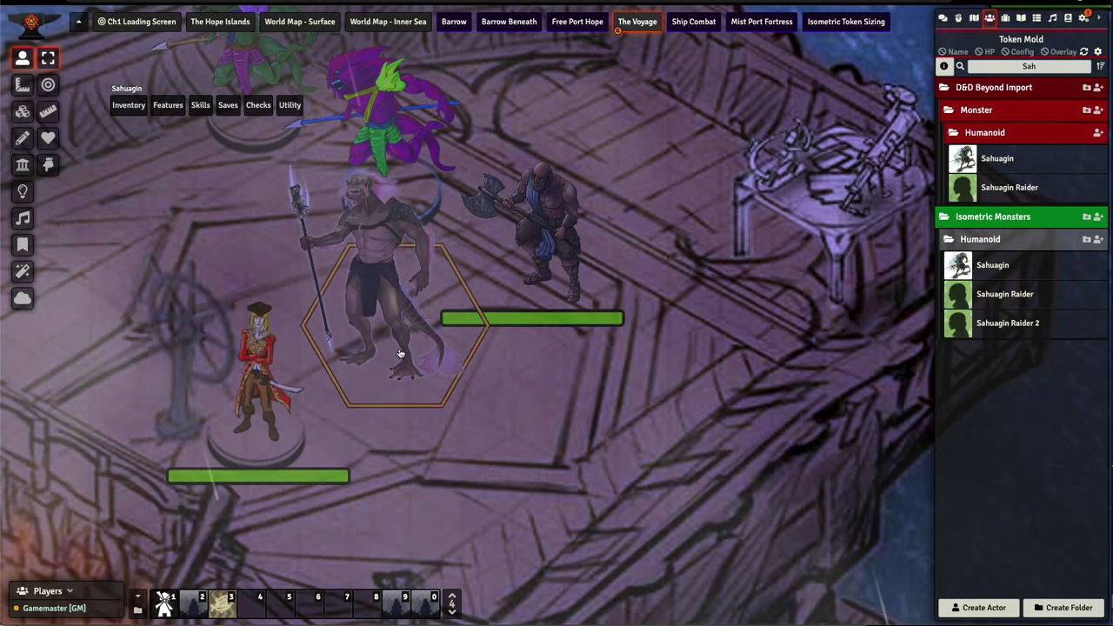
{"action": "key", "text": "Up"}
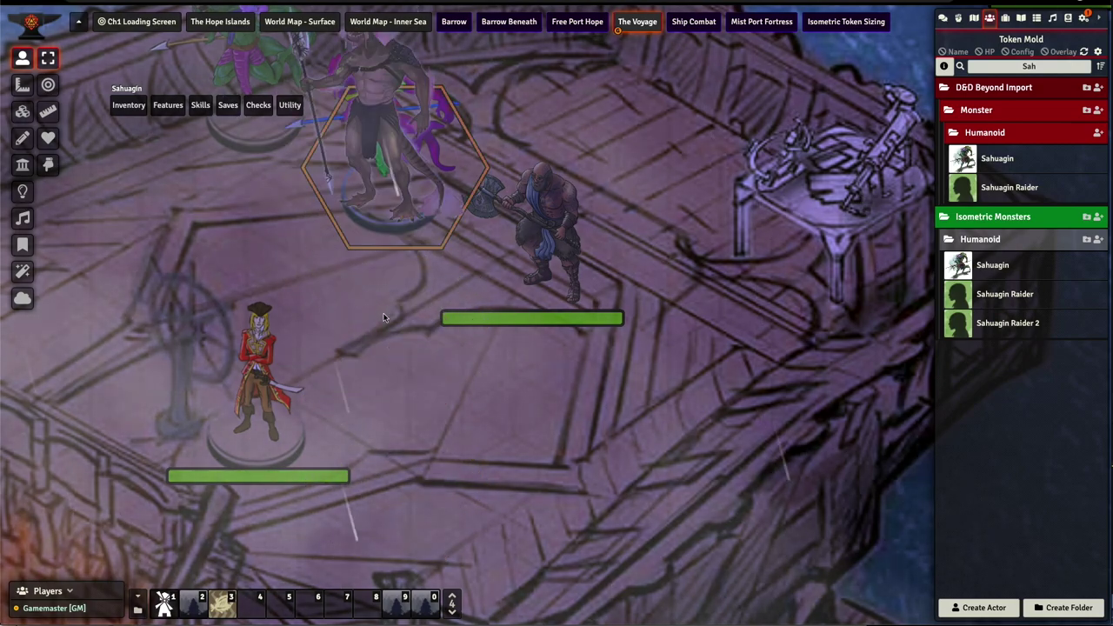
{"action": "scroll", "coordinate": [451, 248], "scroll_direction": "down", "scroll_amount": 4}
{"action": "key", "text": "Left"}
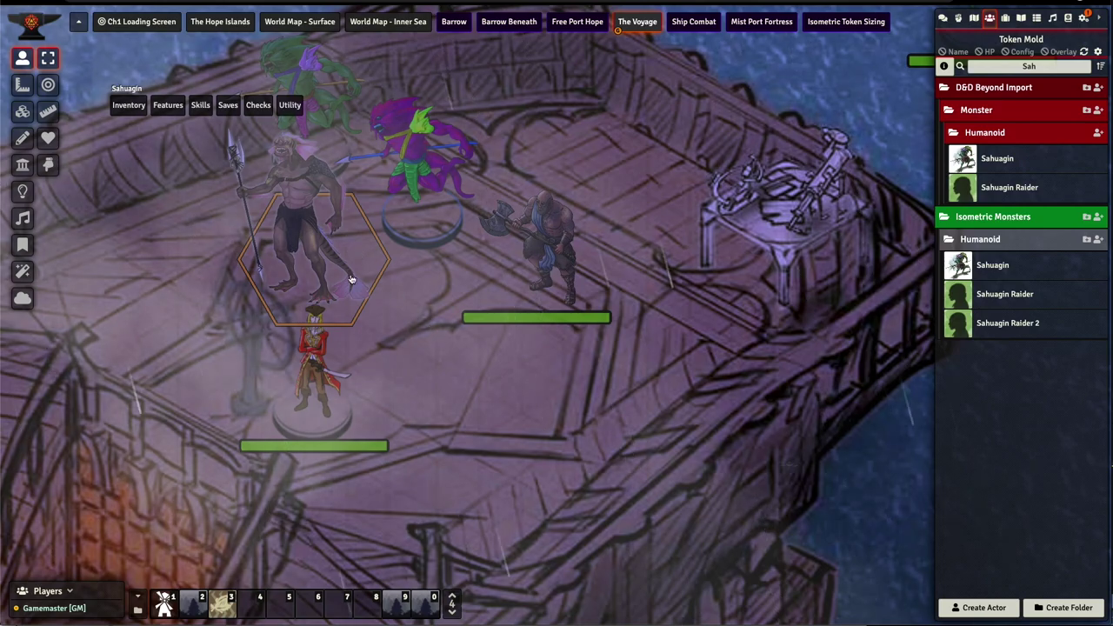
{"action": "left_click", "coordinate": [433, 372]}
{"action": "scroll", "coordinate": [418, 366], "scroll_direction": "down", "scroll_amount": 2}
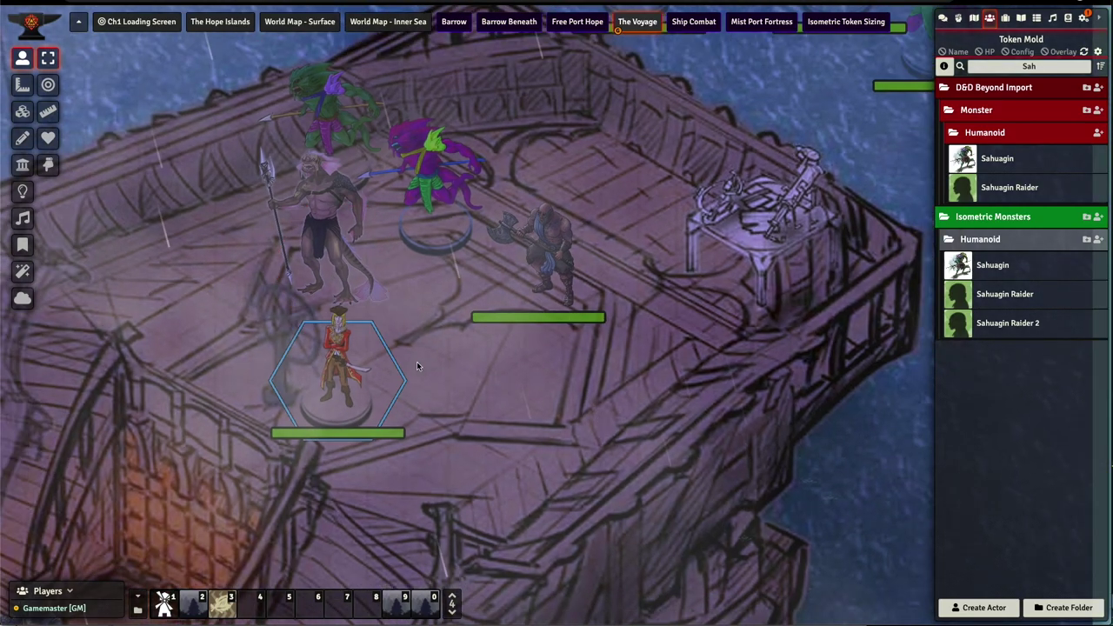
{"action": "left_click_drag", "start_coordinate": [543, 388], "coordinate": [602, 403]}
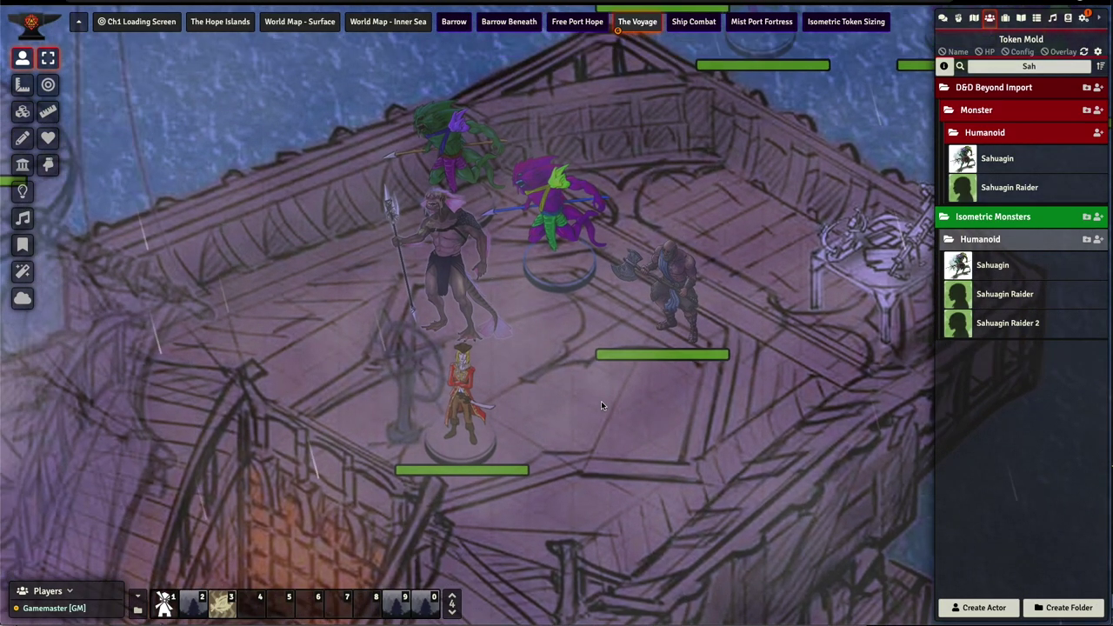